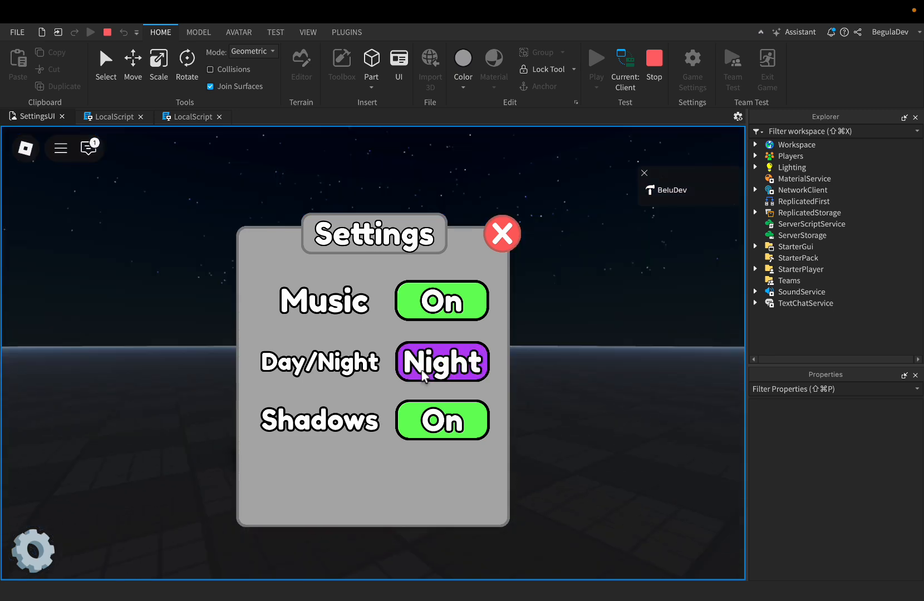
- Try the running game's settings by switching to Day and turning Shadows off, and close the Settings window
click(423, 372)
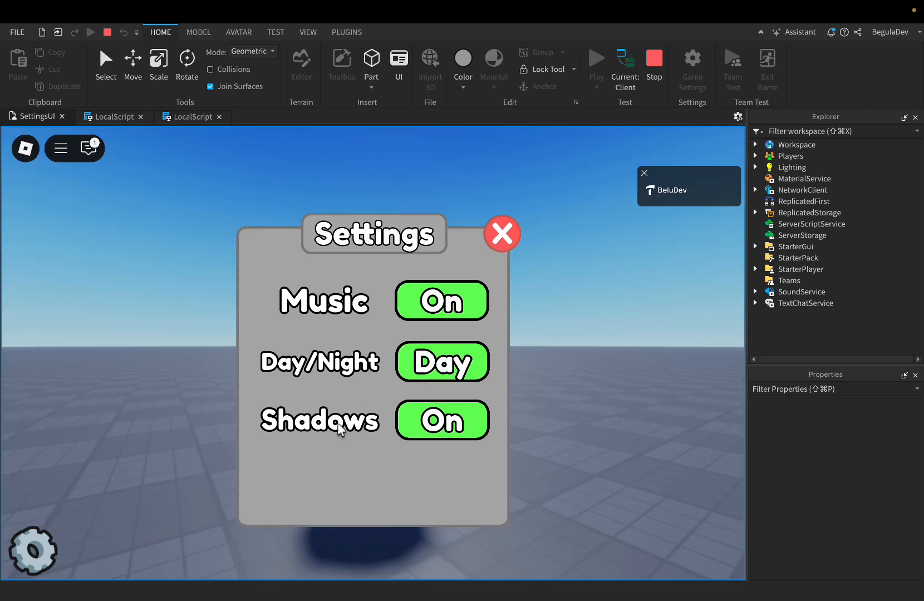
click(434, 429)
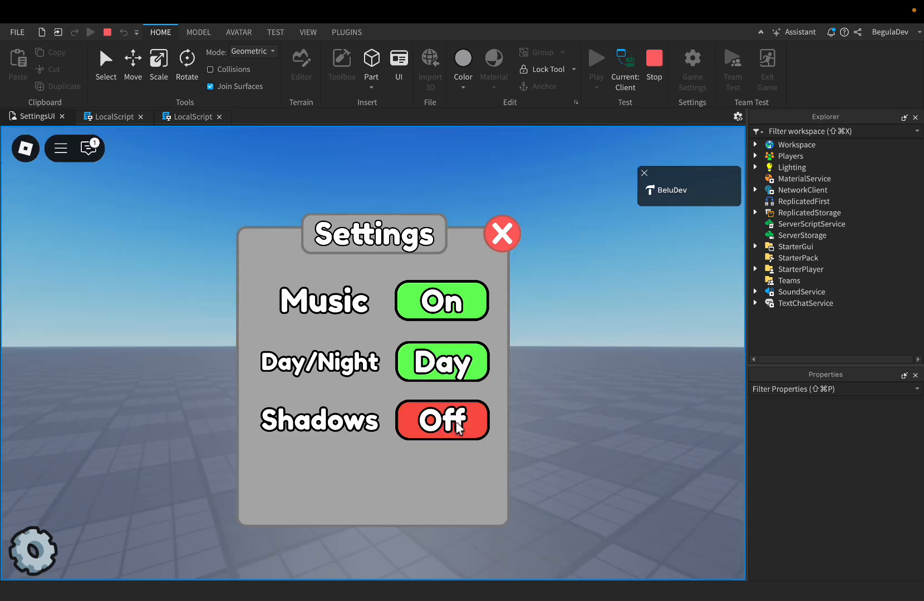
click(502, 234)
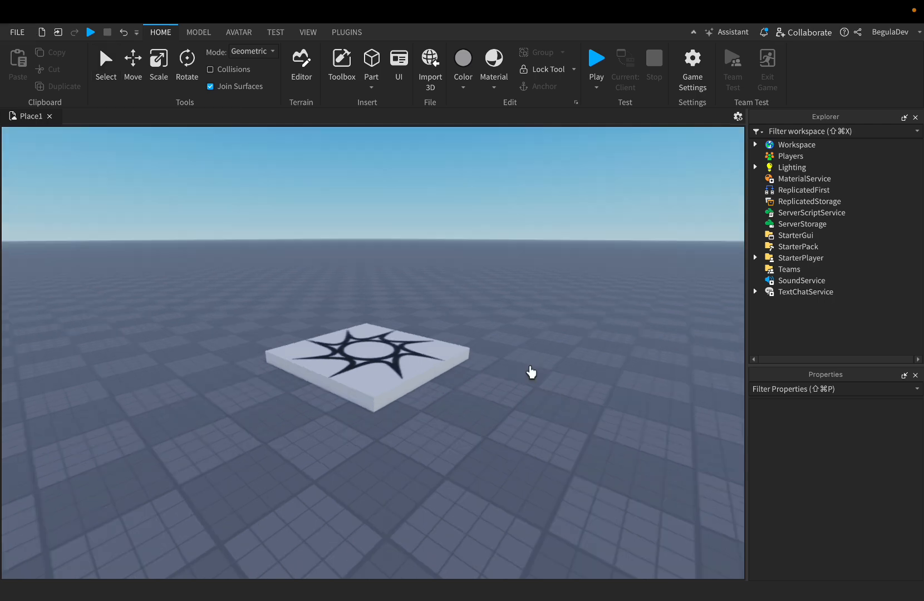
- Insert a ScreenGui into StarterGui
click(802, 235)
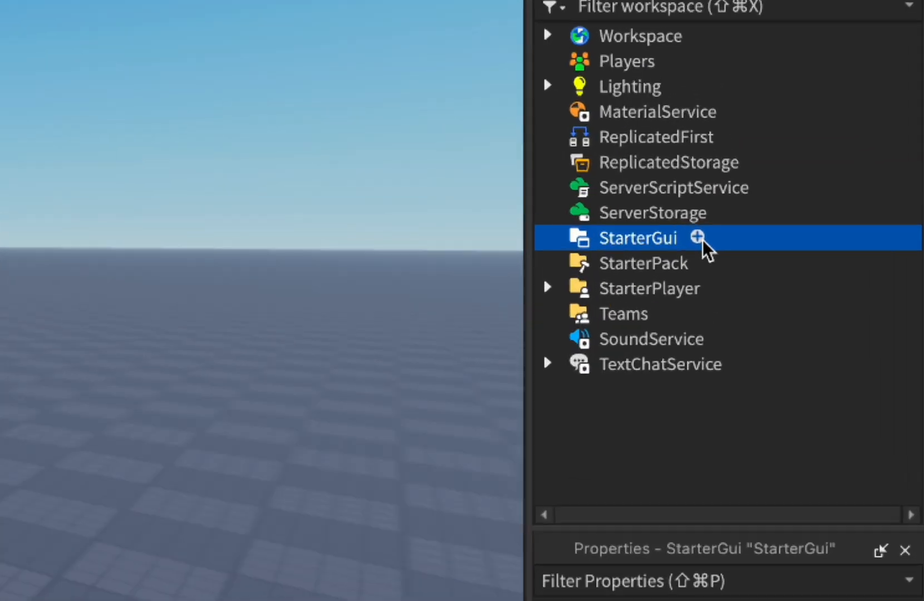
click(822, 234)
text(scr)
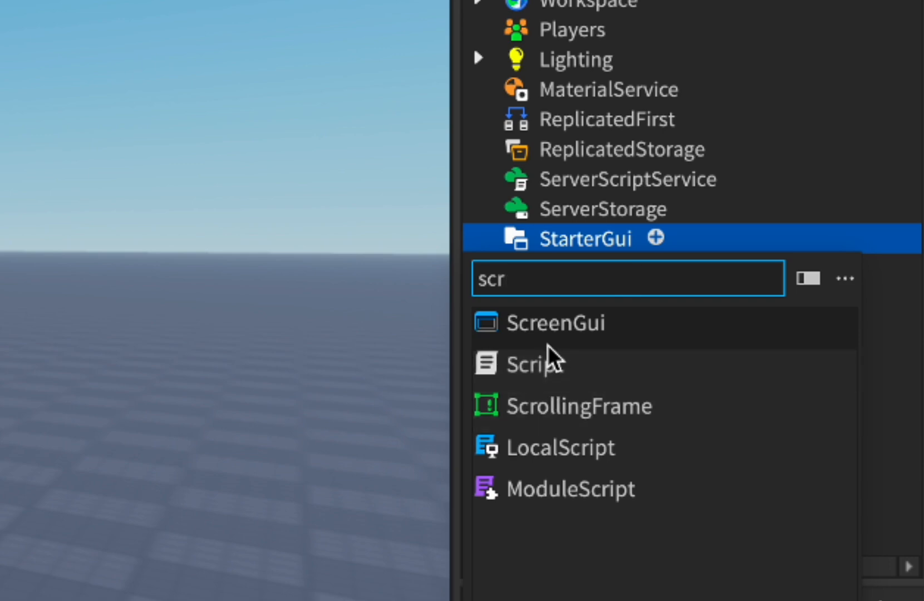
click(567, 324)
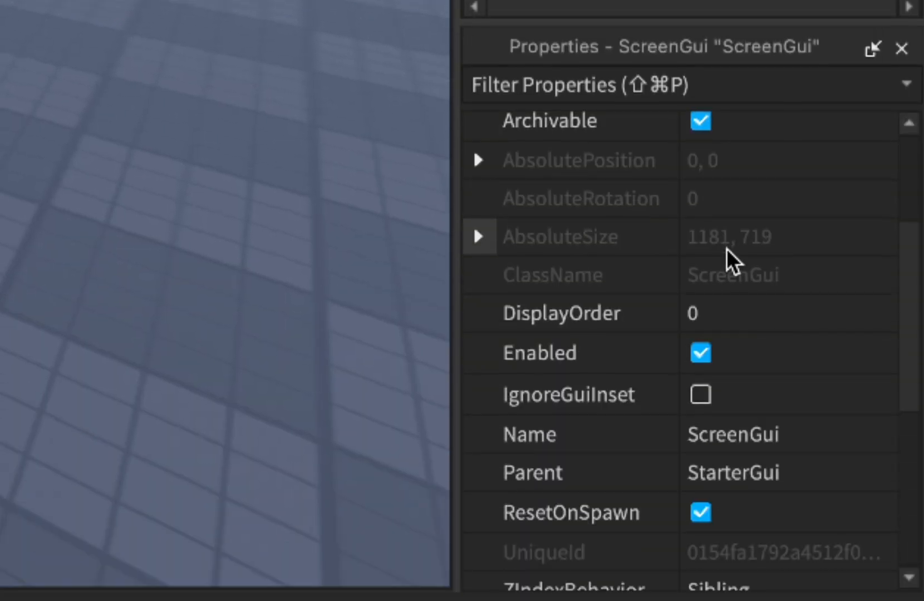
- Rename the new ScreenGui to SettingsUI
scroll(726, 250, down, 3)
click(733, 306)
text(Sett)
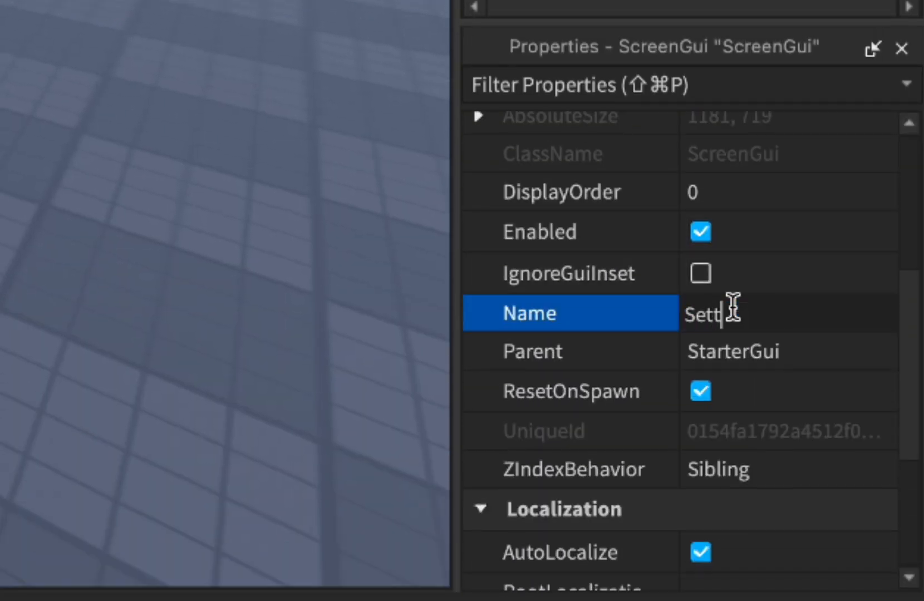
text(ingsUI)
key(Return)
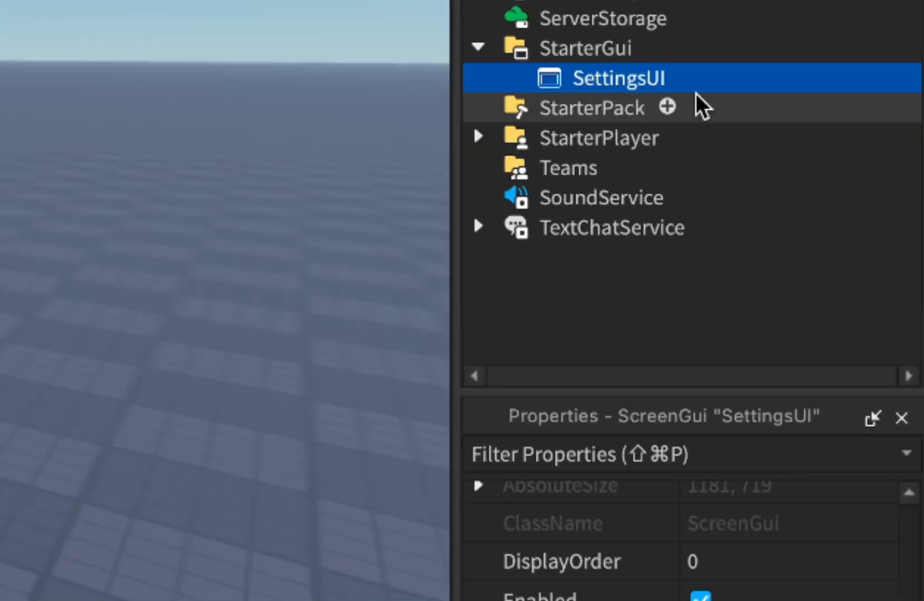
- Insert an ImageButton into SettingsUI and place it in the viewport's lower-left corner at 80 x 80 pixels
click(689, 76)
text(ima)
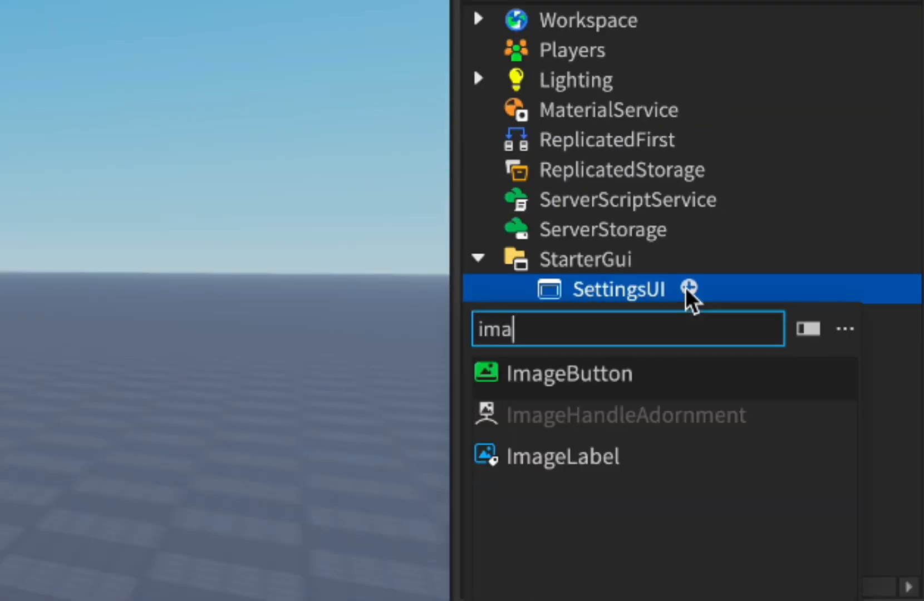
text(g)
click(604, 372)
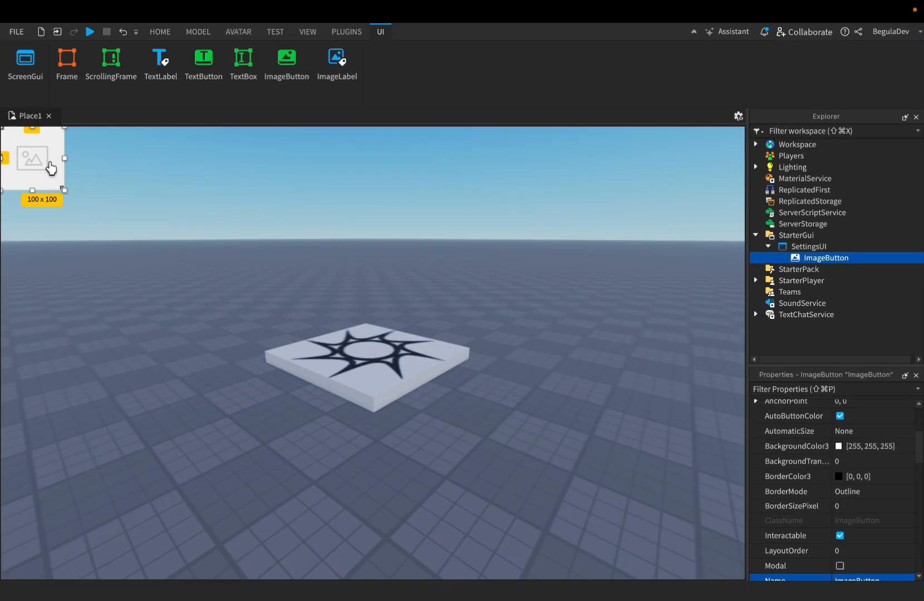
drag(51, 171, 48, 545)
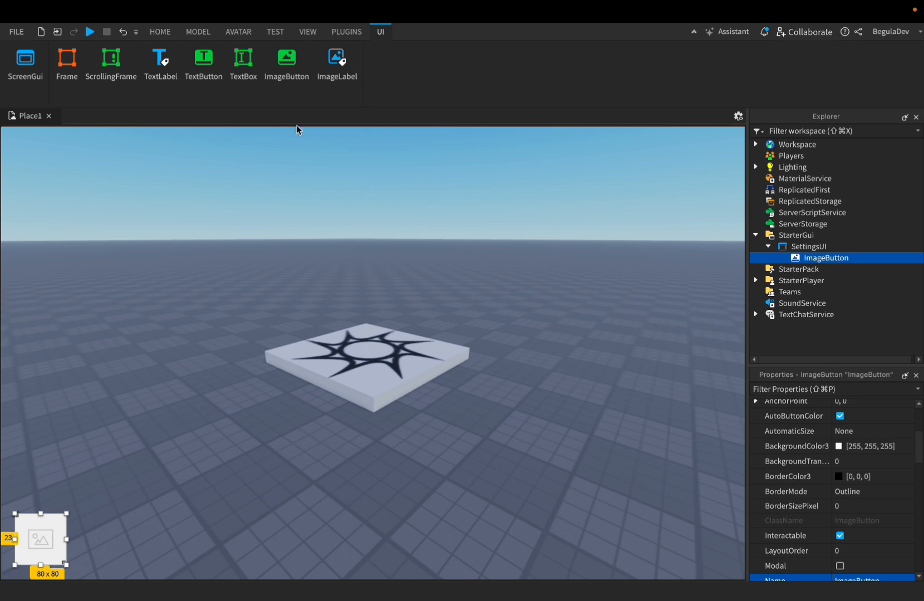
- Search the Toolbox decals for "settings icon"
click(163, 33)
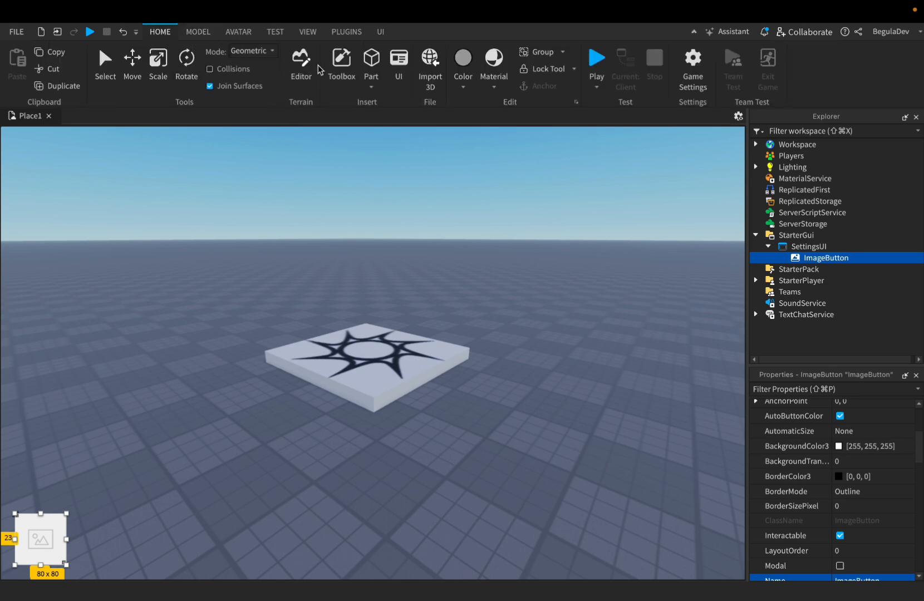
click(346, 84)
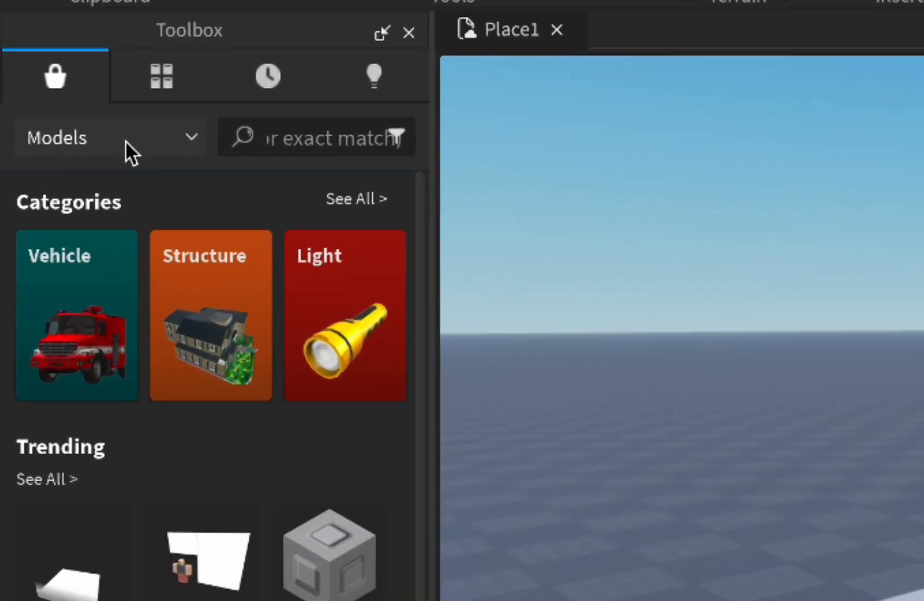
click(87, 156)
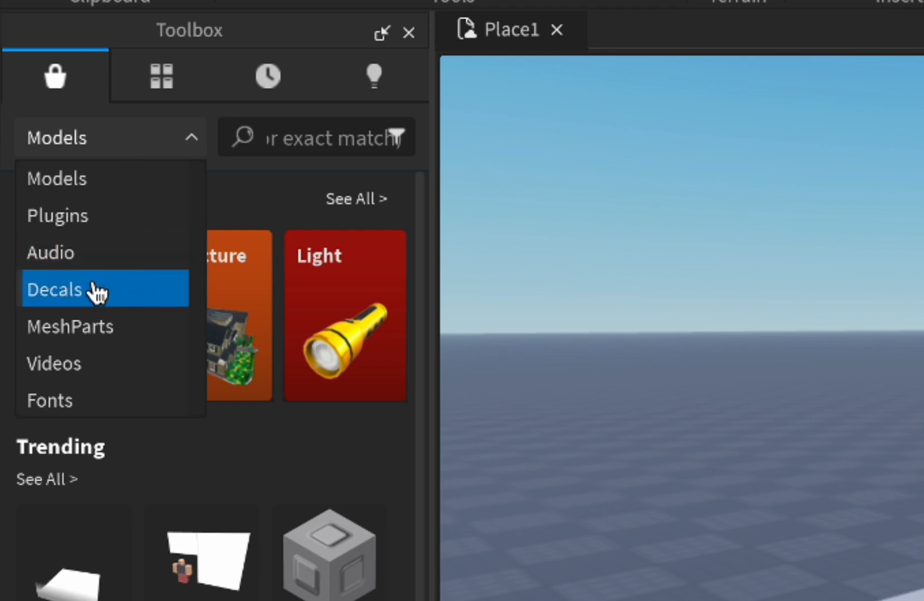
click(95, 290)
click(318, 129)
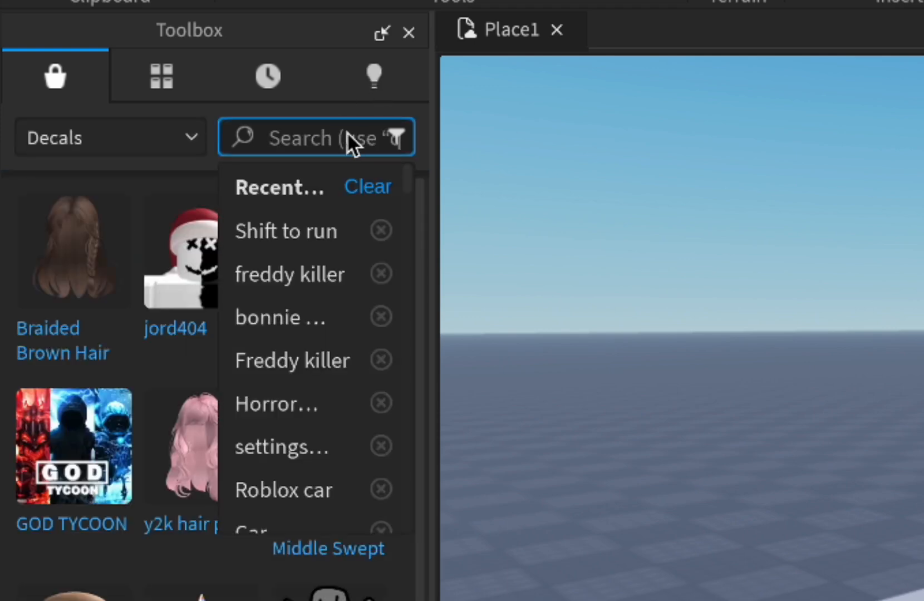
text(setti)
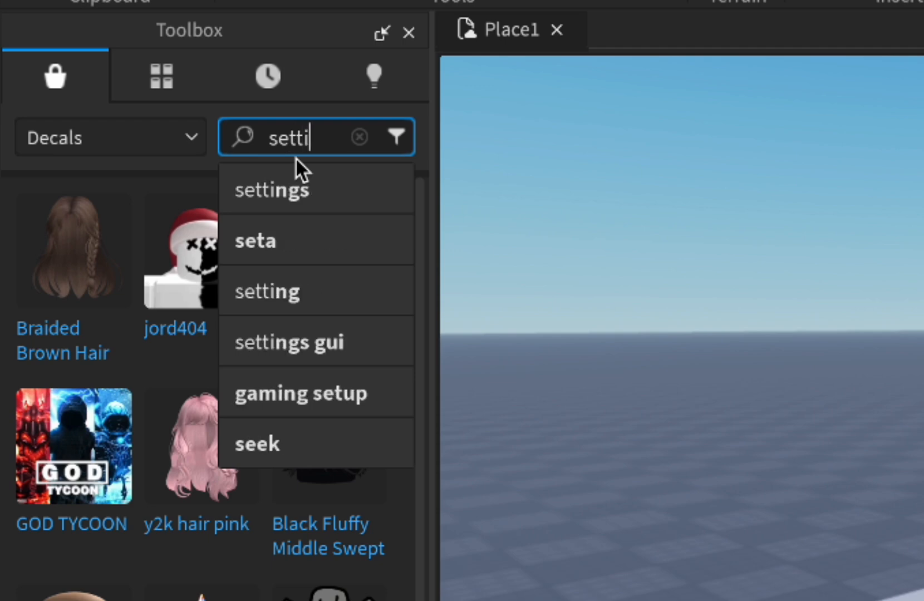
text(ngs icon)
key(Return)
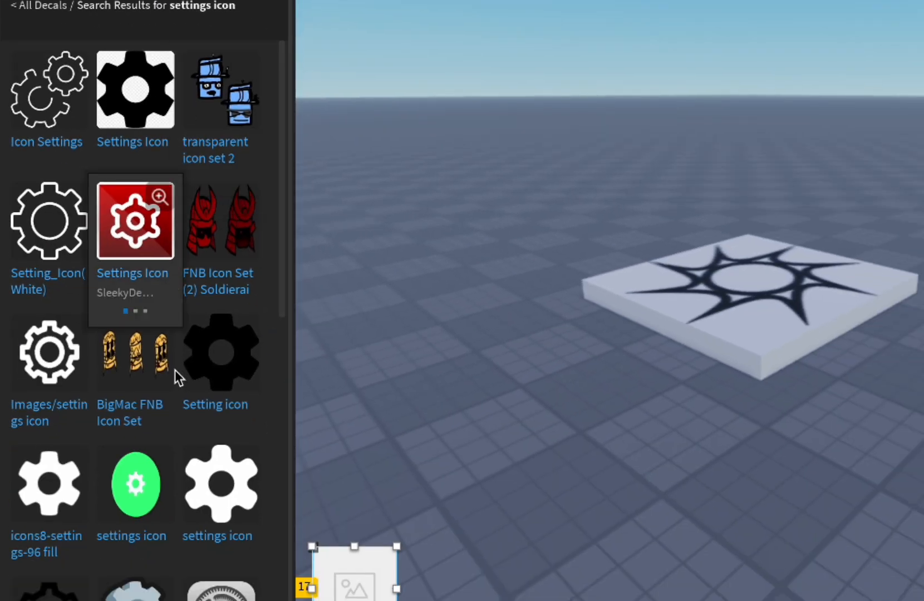
- Insert the grey-blue Settings Icon Gamepass gear decal under the ImageButton and close the Toolbox
scroll(175, 370, down, 8)
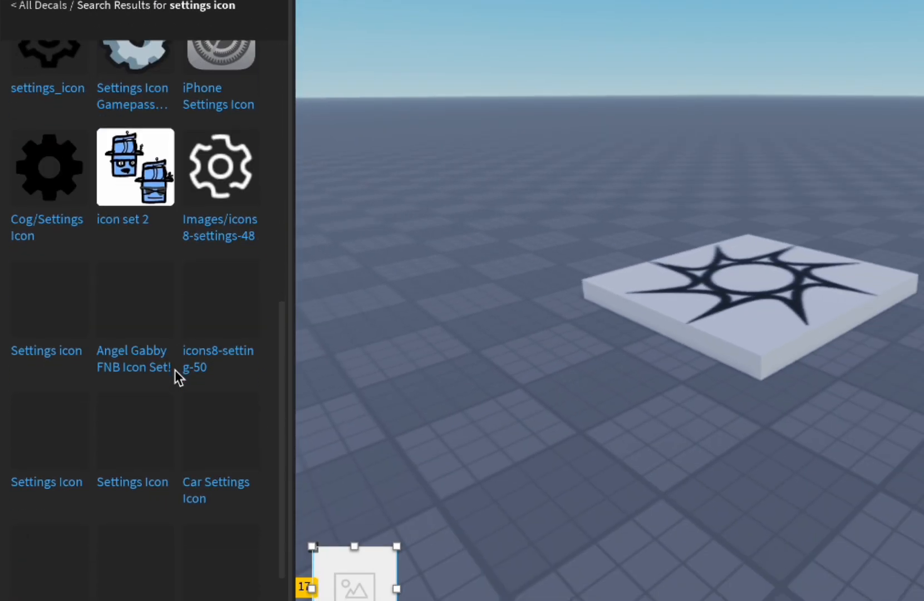
scroll(175, 370, up, 5)
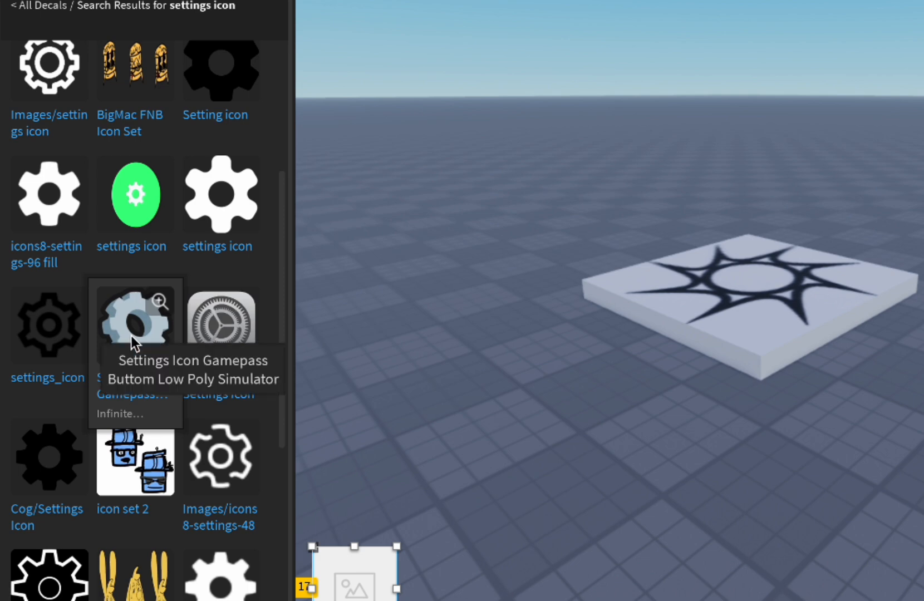
click(134, 332)
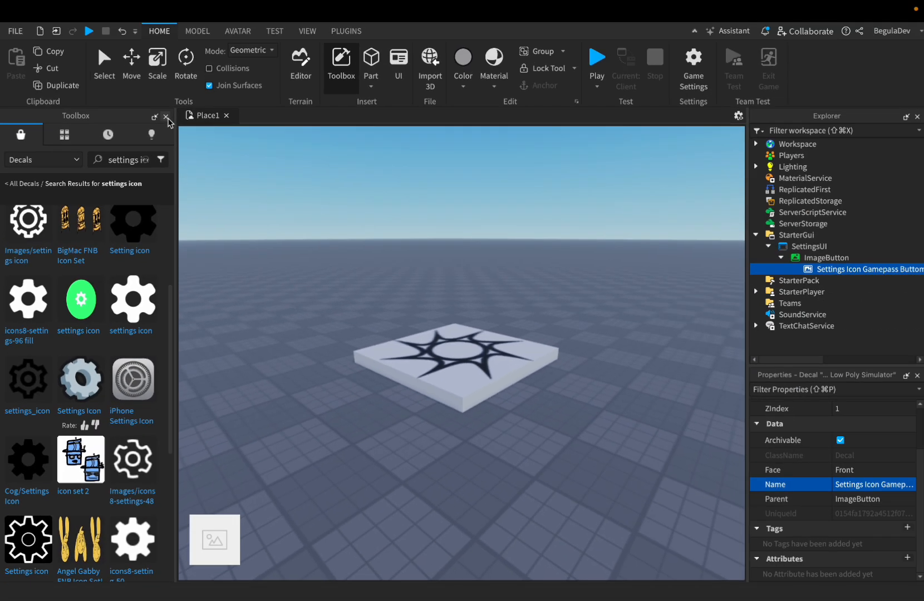
click(166, 116)
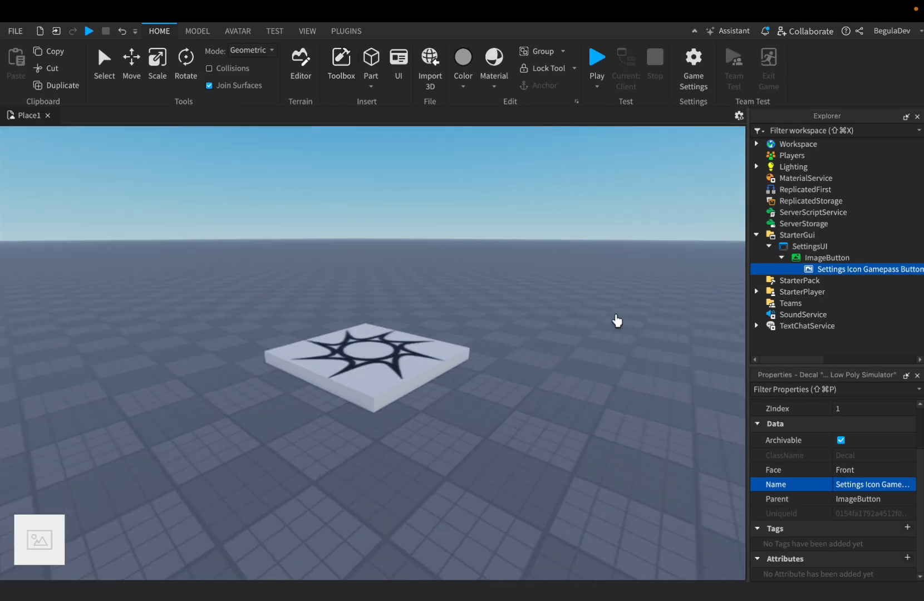
- Copy the gear decal's Texture ID and delete the decal from the ImageButton
click(833, 270)
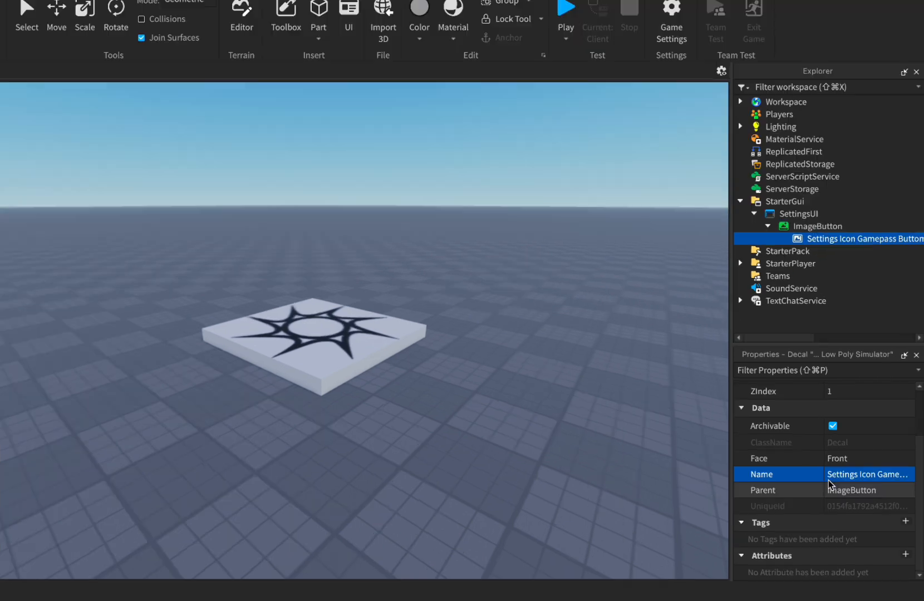
scroll(842, 484, up, 2)
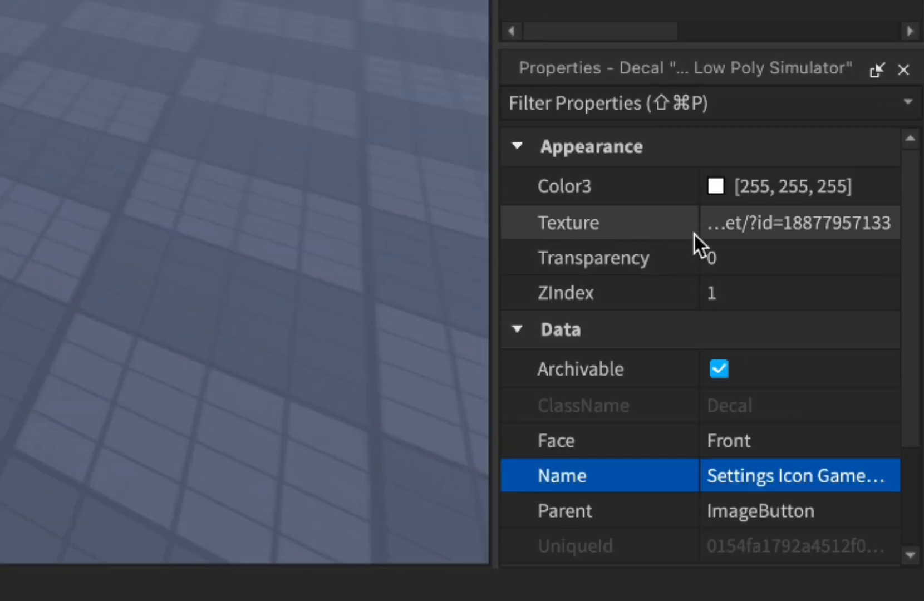
click(769, 232)
key(Return)
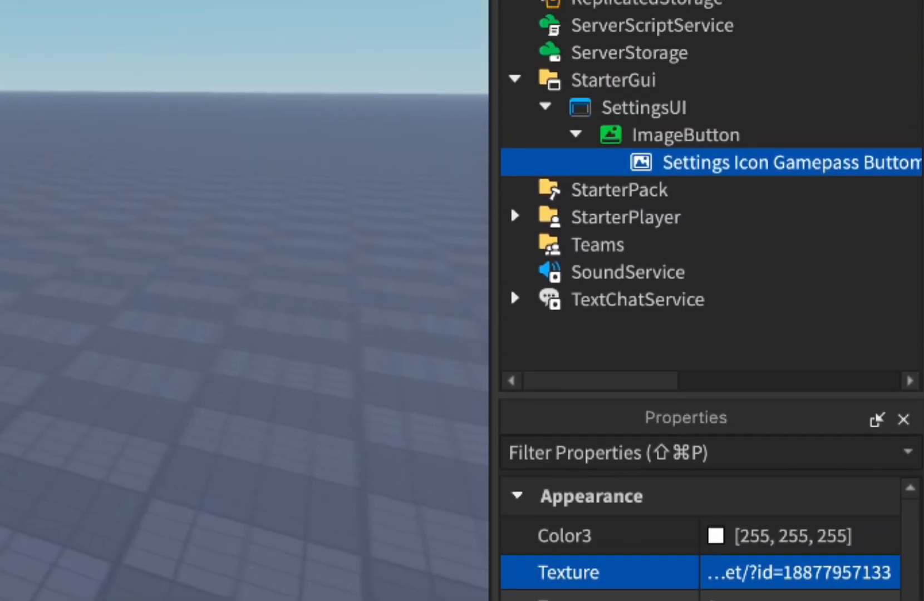
key(Delete)
click(701, 135)
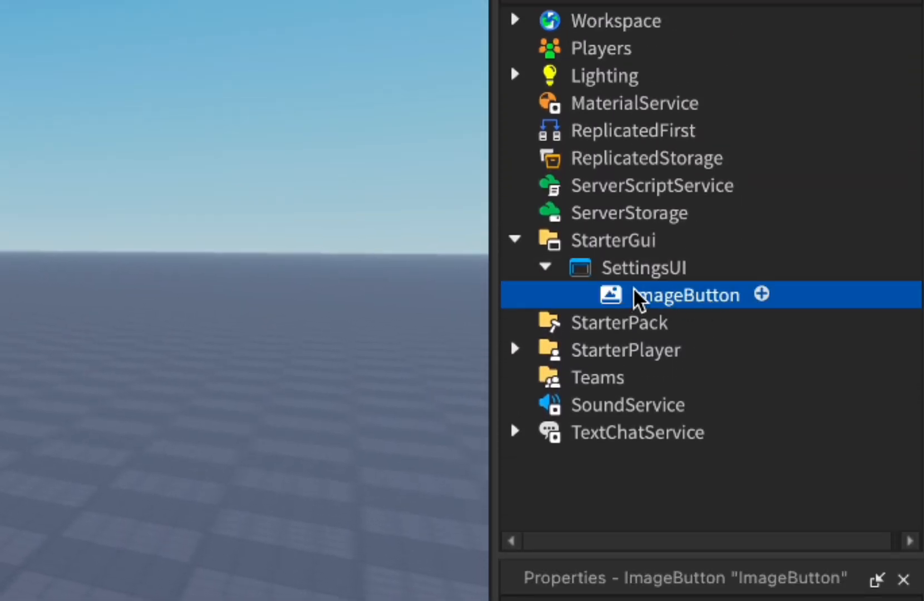
scroll(646, 239, down, 5)
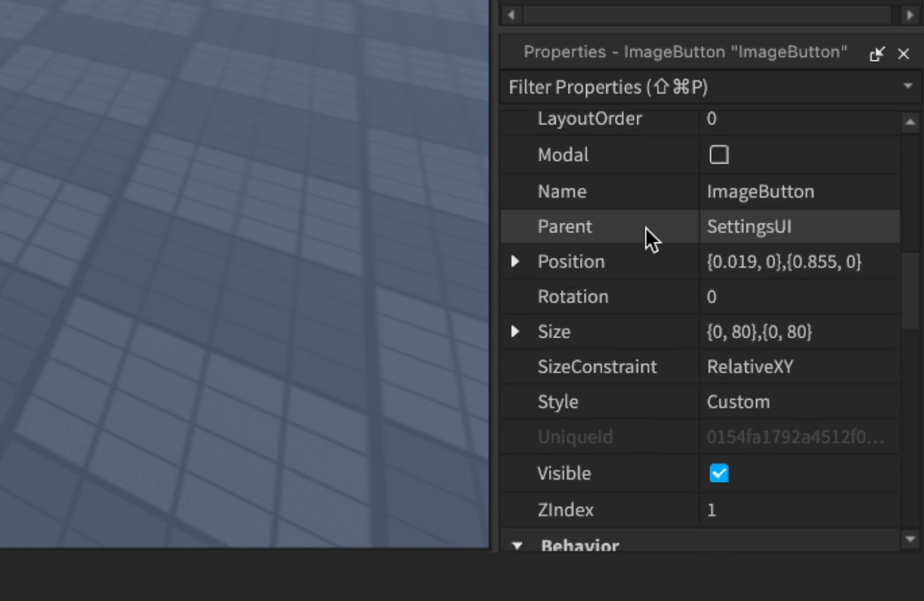
scroll(646, 228, down, 10)
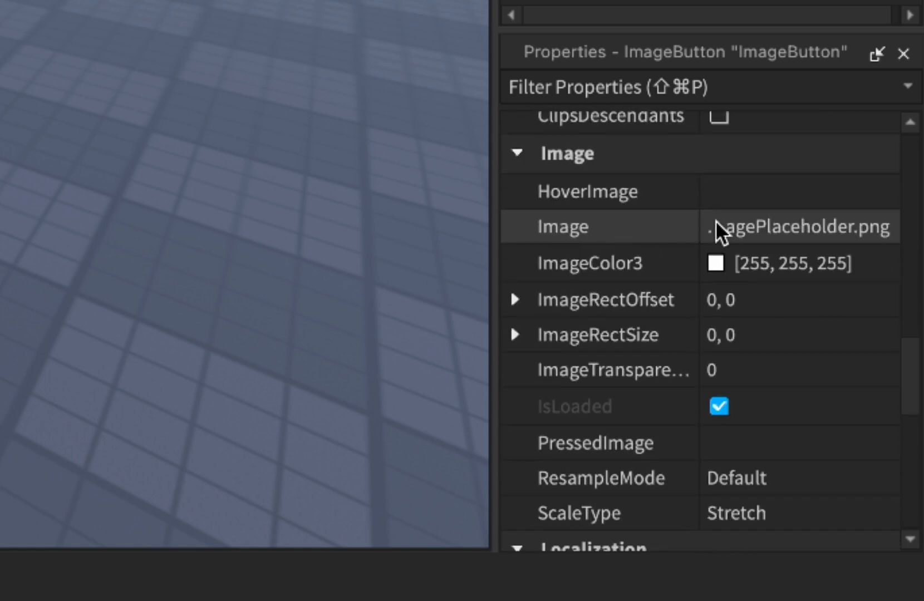
click(763, 237)
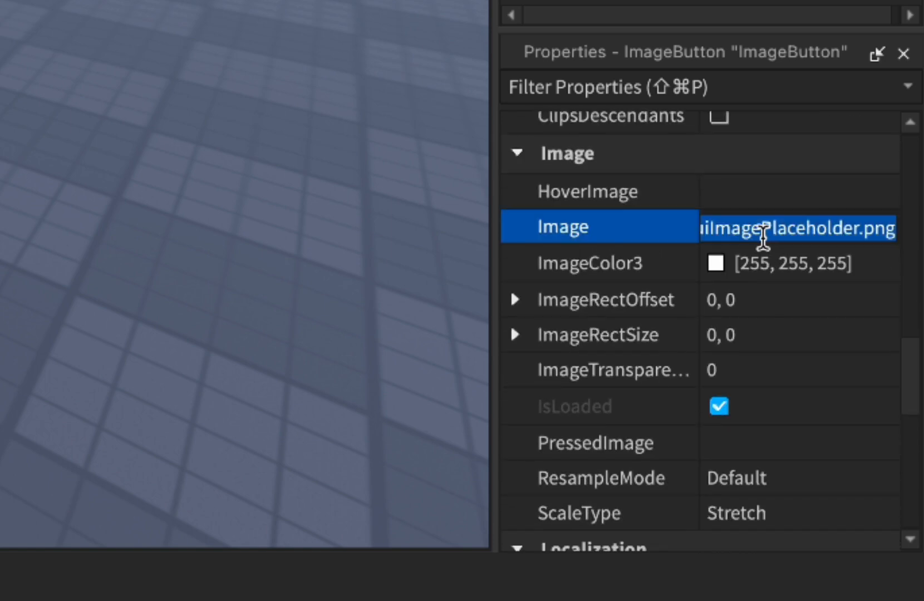
key(super+v)
key(Return)
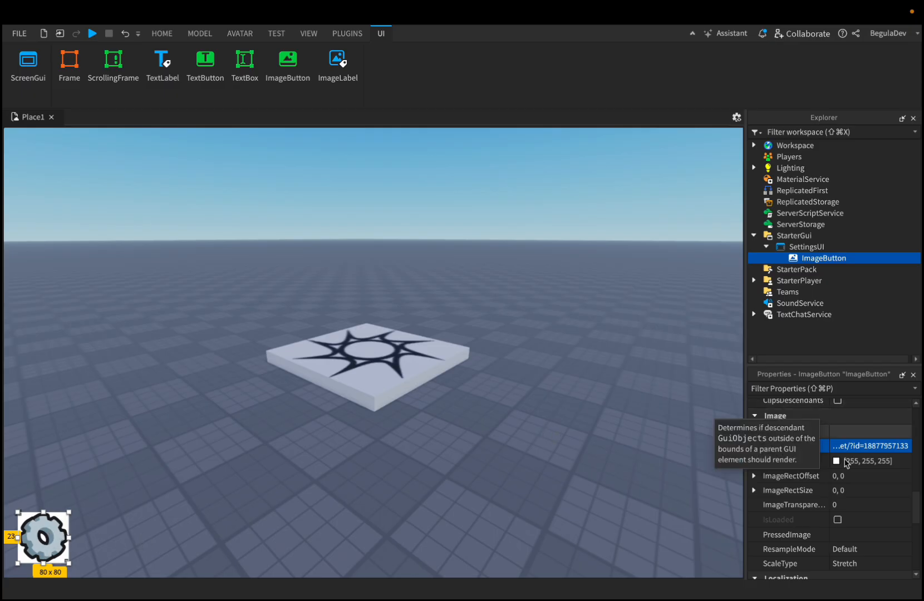
- Set the ImageButton's background transparency to 1 and select SettingsUI
scroll(847, 481, up, 5)
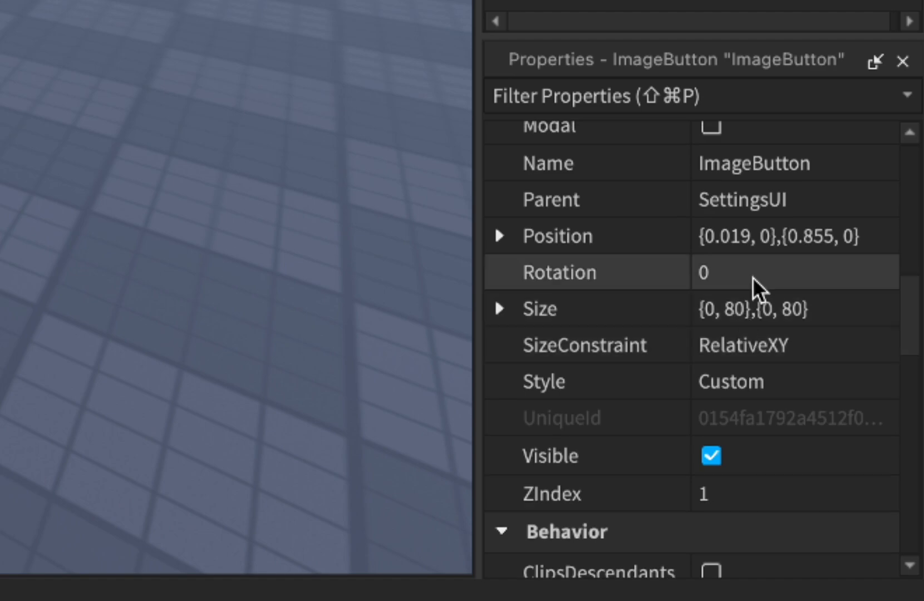
scroll(753, 277, up, 6)
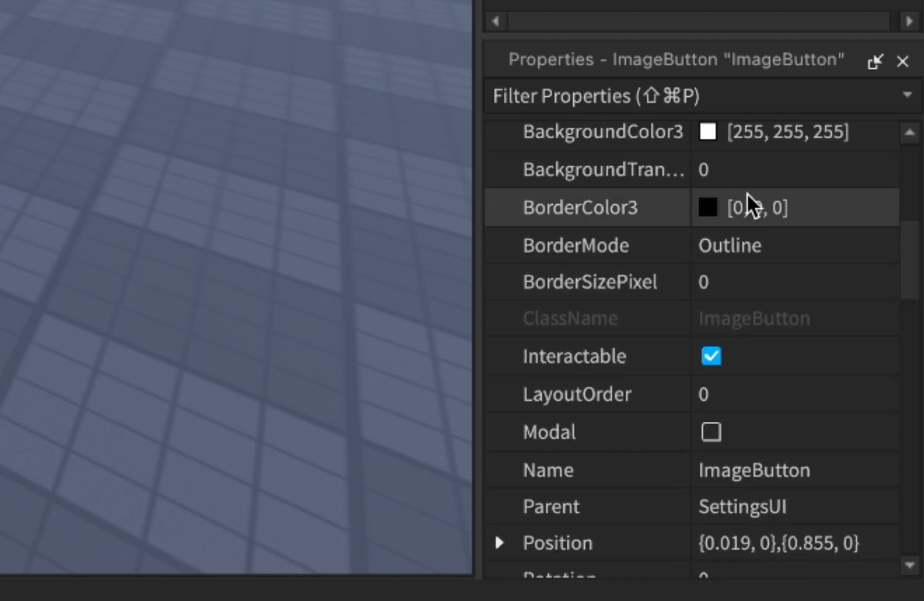
click(749, 170)
text(1)
key(Return)
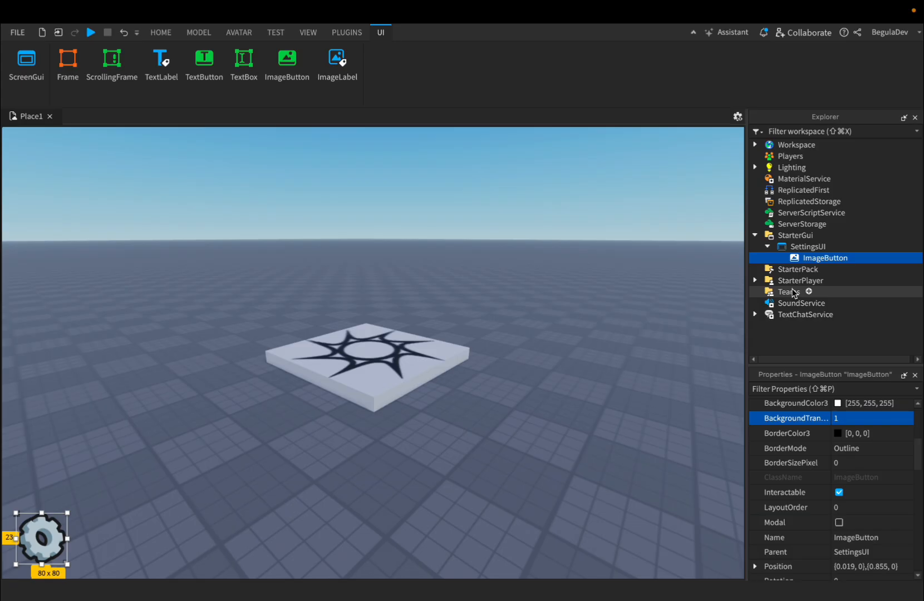
click(808, 247)
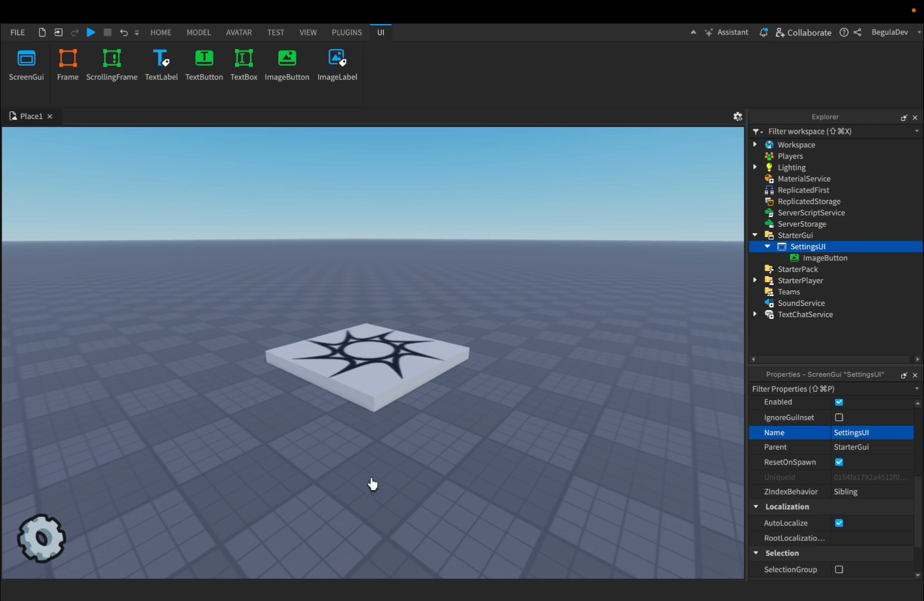
- Rename the ImageButton to SettingsButton
click(819, 258)
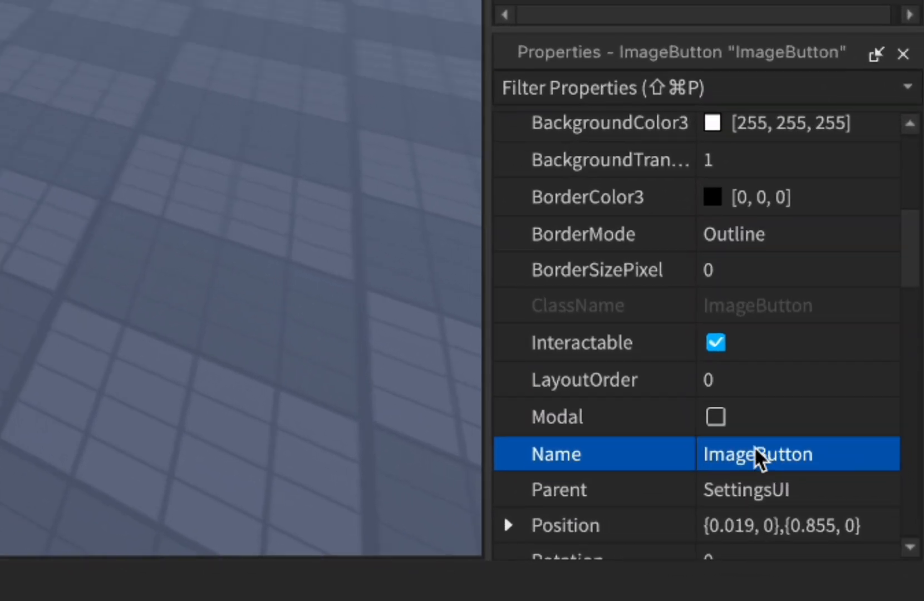
click(855, 535)
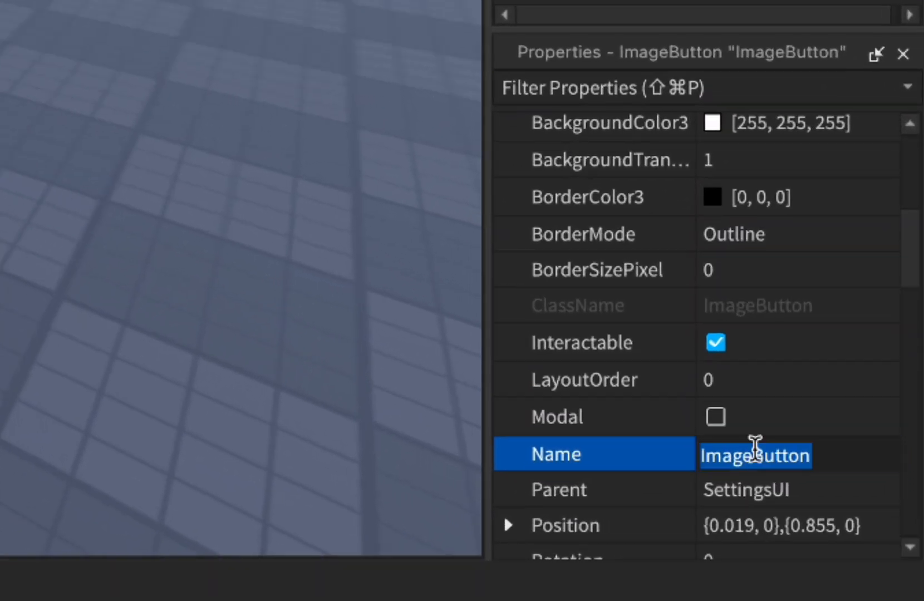
text(Settings)
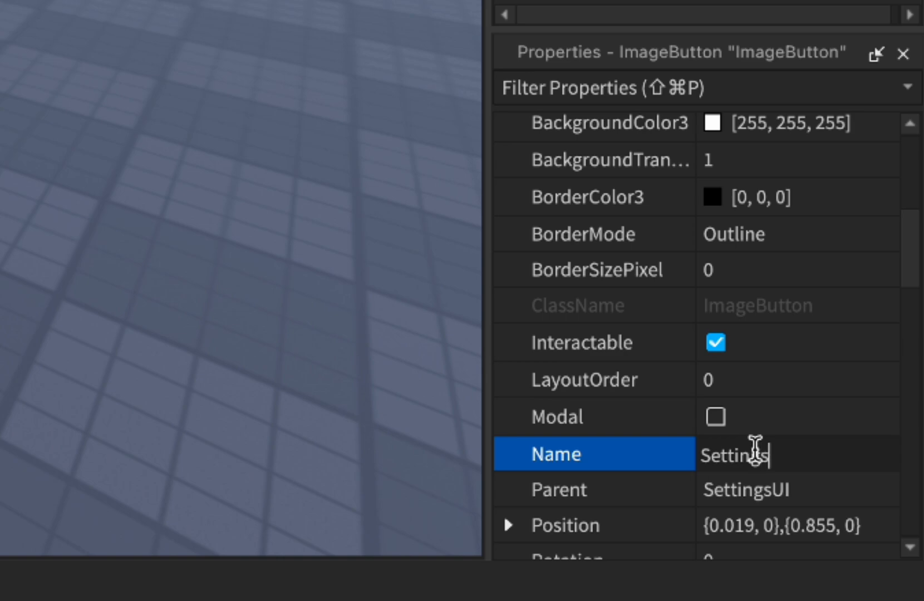
text(Button)
key(Return)
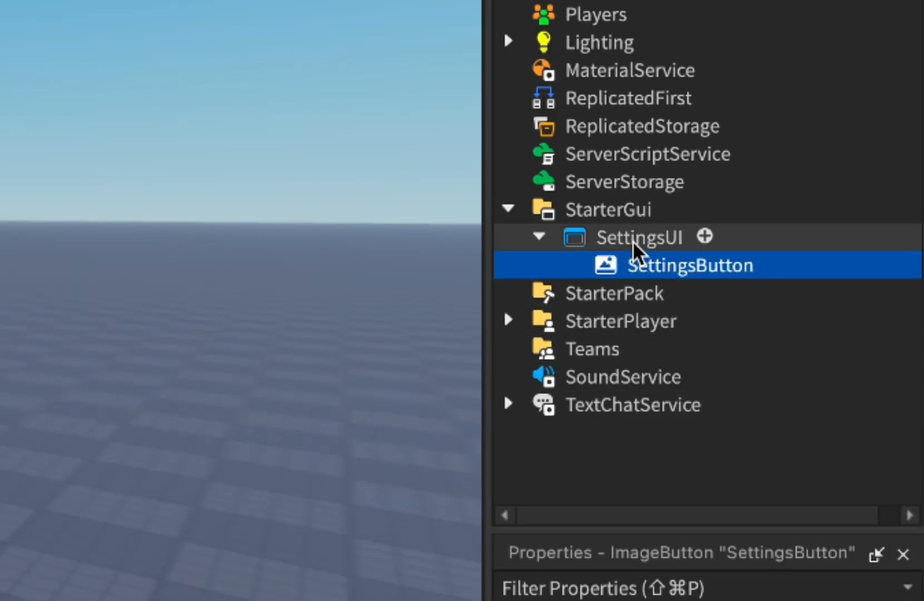
- Add a Frame to SettingsUI and name it SettingsFrame
click(705, 236)
click(557, 353)
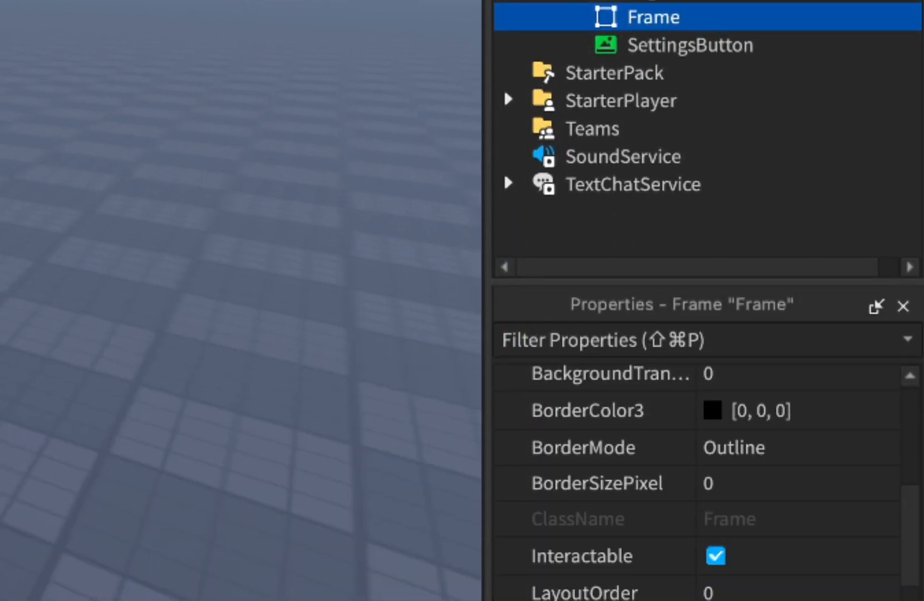
click(763, 412)
text(Se)
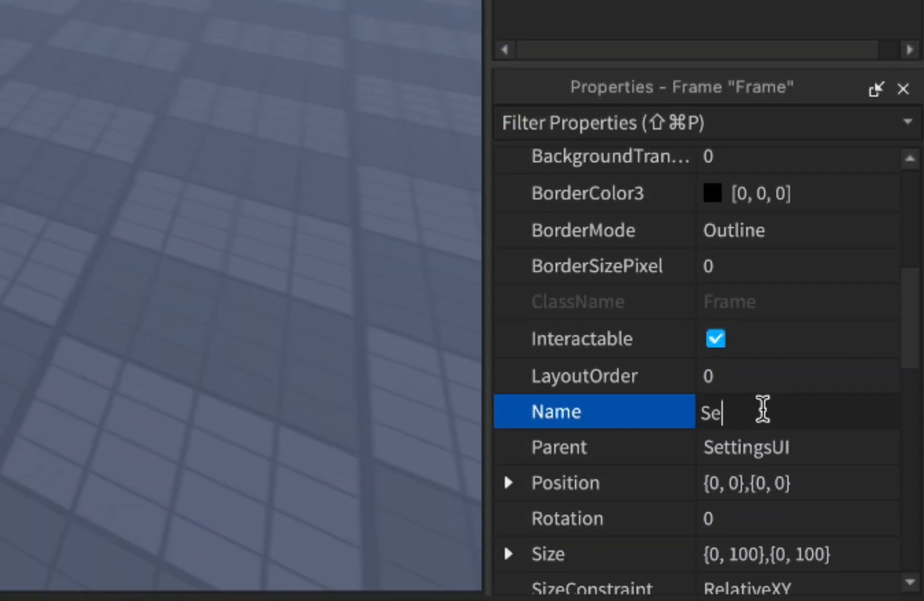
text(ttings)
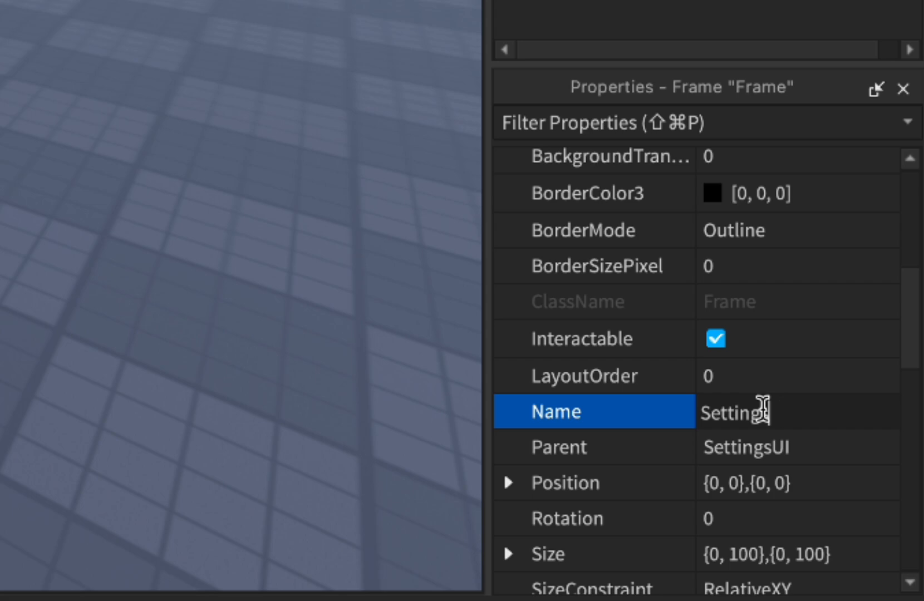
text(Frame)
key(Return)
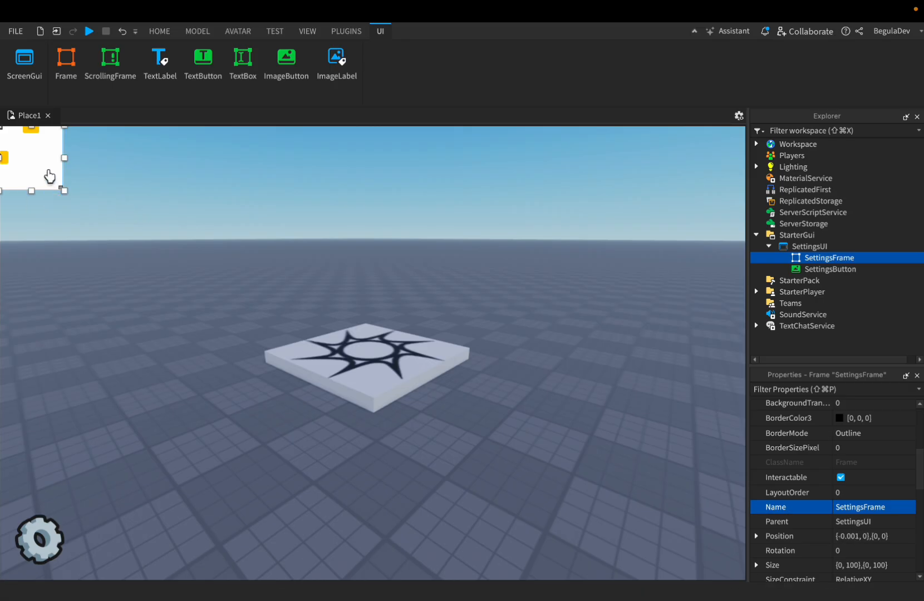
- Enlarge SettingsFrame to about 397 x 452 in the middle of the viewport and set its background color to 173, 174, 174
drag(50, 176, 411, 469)
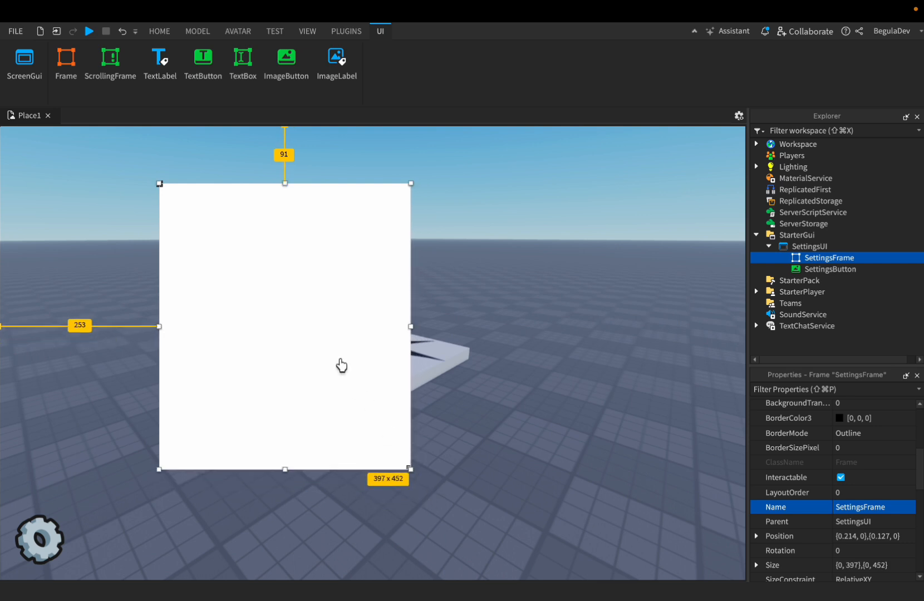
drag(341, 365, 432, 396)
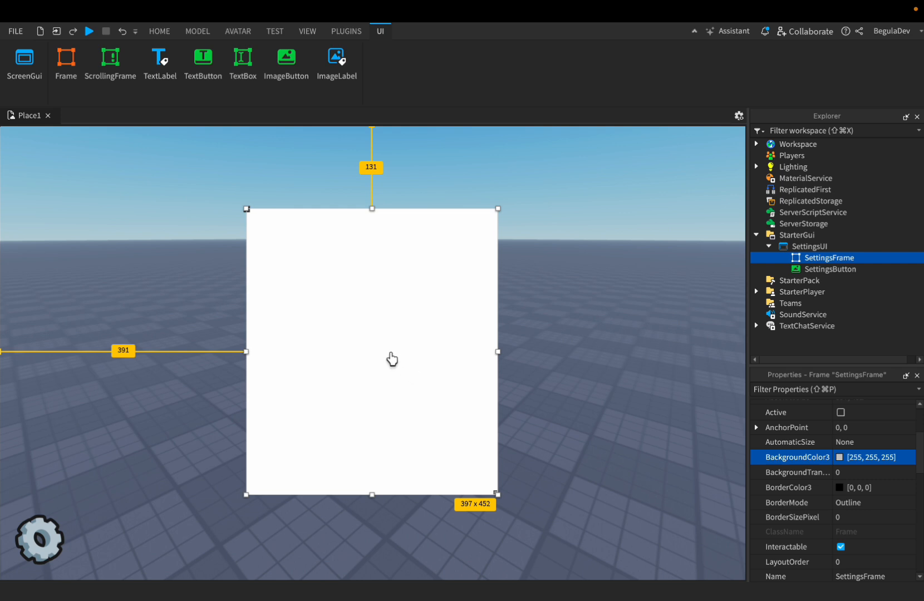
click(881, 454)
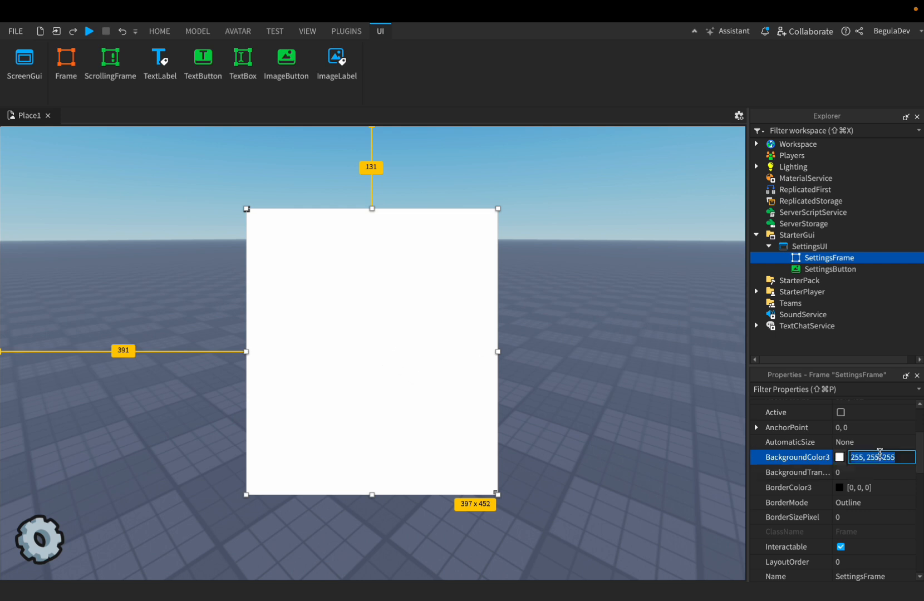
text(173, 174, 174)
key(Return)
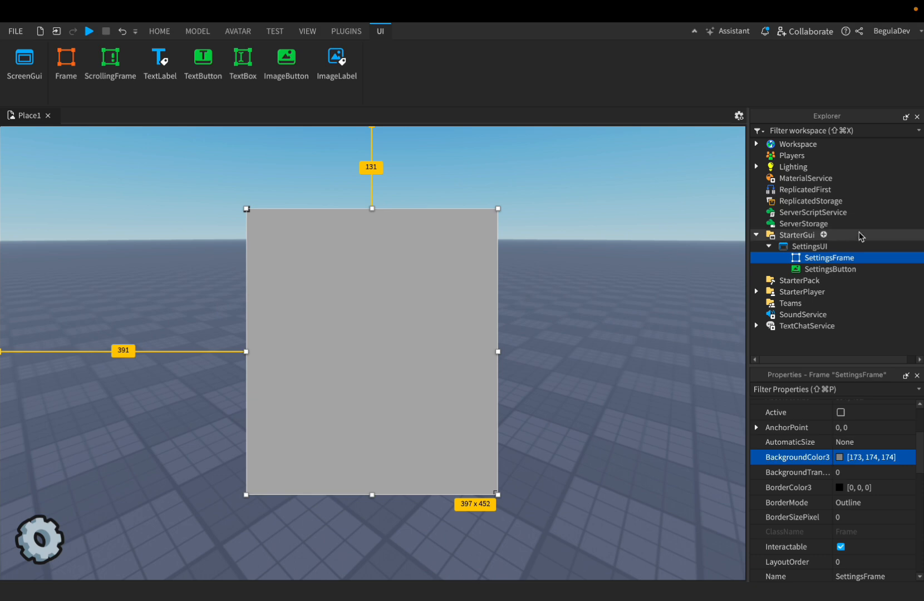
- Insert a UIStroke into SettingsFrame
click(863, 258)
text(UiS)
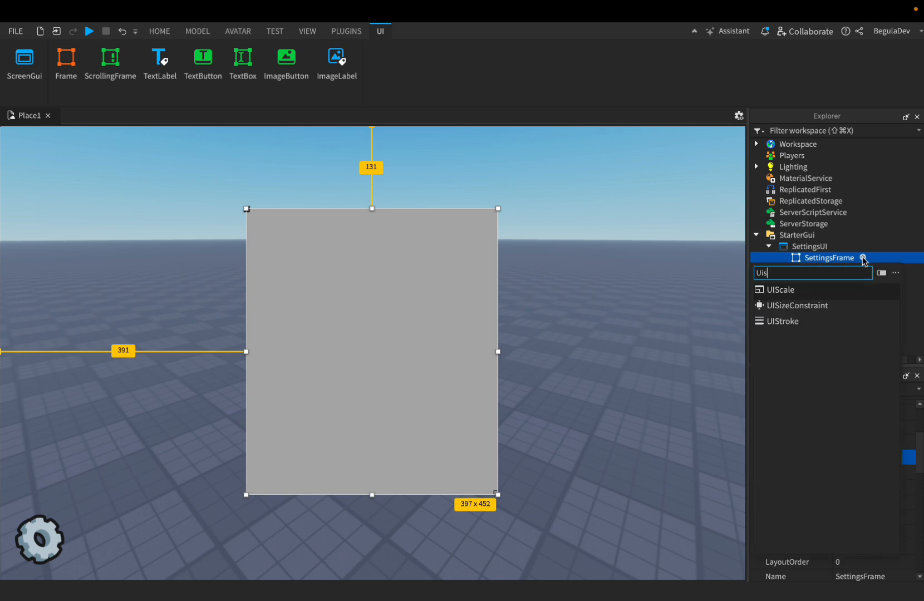
click(785, 323)
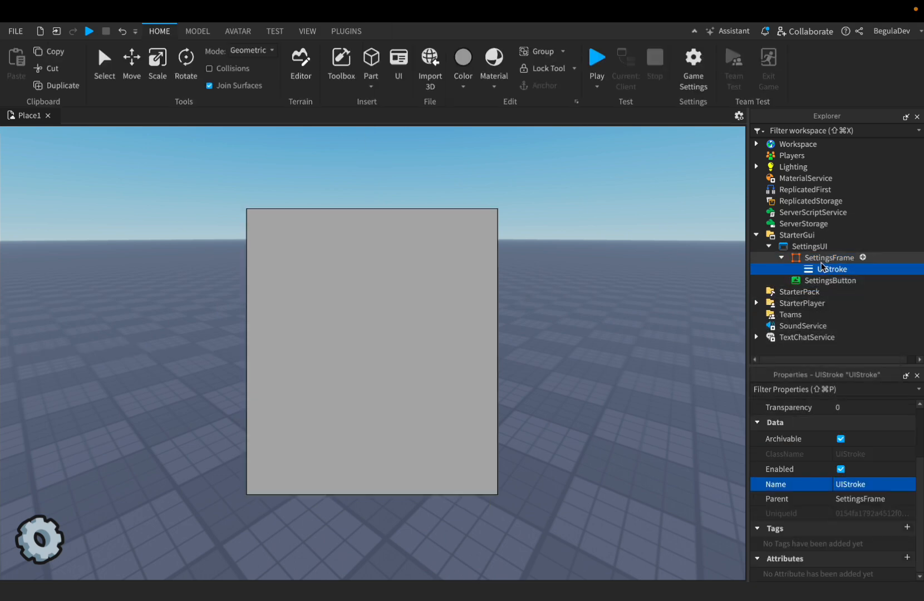
- Copy SettingsFrame's background color 173, 174, 174 into the UIStroke's color
scroll(783, 433, up, 2)
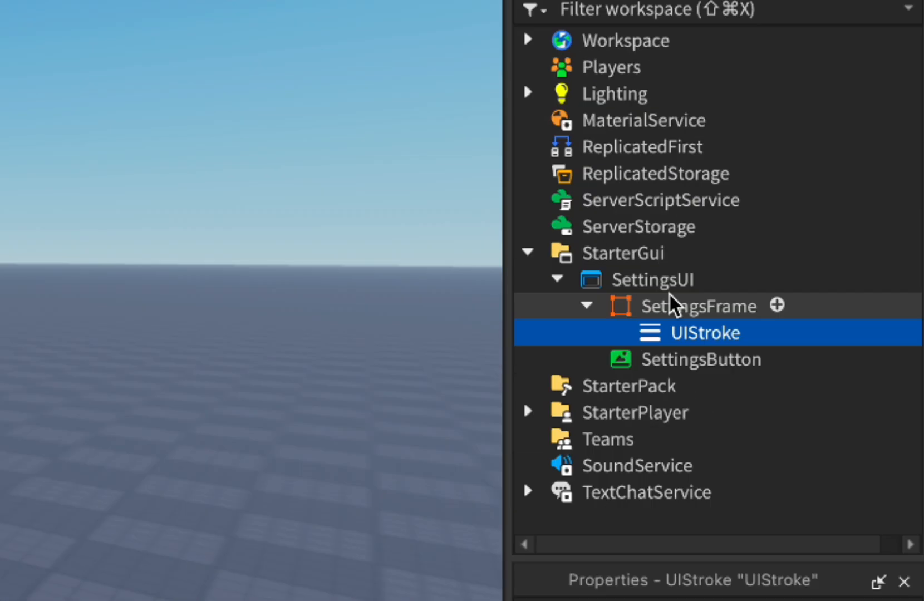
click(670, 304)
scroll(680, 368, down, 2)
click(809, 384)
key(super+c)
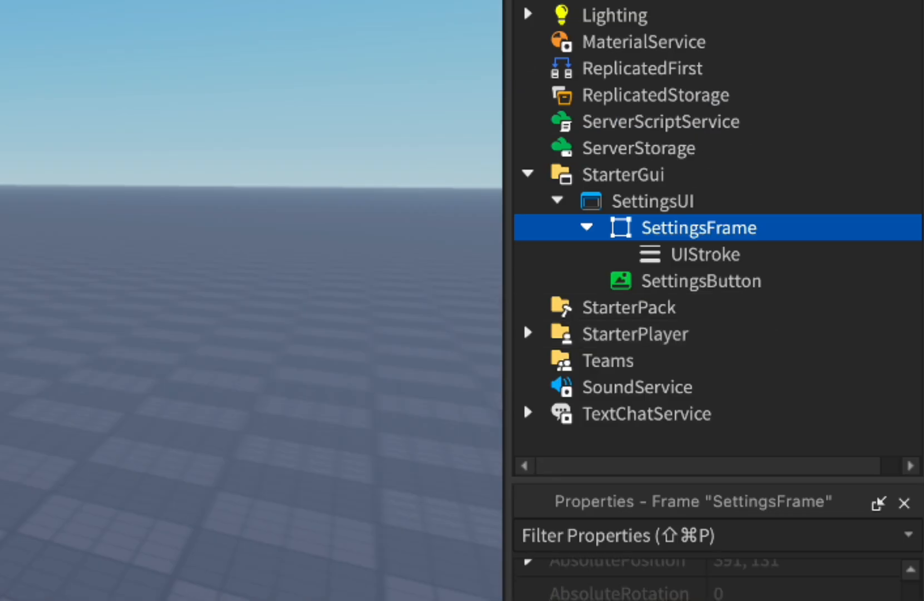
click(723, 255)
scroll(729, 585, up, 3)
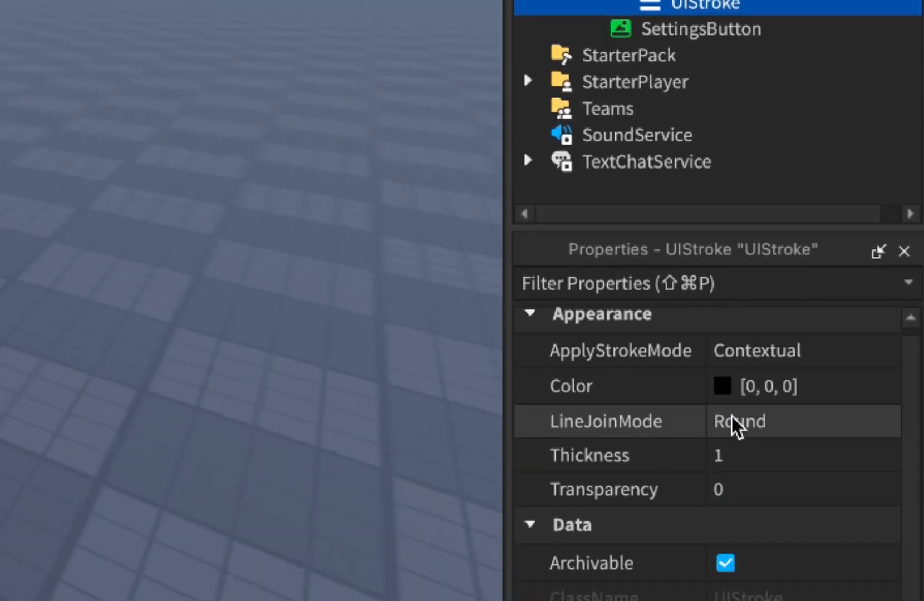
click(791, 575)
key(super+v)
key(Return)
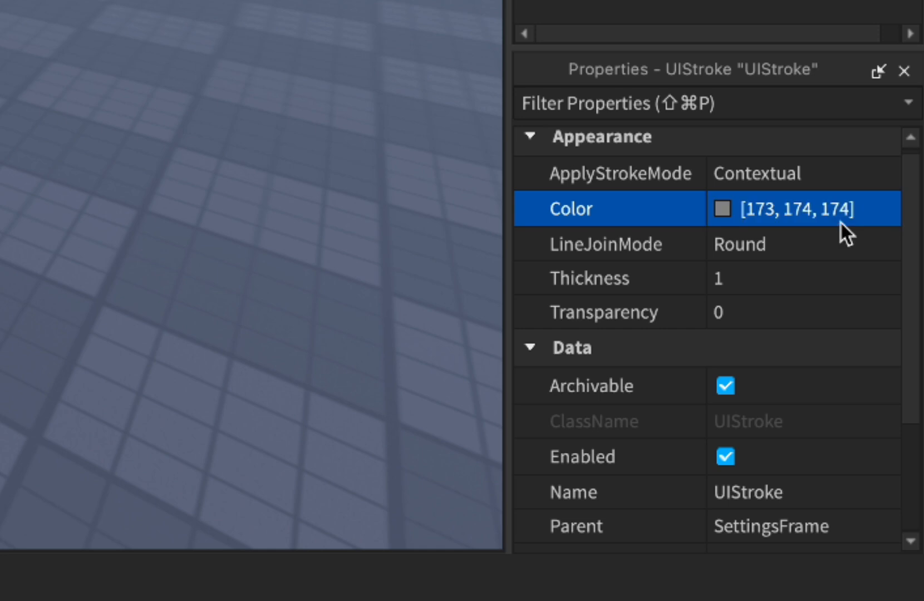
- Set the UIStroke's thickness to 5 and darken its color to 134, 135, 136
click(770, 279)
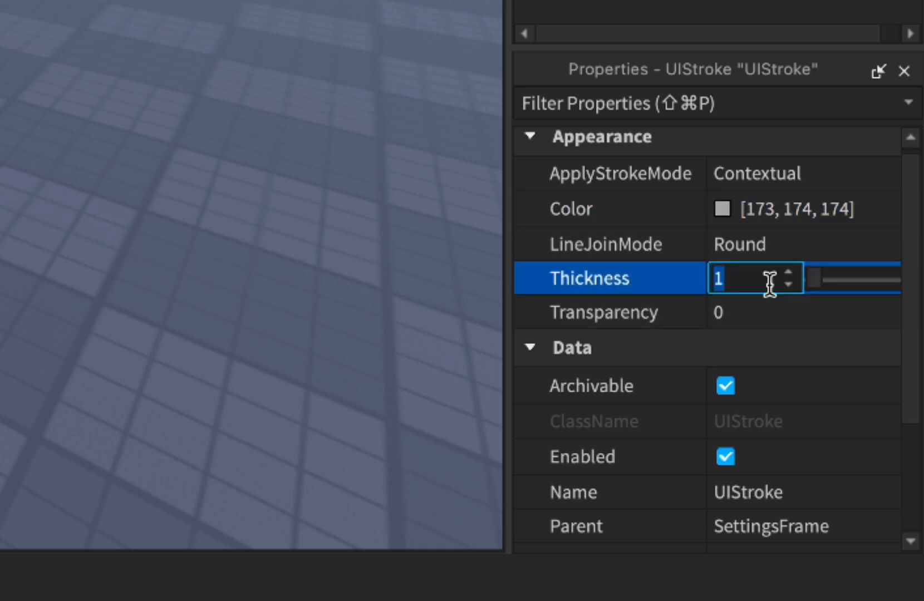
text(5)
key(Return)
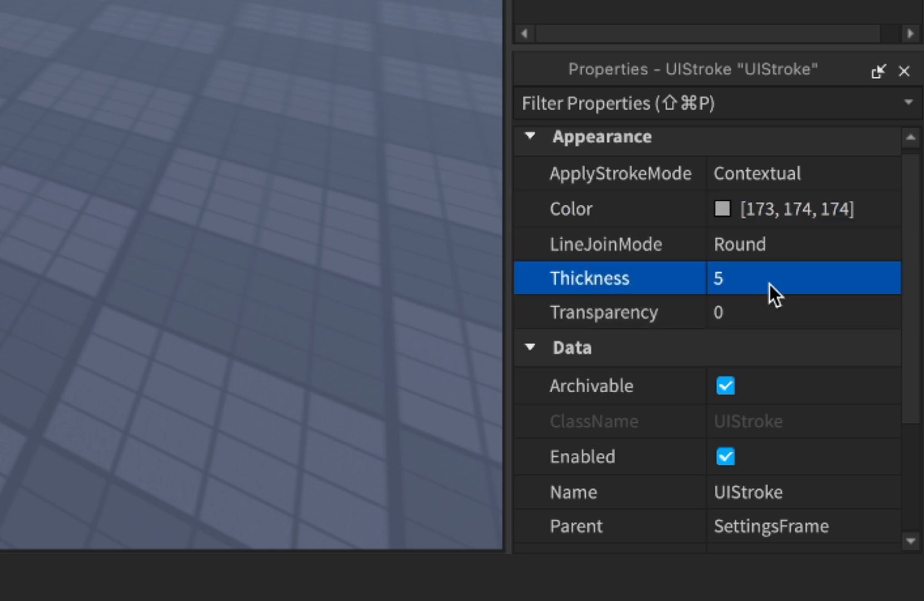
click(720, 210)
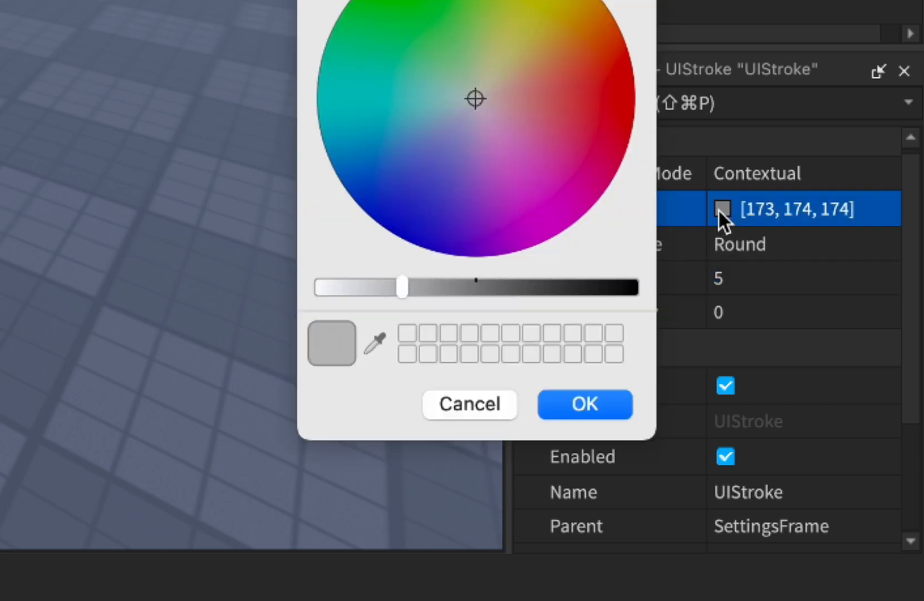
drag(401, 292, 466, 295)
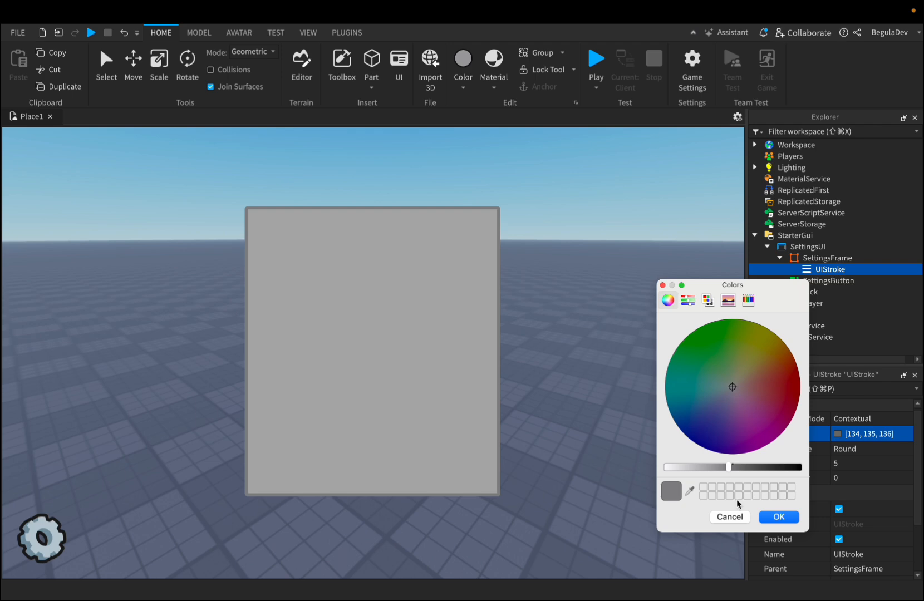
click(779, 517)
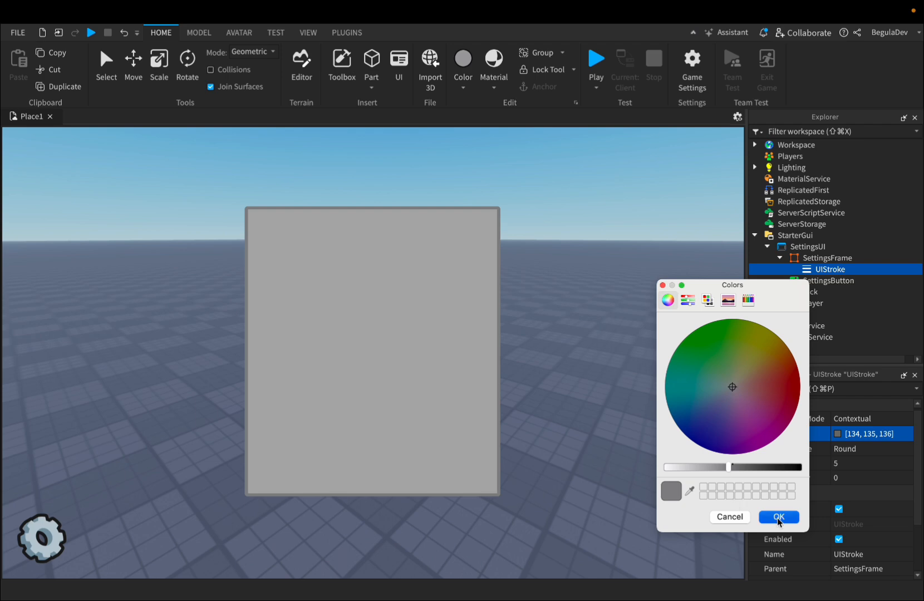
- Add a UICorner to SettingsFrame with a corner radius of 0, 12
click(861, 258)
text(UIc)
key(Return)
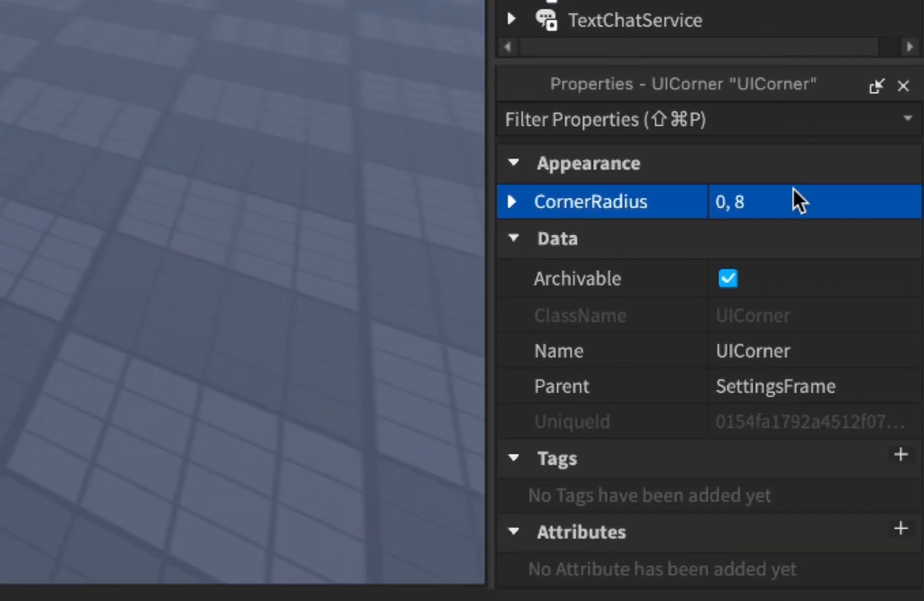
double_click(792, 546)
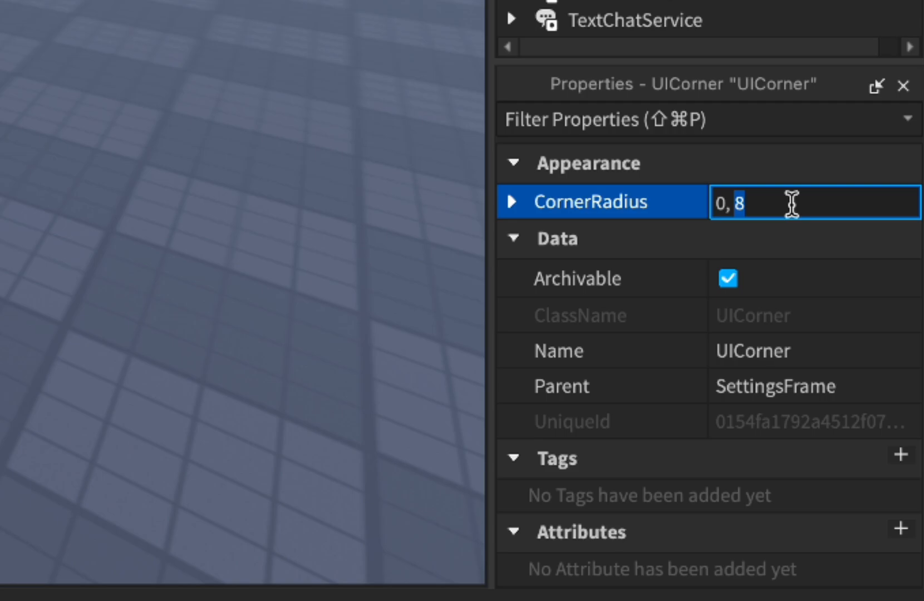
text(12)
key(Return)
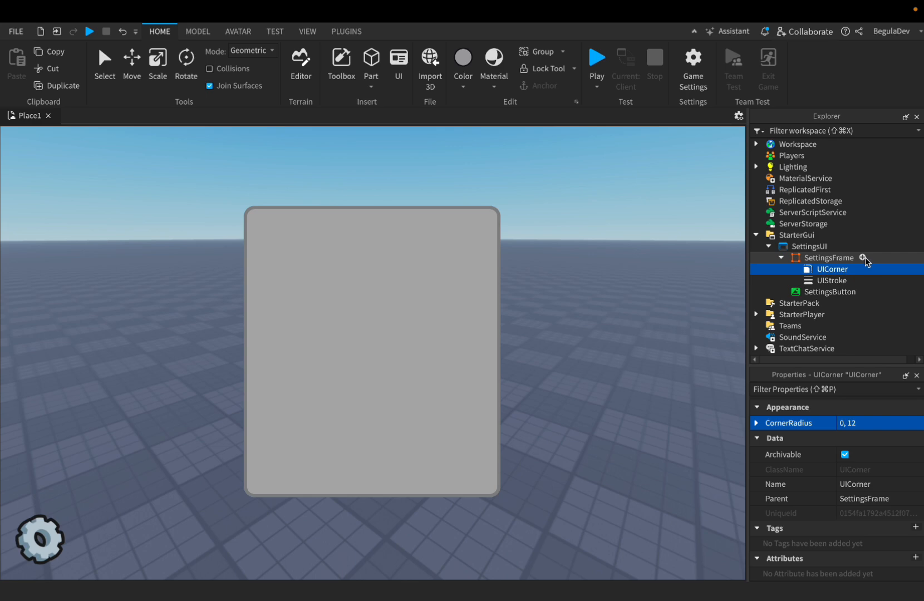
- Add a TextLabel to SettingsFrame and place it about 59 px from the frame's left edge and 28 px from its top
click(863, 258)
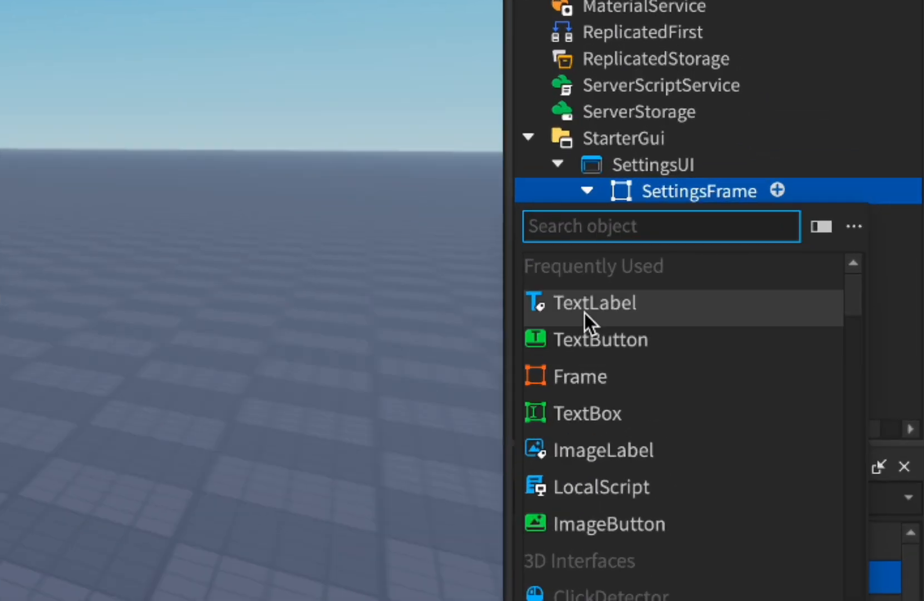
click(782, 308)
drag(341, 231, 378, 249)
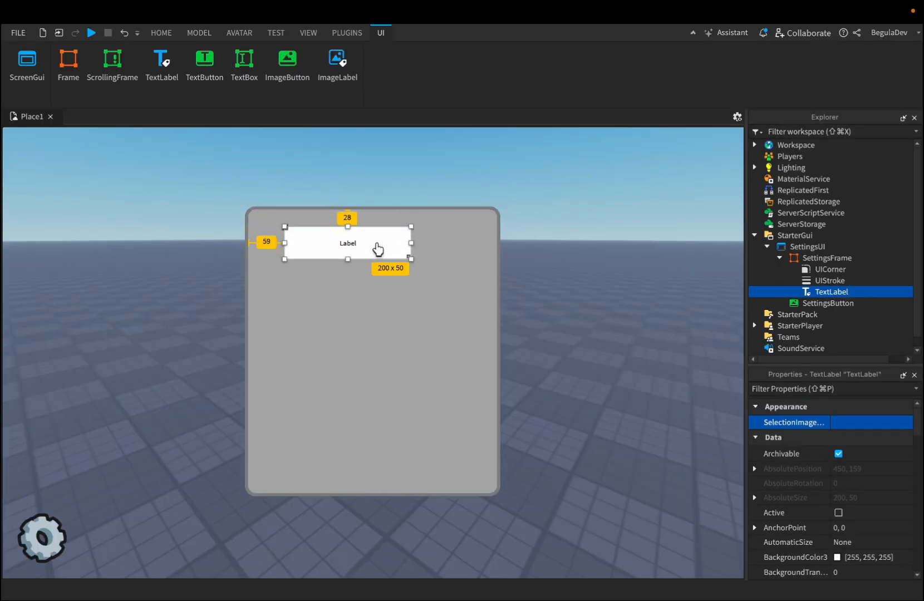
- Duplicate SettingsFrame's UICorner and UIStroke and move the copies into the TextLabel
click(821, 270)
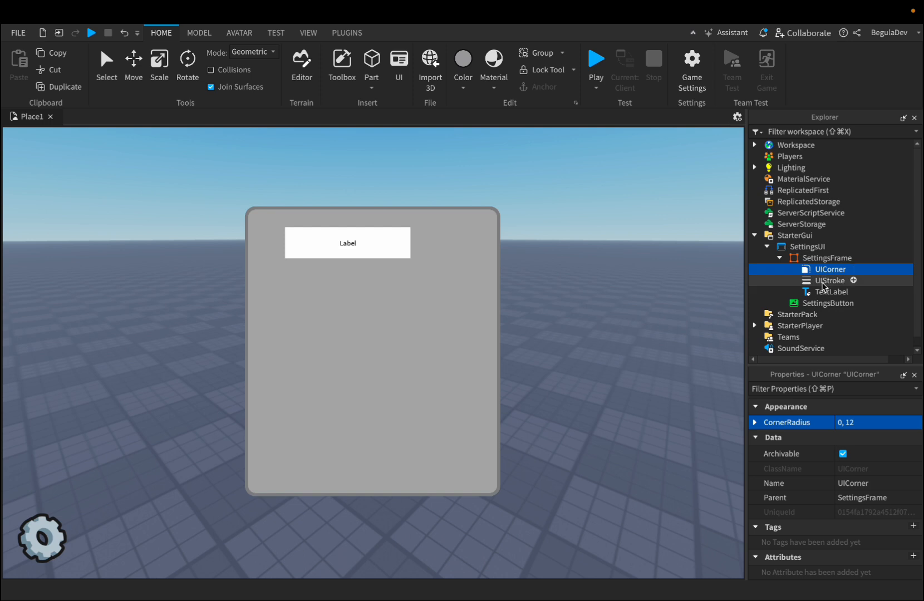
shift+click(827, 284)
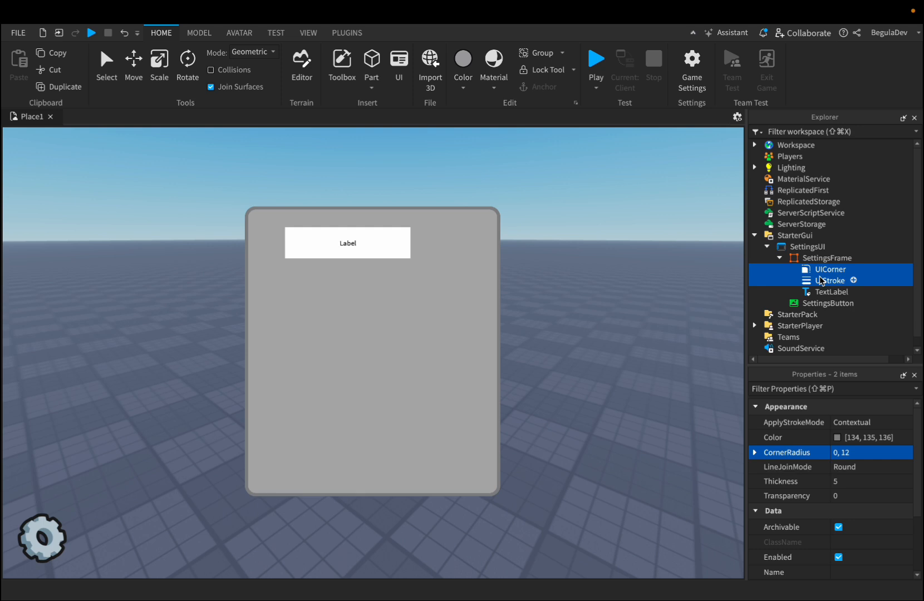
key(ctrl+d)
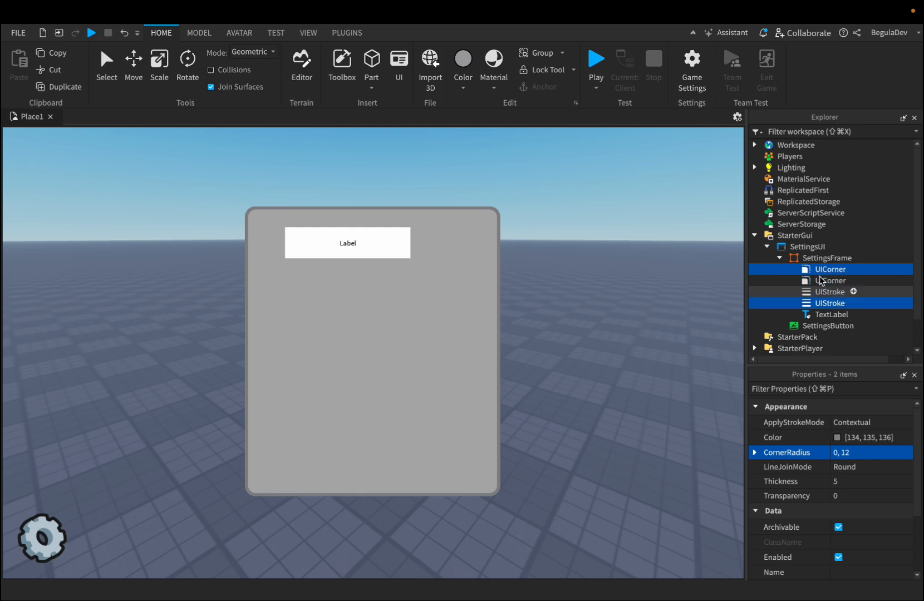
scroll(823, 282, down, 1)
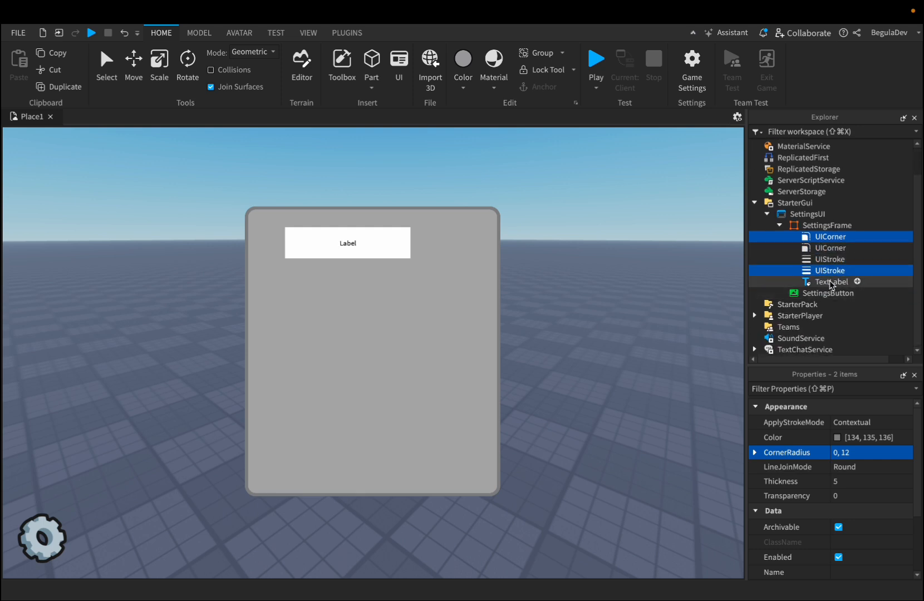
mouse_move(817, 274)
mouse_down()
mouse_move(807, 276)
mouse_move(827, 283)
mouse_up()
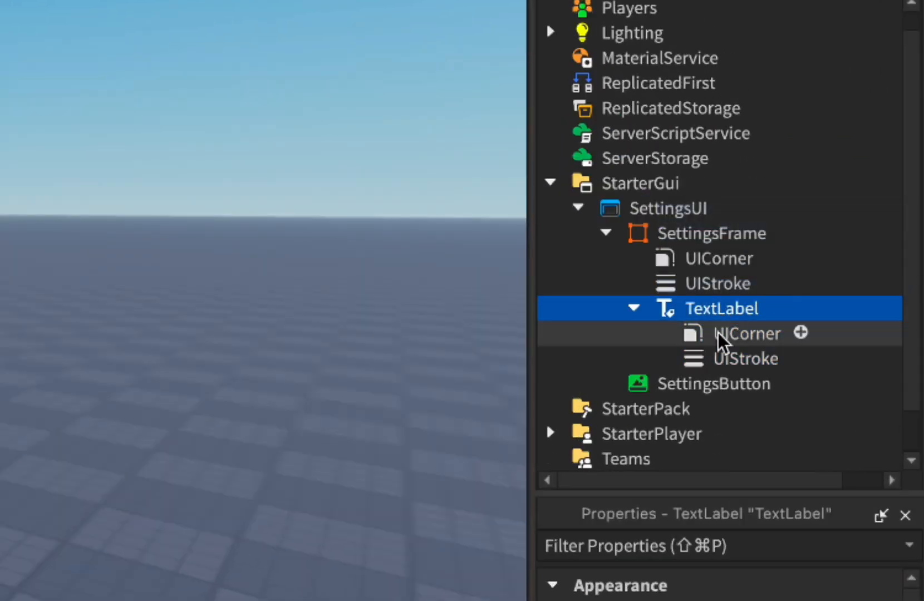
- Set the ApplyStrokeMode of the TextLabel's UIStroke to Border
click(720, 336)
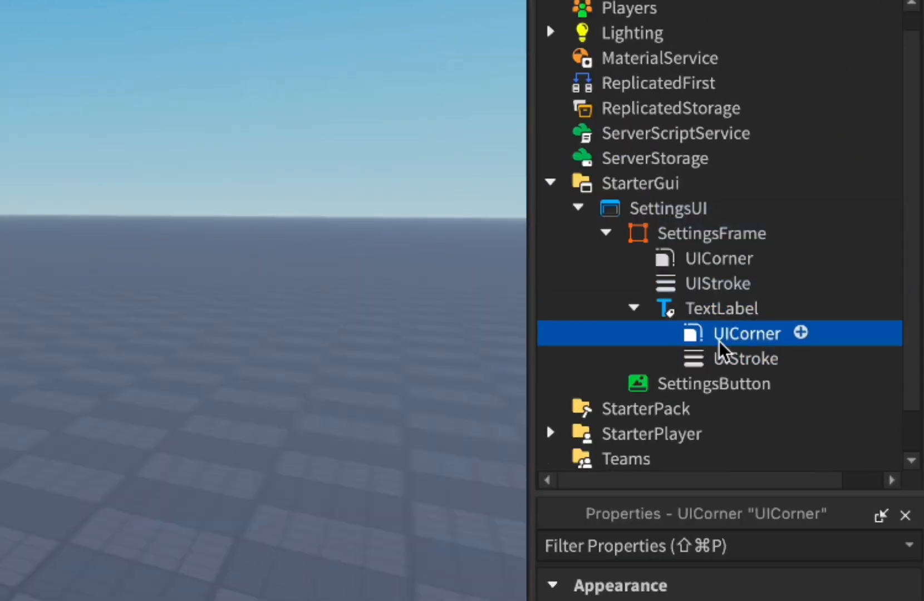
click(725, 360)
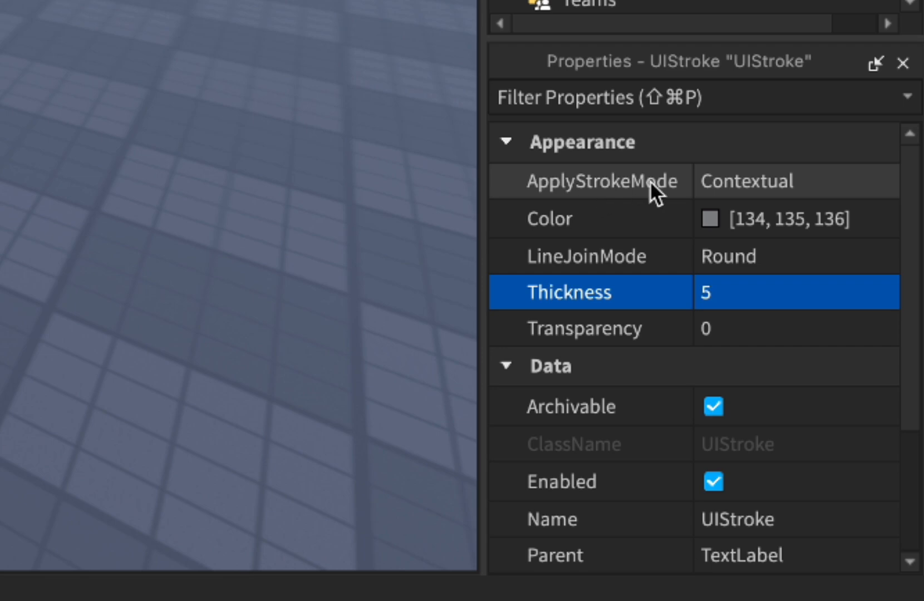
click(763, 183)
click(762, 183)
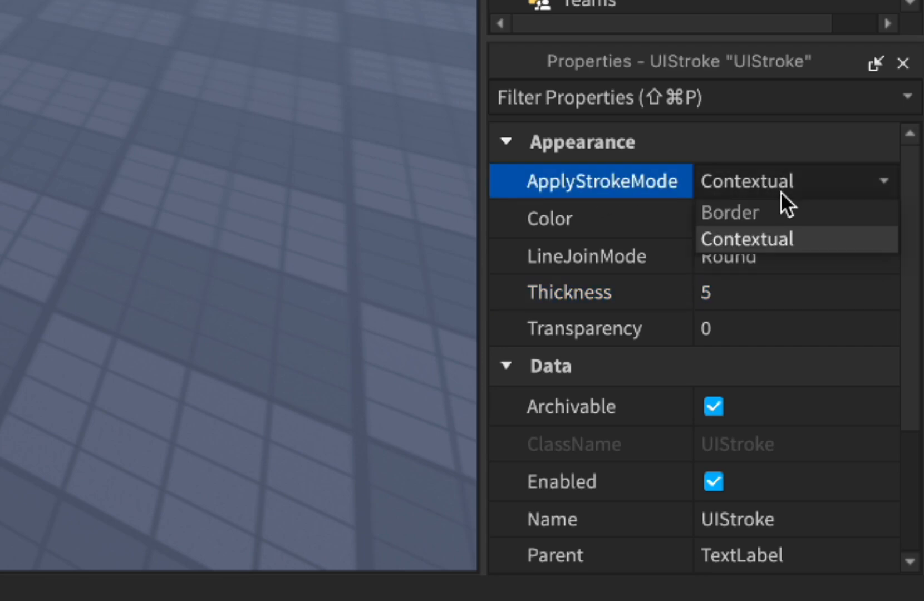
click(778, 212)
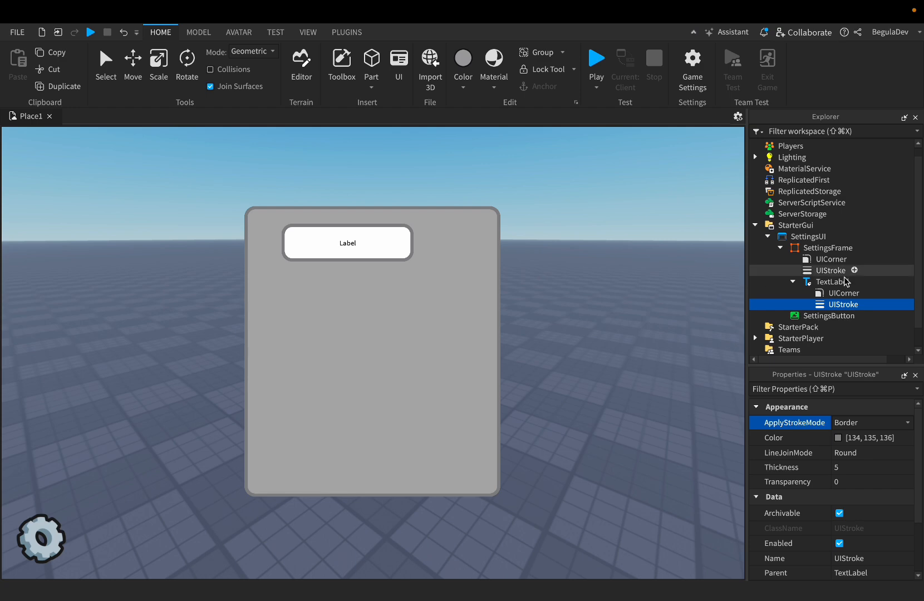
- Add a second UIStroke to the TextLabel and set its thickness to 2
click(859, 283)
text(uis)
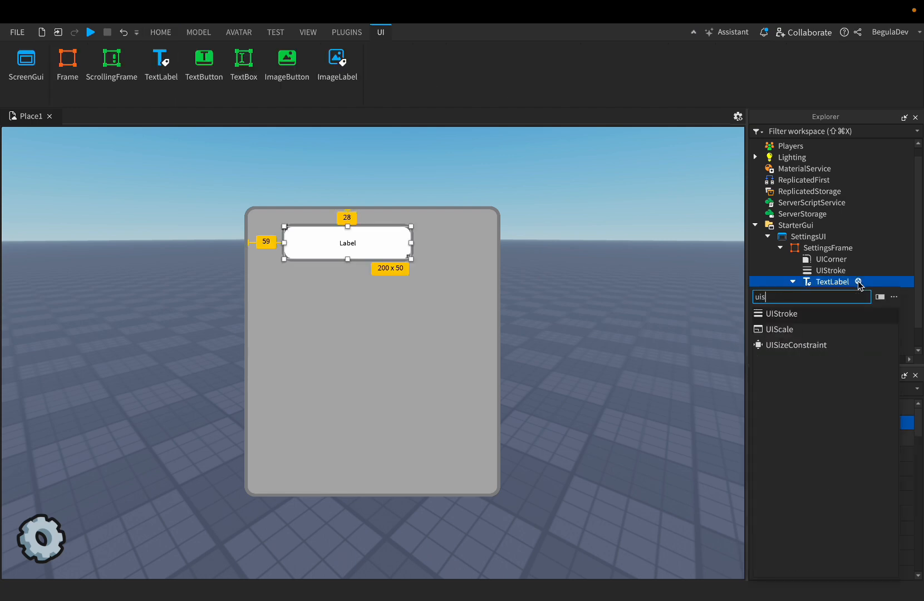
click(812, 313)
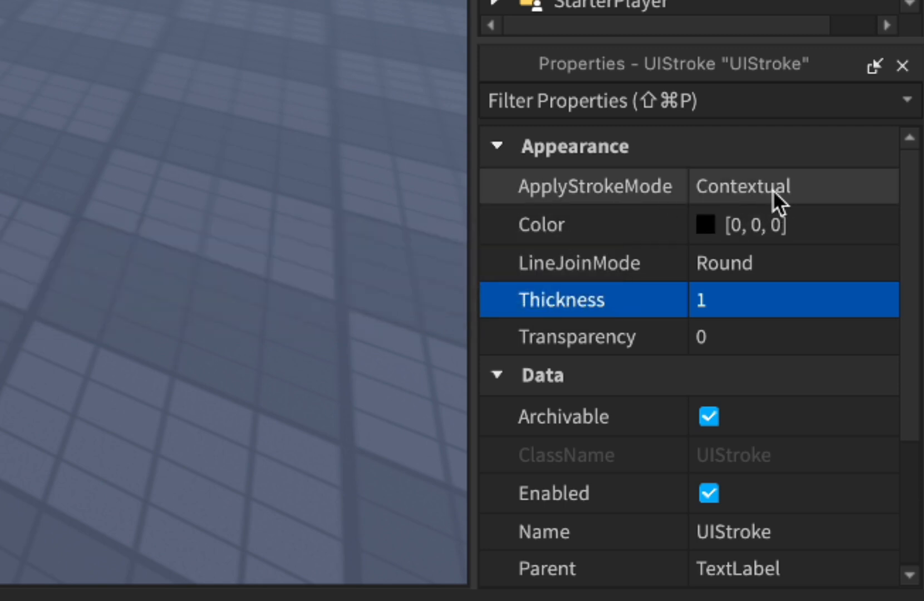
click(738, 300)
text(2)
key(Return)
- Change the TextLabel's text to "Settings"
click(676, 318)
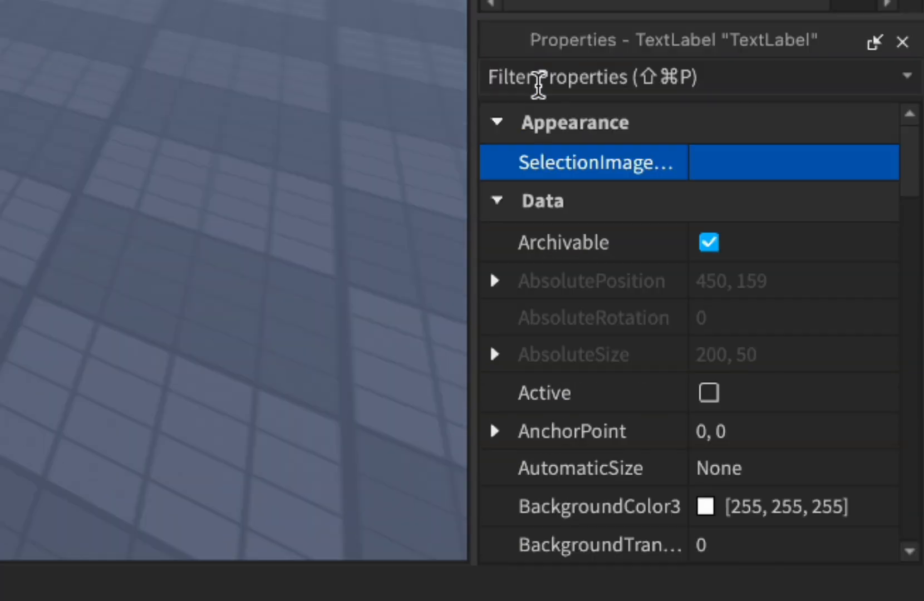
click(536, 595)
text(tex)
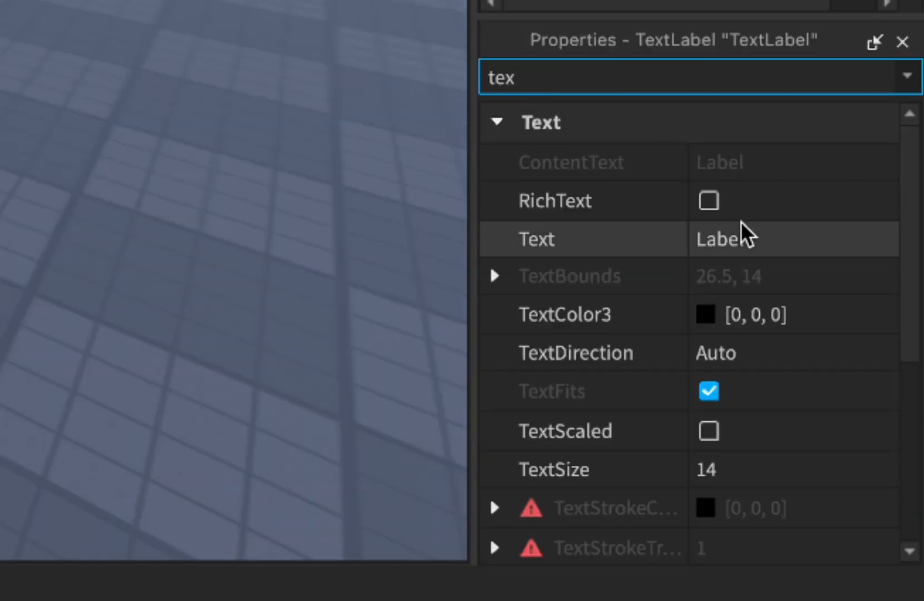
scroll(783, 289, down, 1)
click(759, 225)
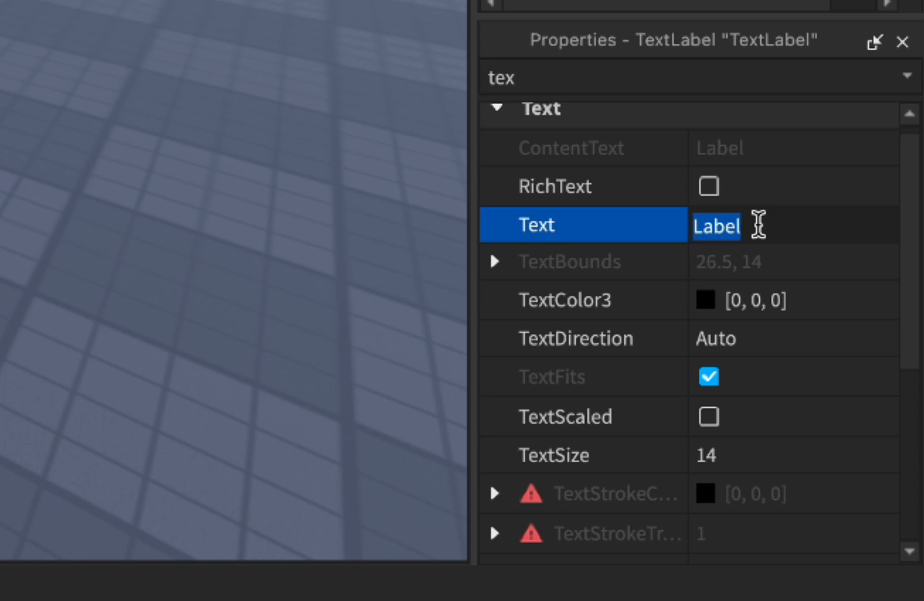
text(Settings)
key(Return)
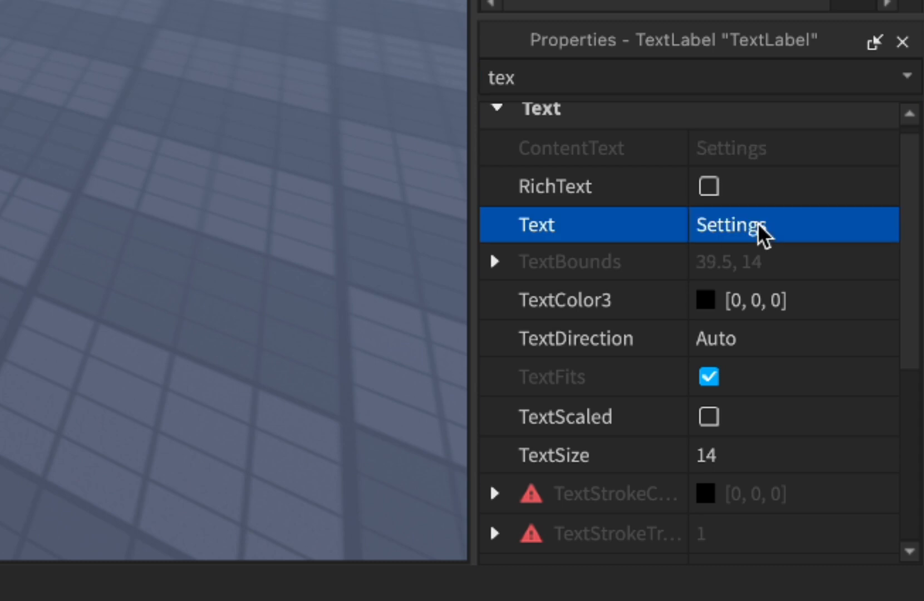
- Turn on TextScaled for the TextLabel and set its text color to white (255, 255, 255)
scroll(762, 337, down, 2)
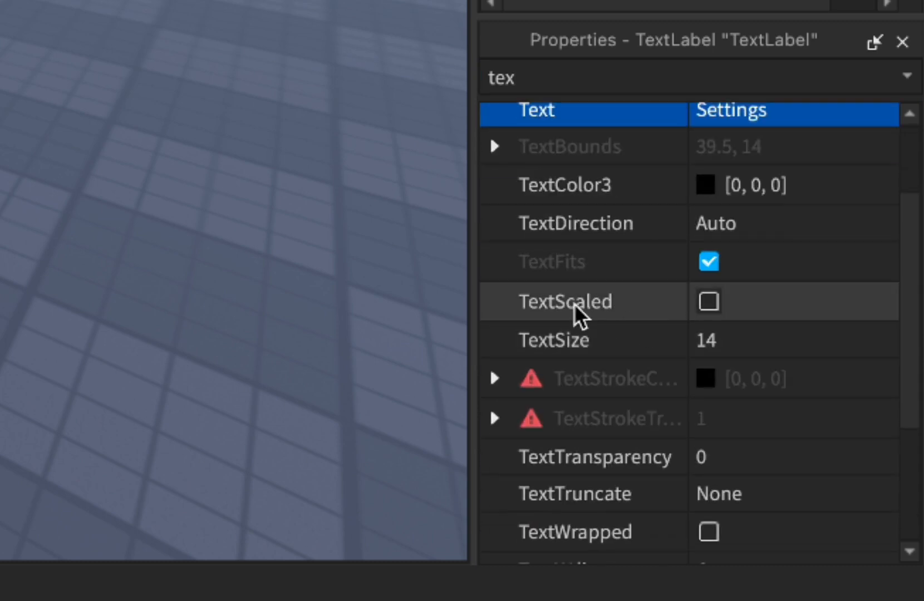
click(722, 313)
scroll(724, 315, up, 1)
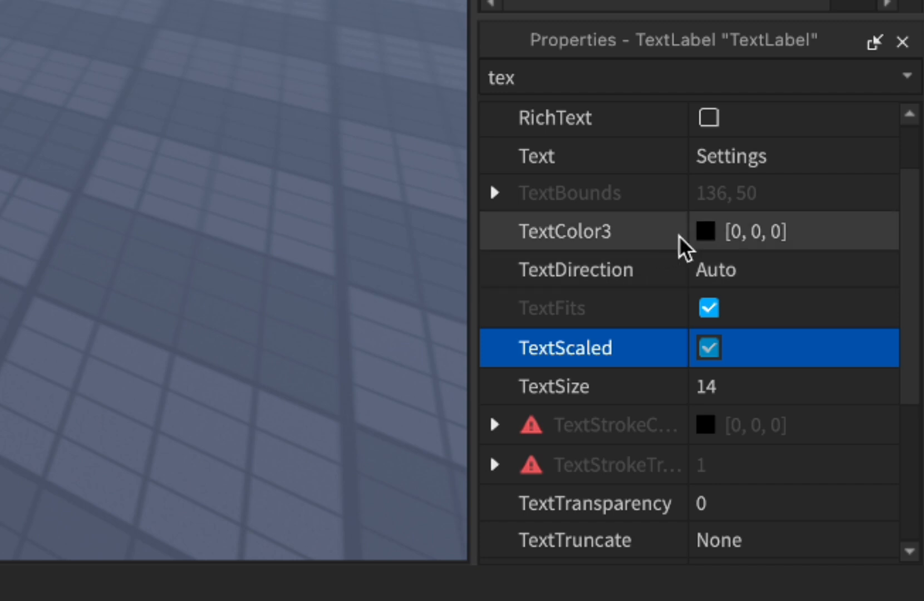
click(697, 234)
drag(438, 281, 184, 286)
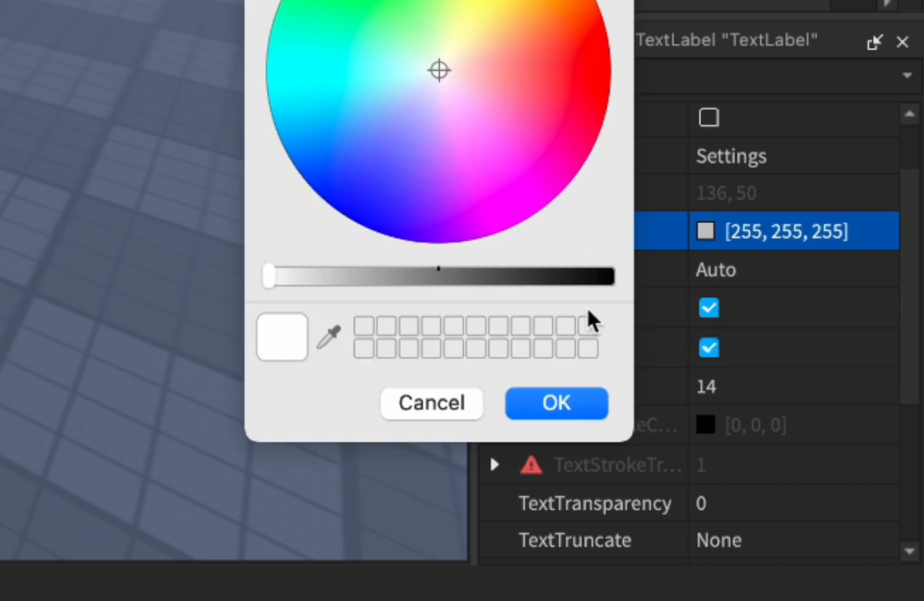
click(554, 402)
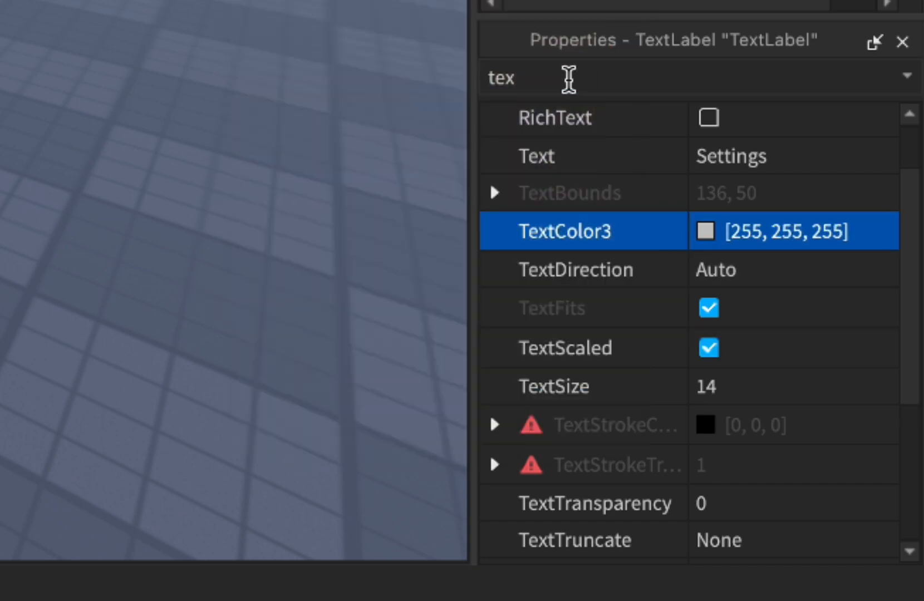
- Change the TextLabel's FontFace to a bold, rounded typeface
double_click(585, 80)
text(fon)
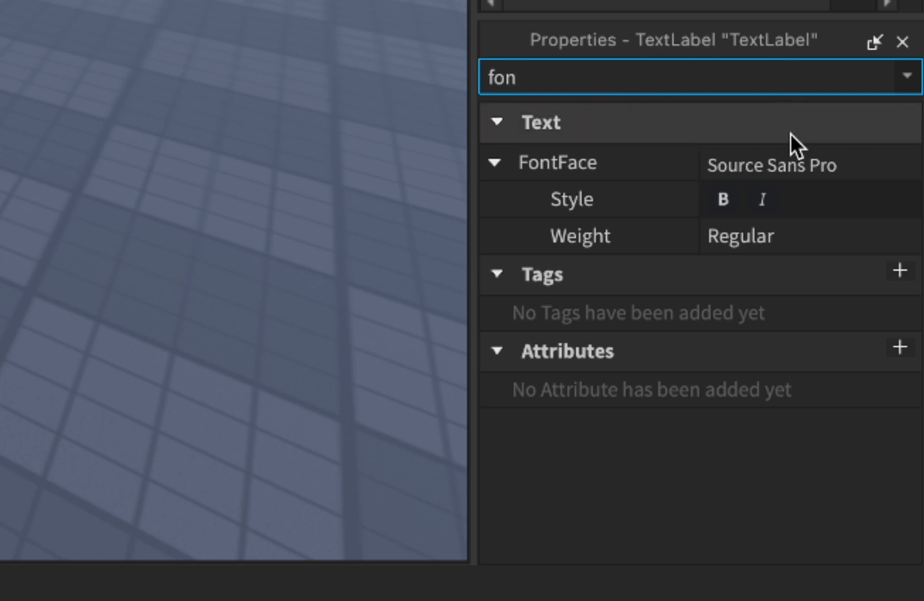
click(796, 154)
click(796, 154)
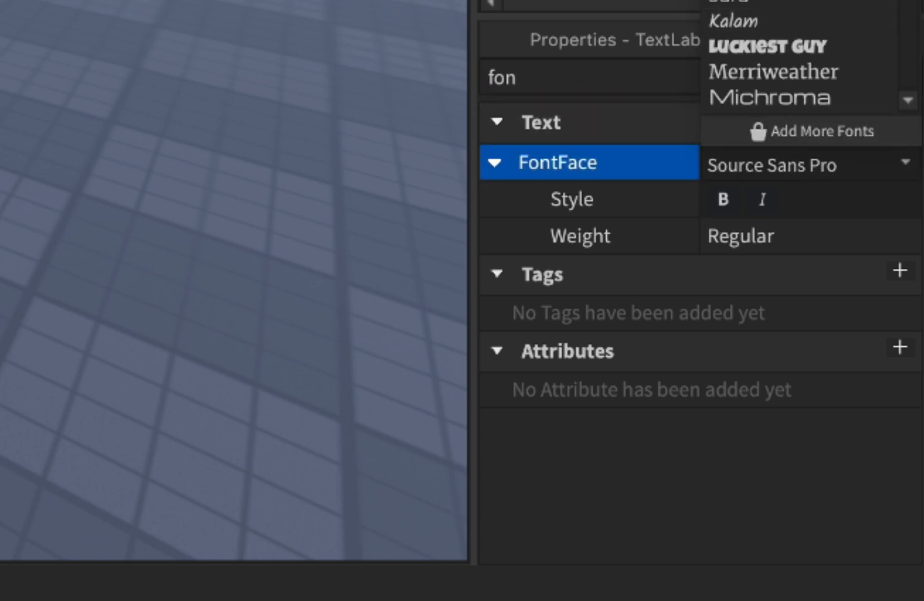
click(746, 1)
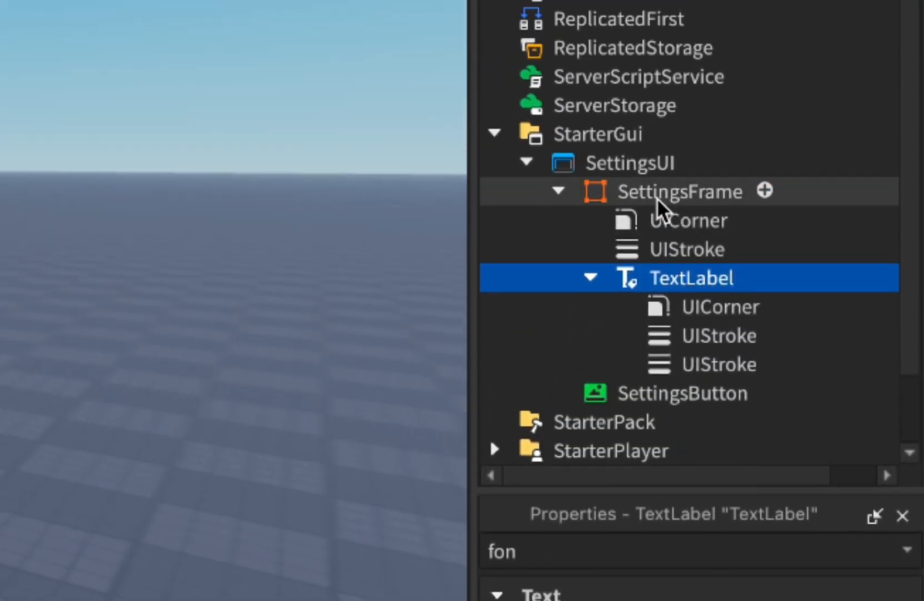
- Copy SettingsFrame's background color 173, 174, 174 and apply it as the TextLabel's background color
click(659, 192)
double_click(544, 593)
key(BackSpace)
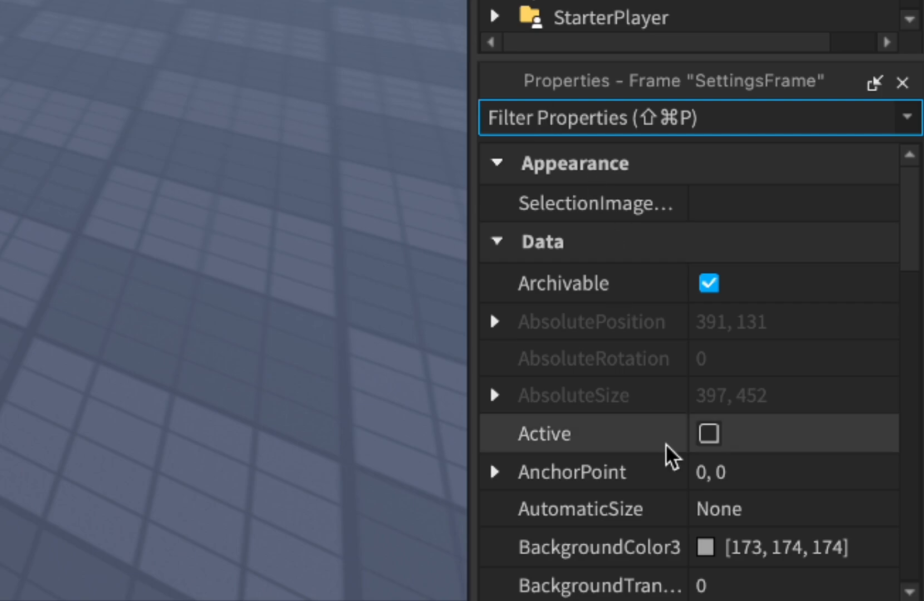
scroll(666, 445, down, 3)
click(791, 383)
key(super+c)
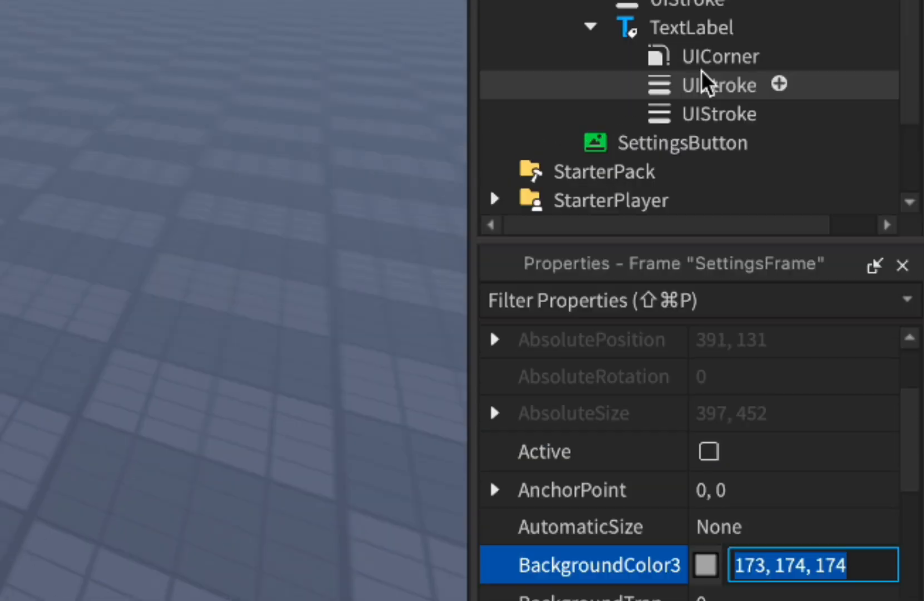
click(689, 27)
click(795, 396)
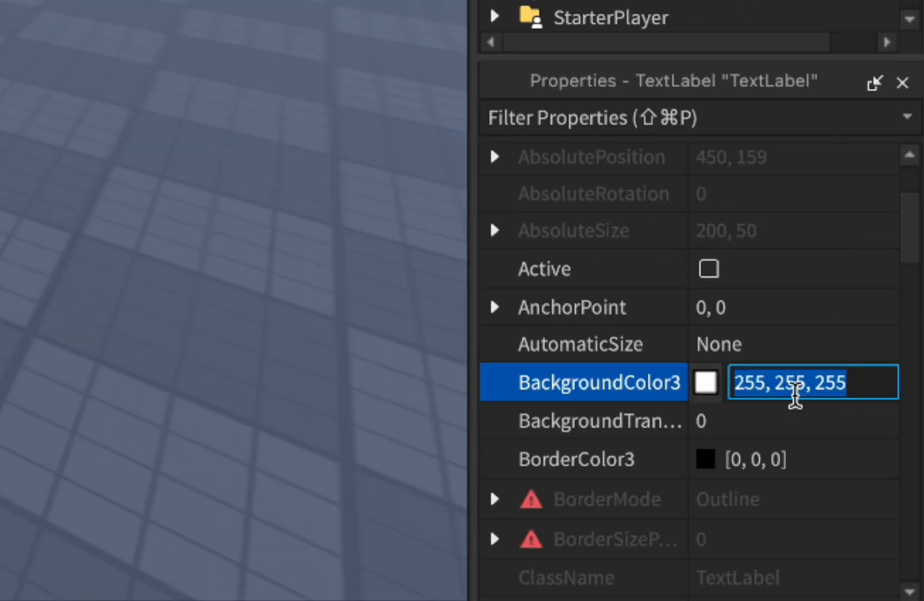
key(super+v)
key(Return)
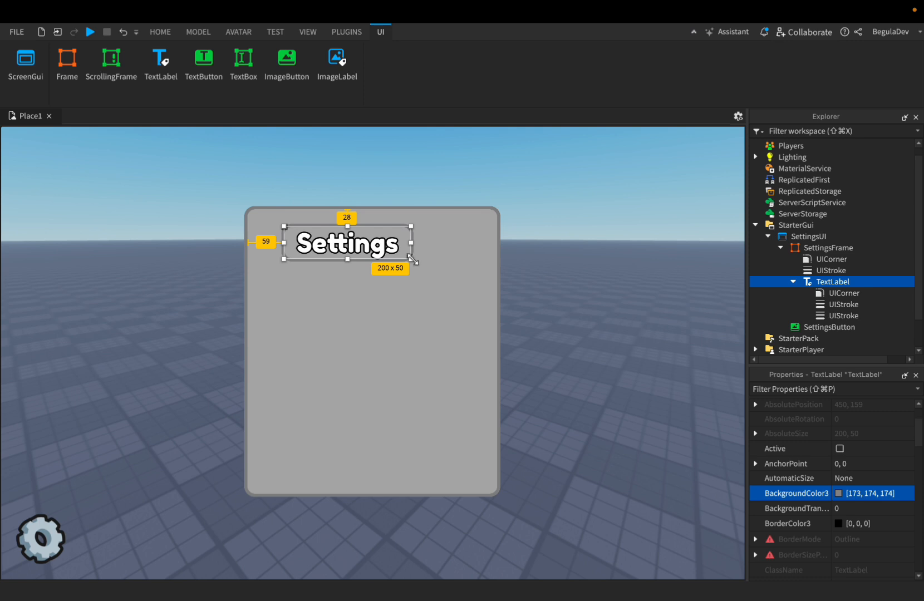
- Enlarge the TextLabel to about 220 x 55 px and center it across SettingsFrame's top edge, about 88 px from the frame's right edge
drag(413, 259, 431, 211)
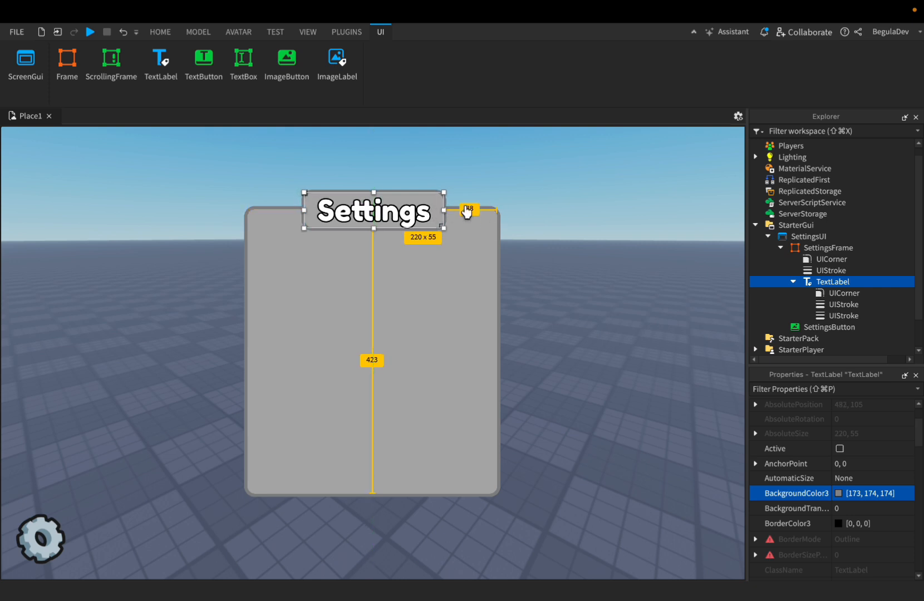
click(793, 282)
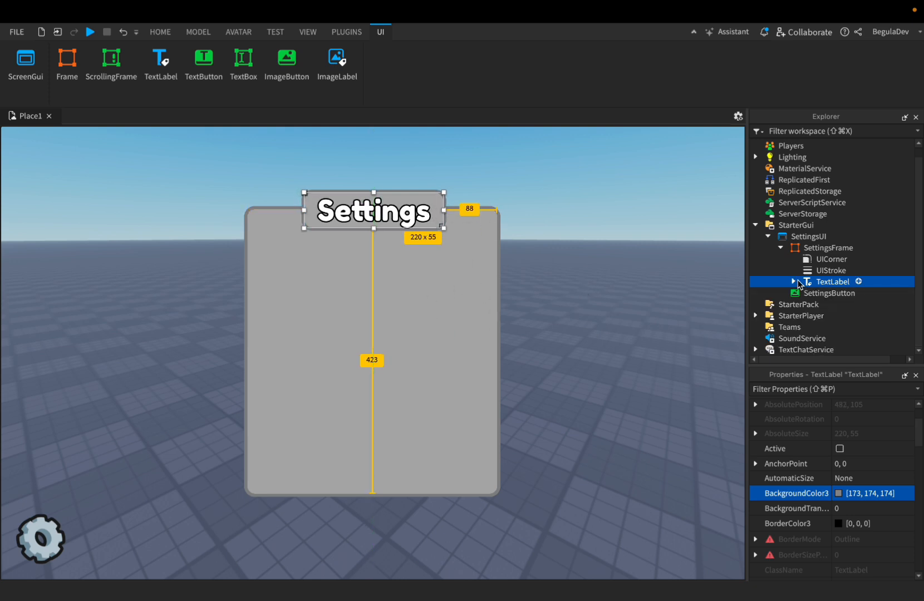
- Add a TextButton to SettingsFrame and move it about 21 px from the frame's left edge and 24 px from its top
click(803, 251)
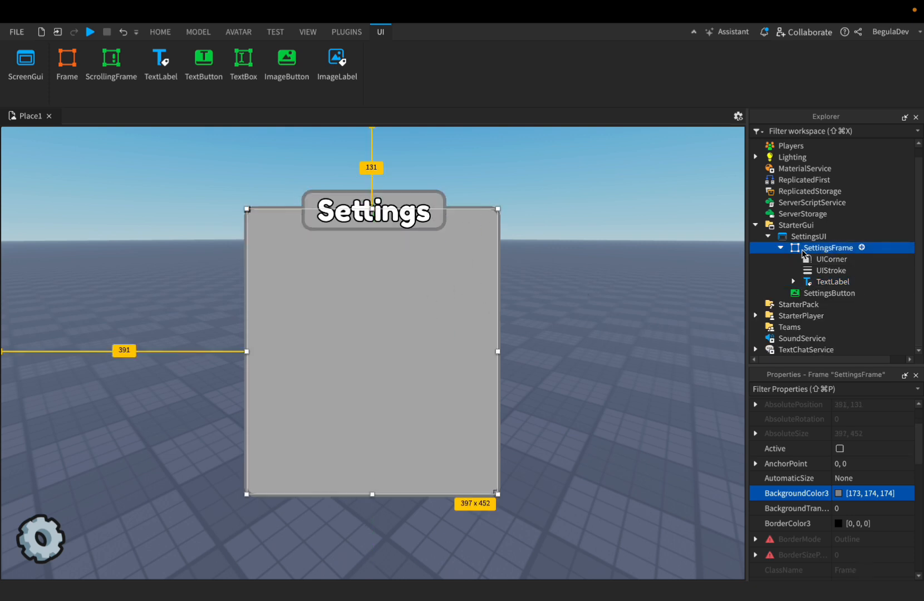
click(862, 248)
text(tex)
click(813, 279)
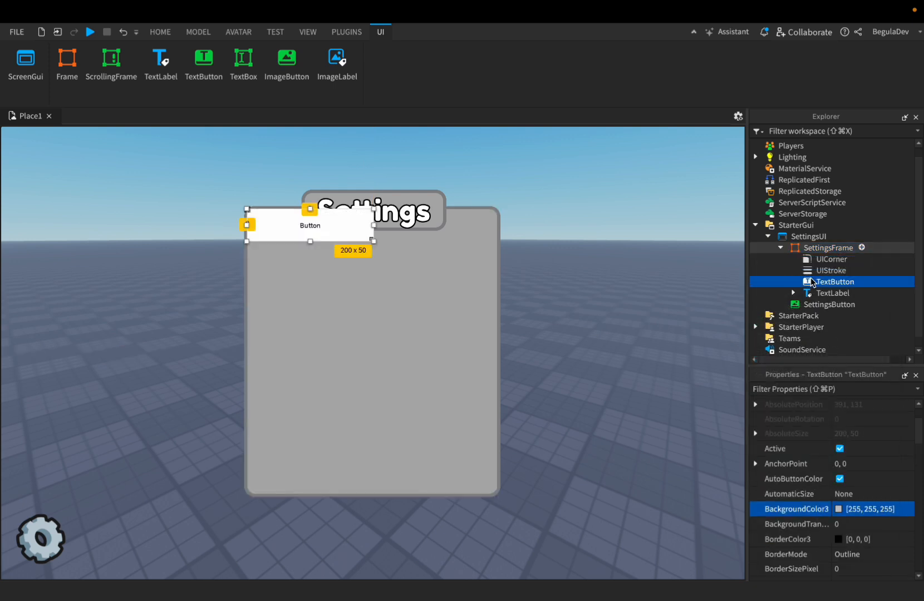
drag(359, 228, 375, 244)
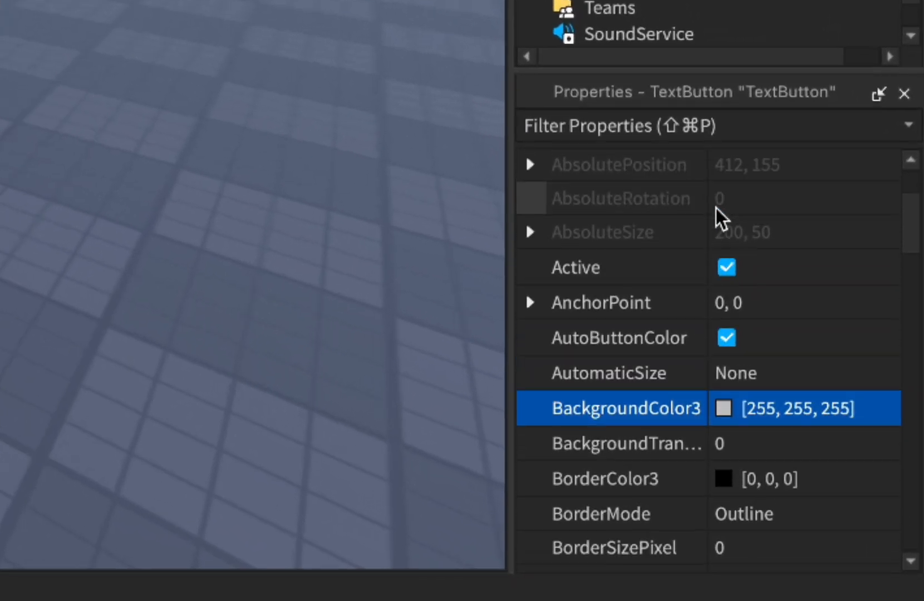
- Set the TextButton's size to {0, 70},{0, 70} and move it about 115 px below the frame's top and 133 px from its right edge
scroll(736, 243, up, 2)
scroll(779, 337, down, 8)
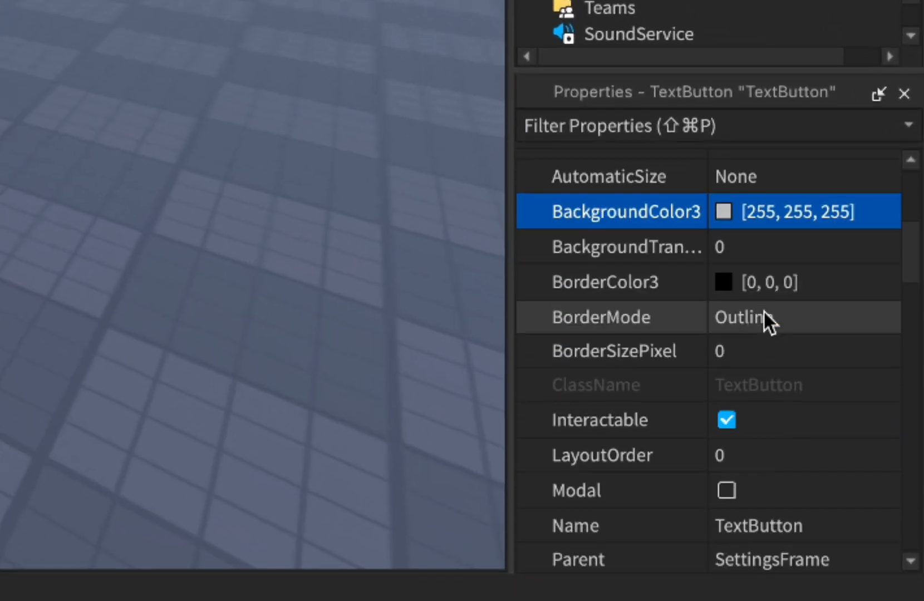
scroll(764, 311, down, 3)
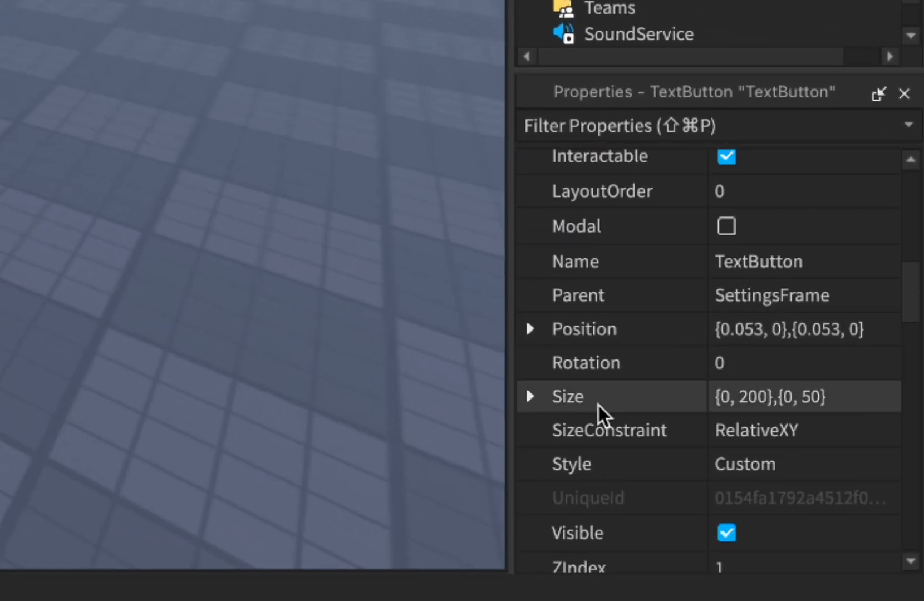
click(810, 406)
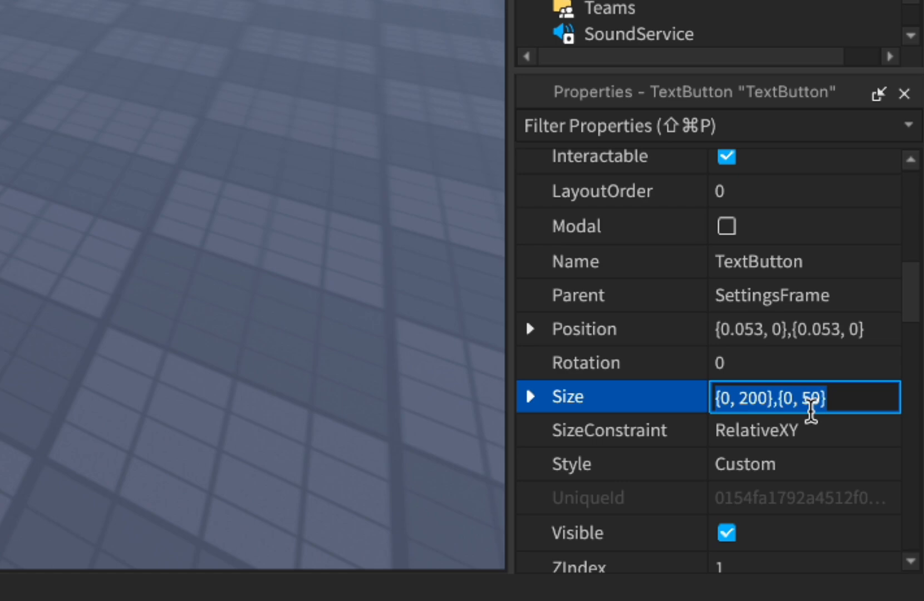
text(0)
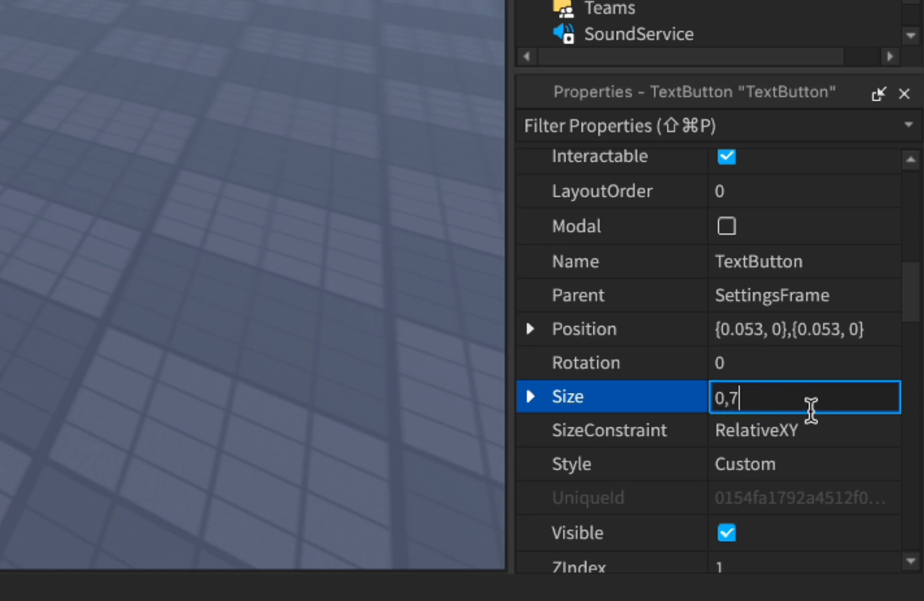
text(, 70},{0, 70)
key(Return)
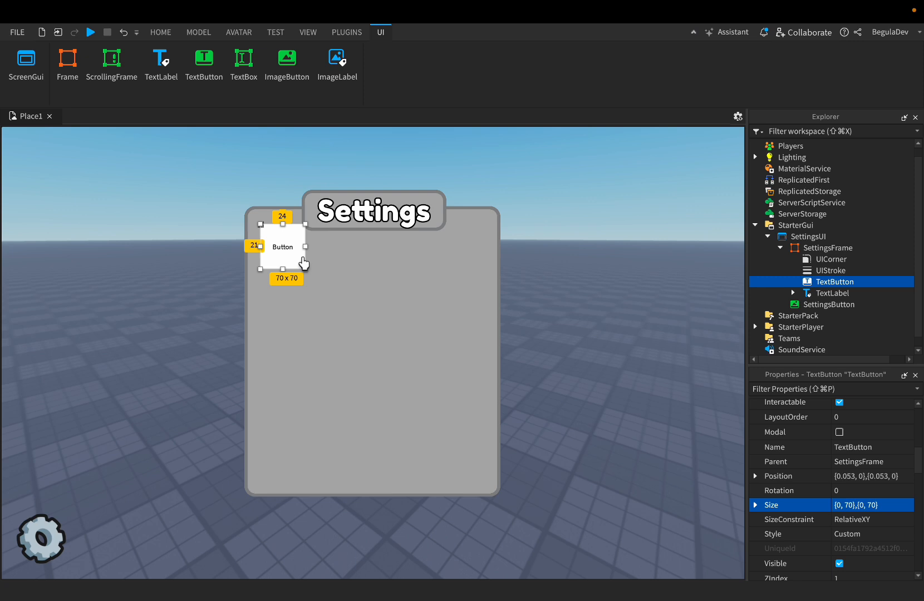
drag(287, 256, 397, 313)
- Set the TextButton's background color to red (255, 75, 75)
scroll(823, 464, up, 5)
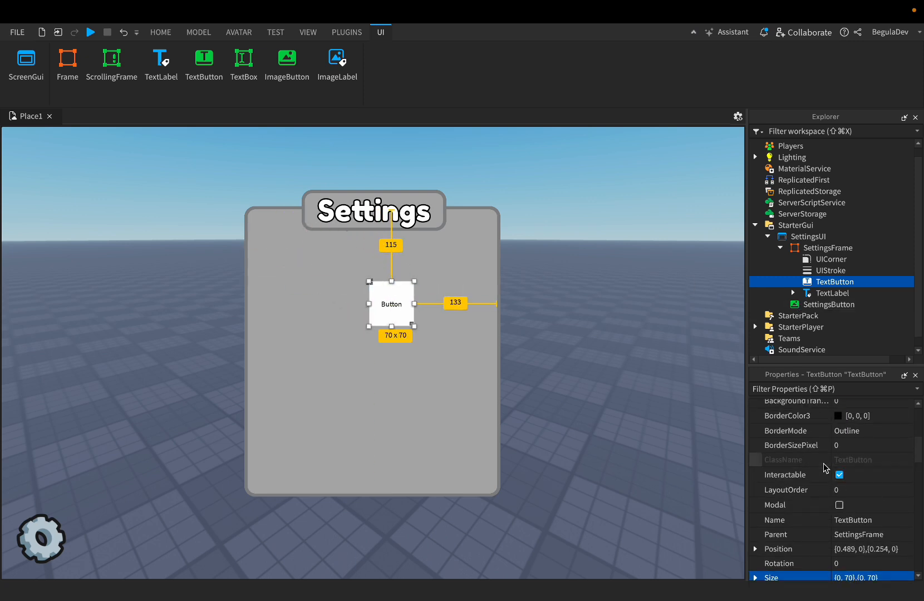
click(838, 478)
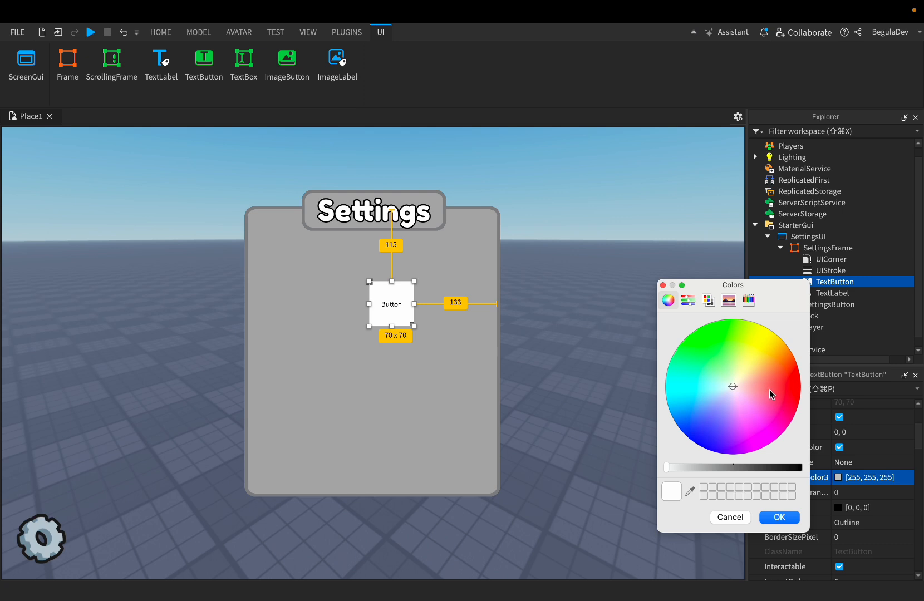
drag(769, 390, 781, 387)
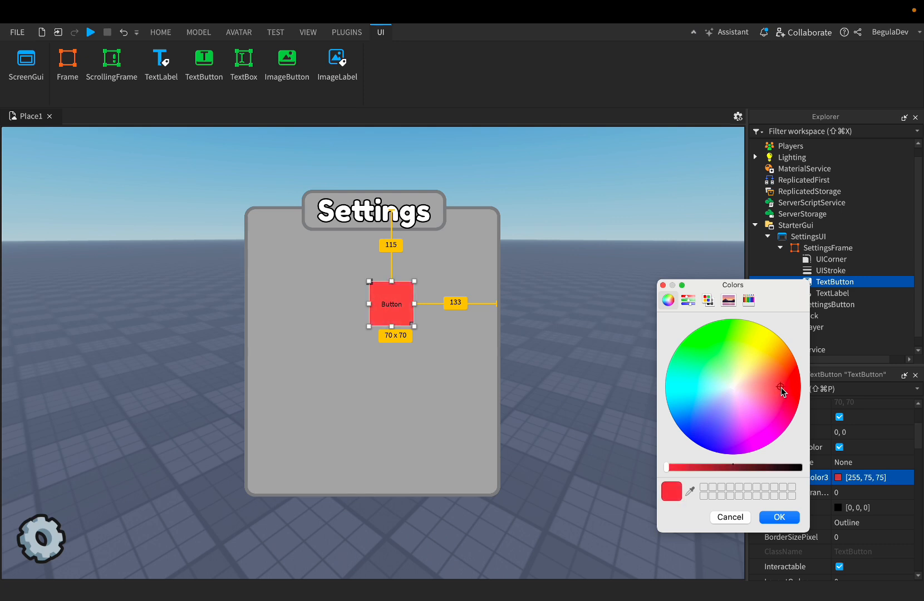
click(780, 517)
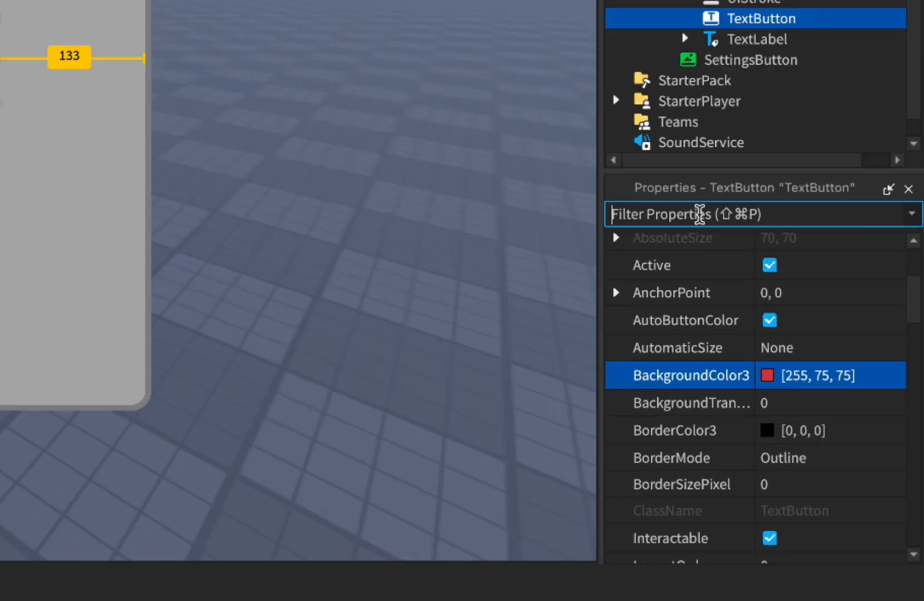
- Set the TextButton's text to "X"
click(802, 388)
text(tex)
scroll(758, 241, up, 3)
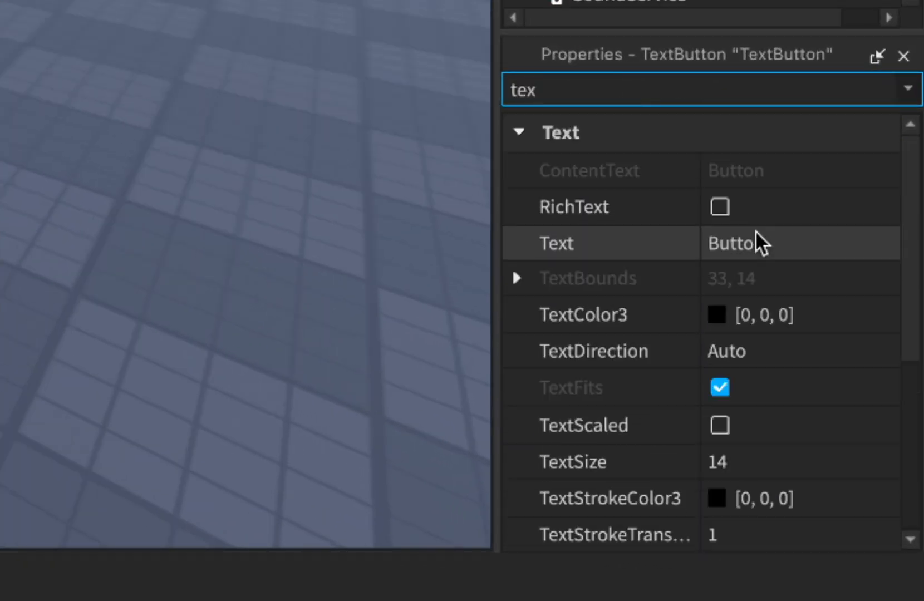
click(789, 244)
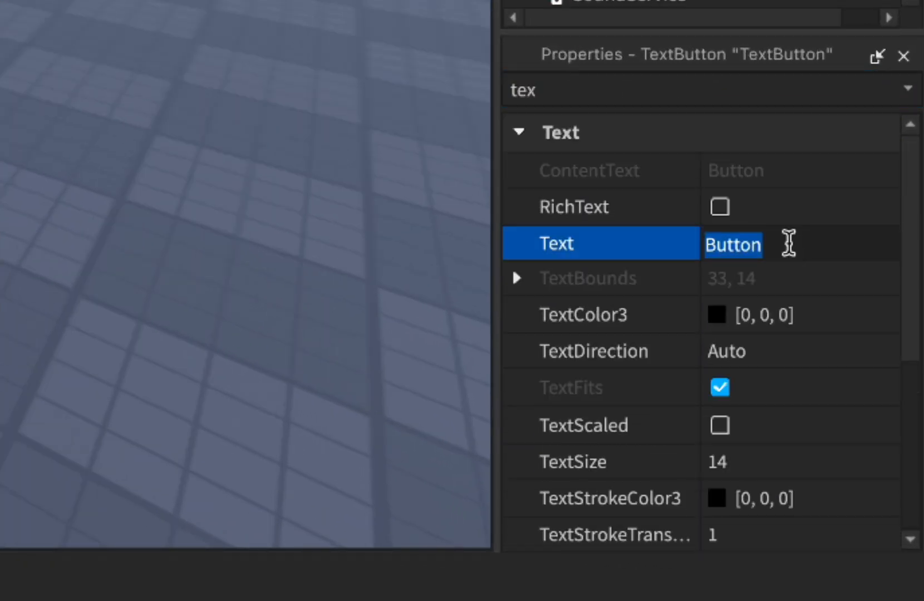
text(X)
key(Return)
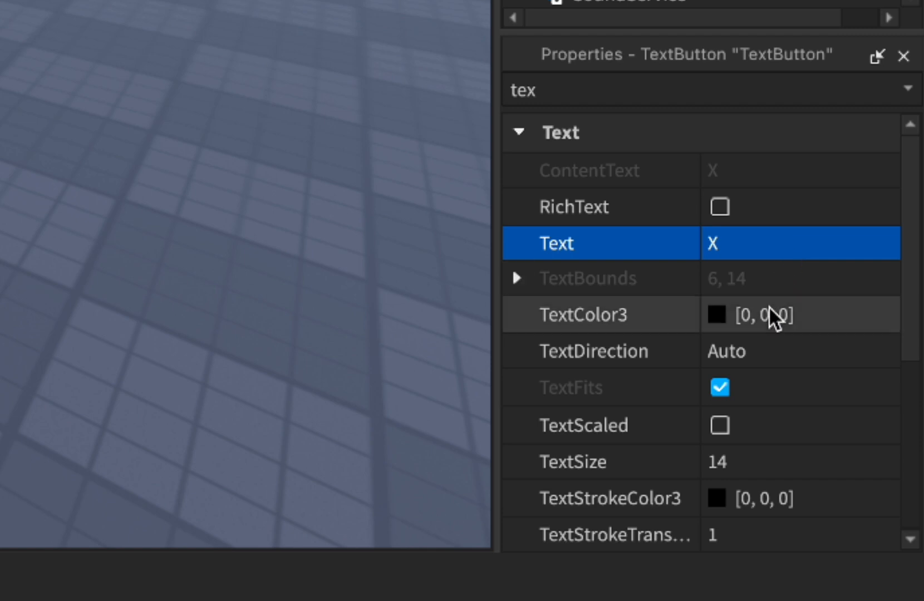
- Enable TextScaled on the TextButton and set its text color to white (255, 255, 255)
scroll(772, 315, down, 3)
click(753, 323)
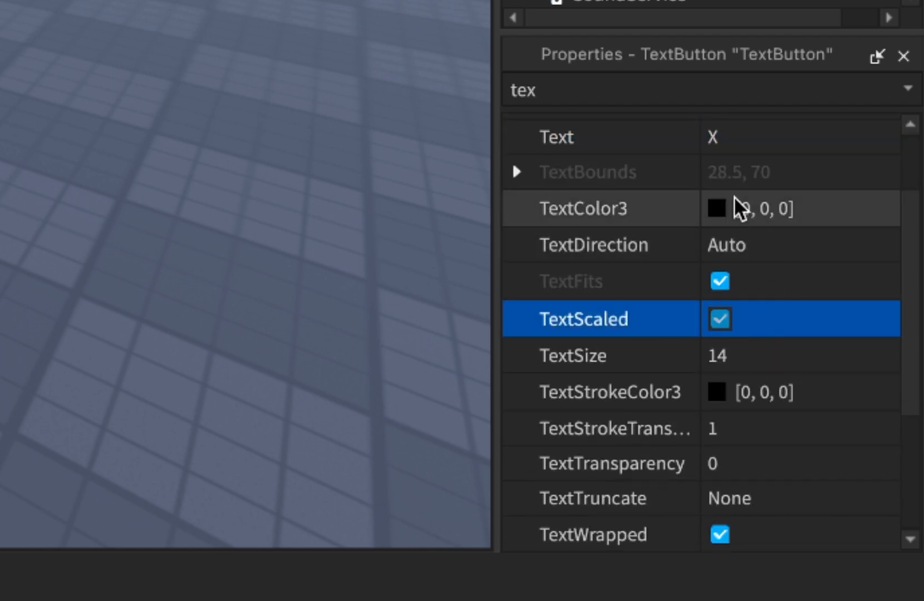
click(726, 209)
drag(506, 275, 303, 277)
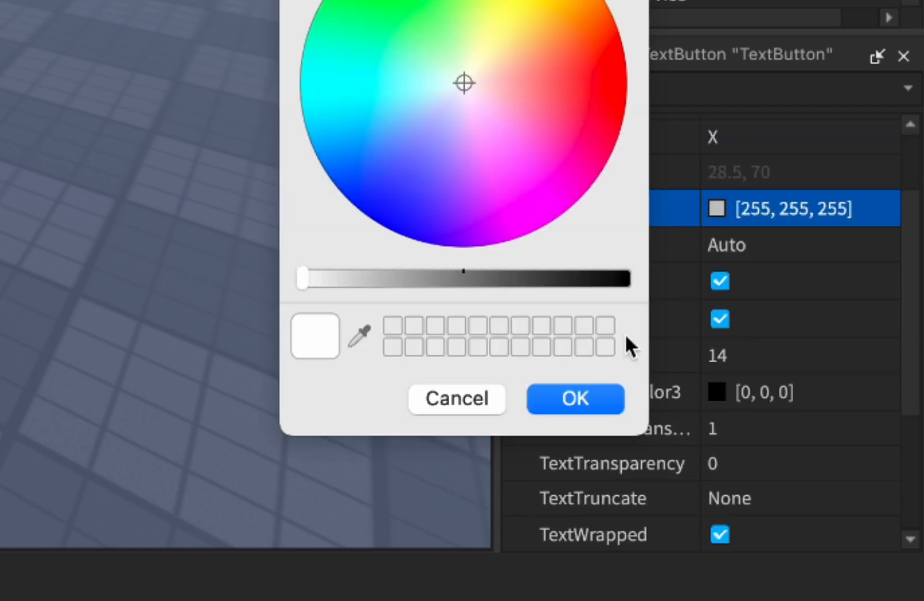
click(598, 399)
scroll(636, 150, up, 3)
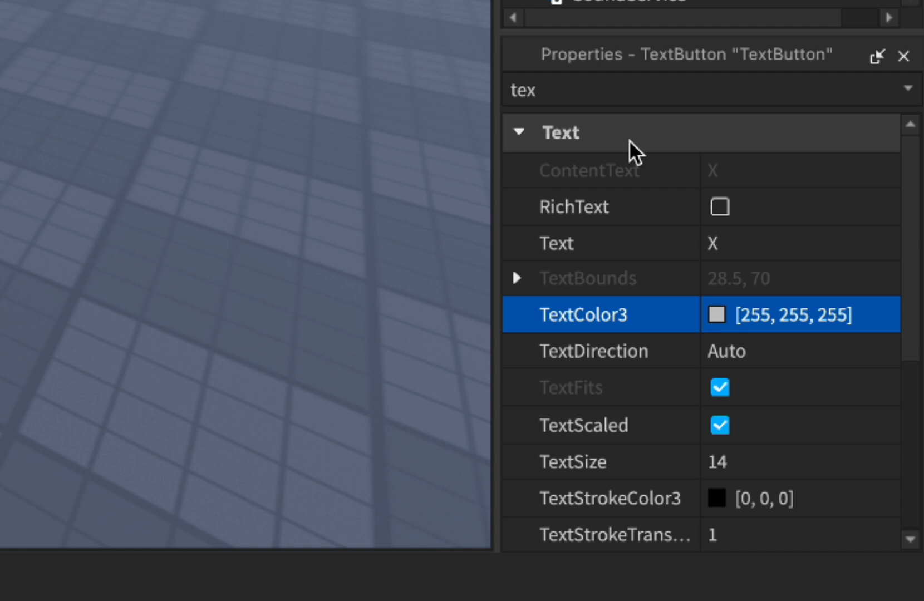
- Change the TextButton's font face to the rounded font used by the Settings title
click(599, 92)
text(f)
click(763, 241)
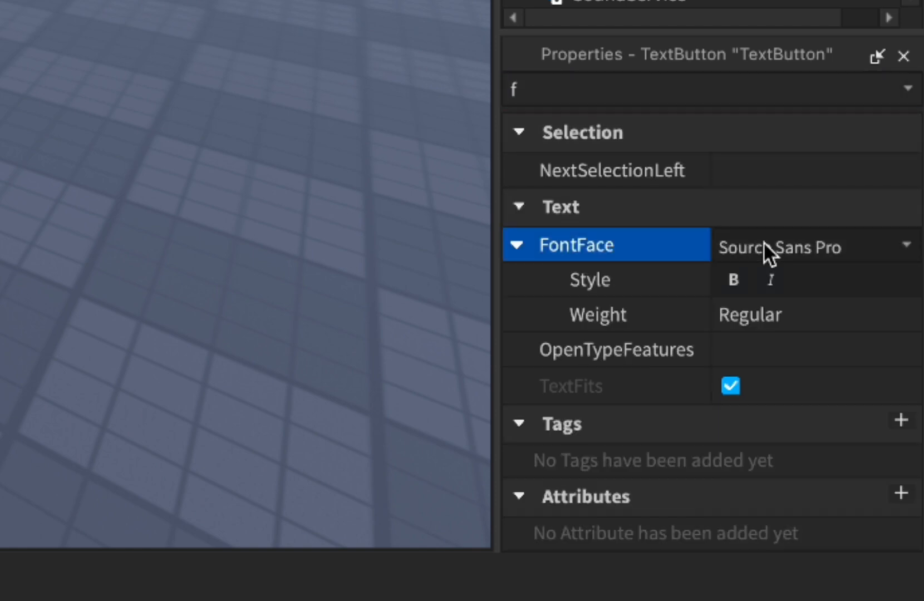
click(763, 241)
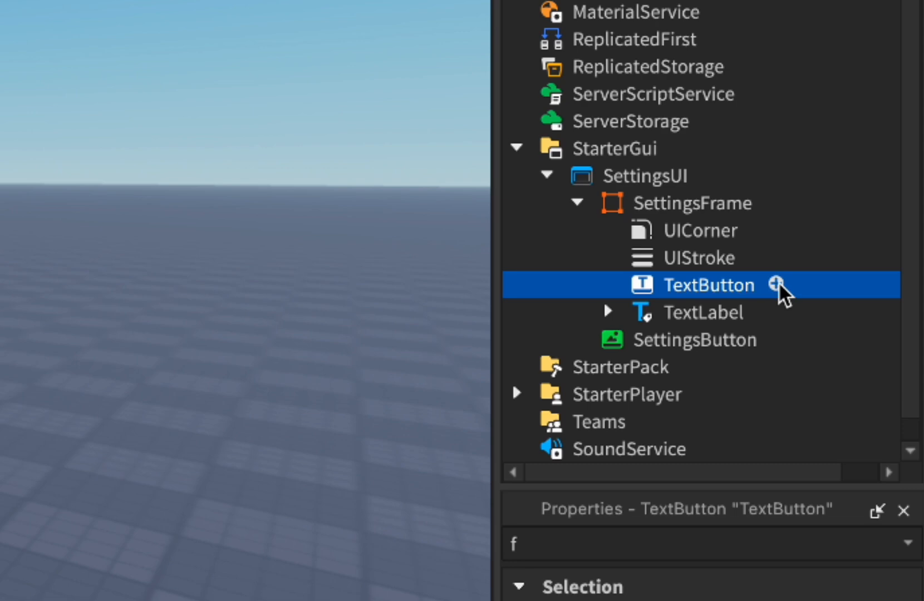
- Add a UIStroke to the TextButton and set its thickness to 3
click(777, 284)
text(uis)
click(550, 372)
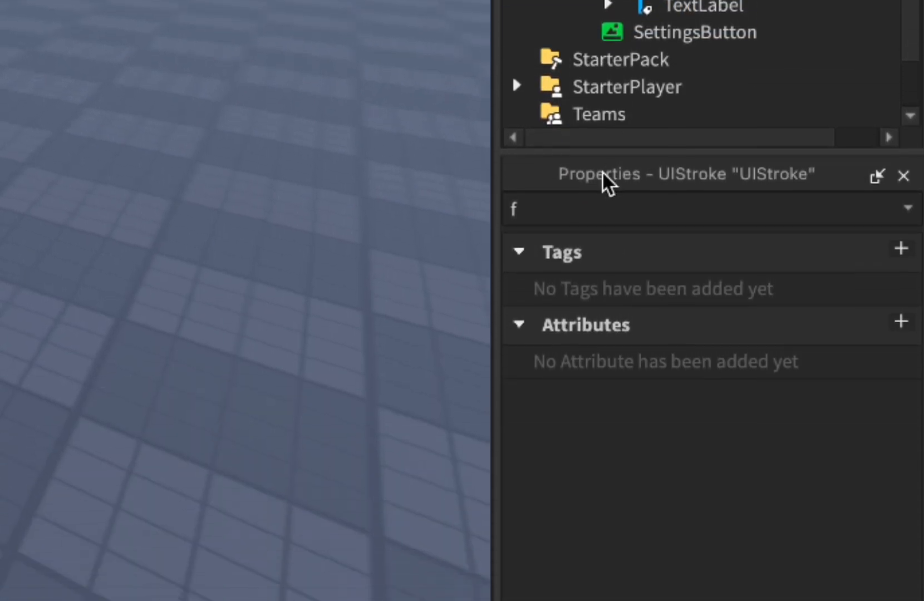
click(588, 395)
key(BackSpace)
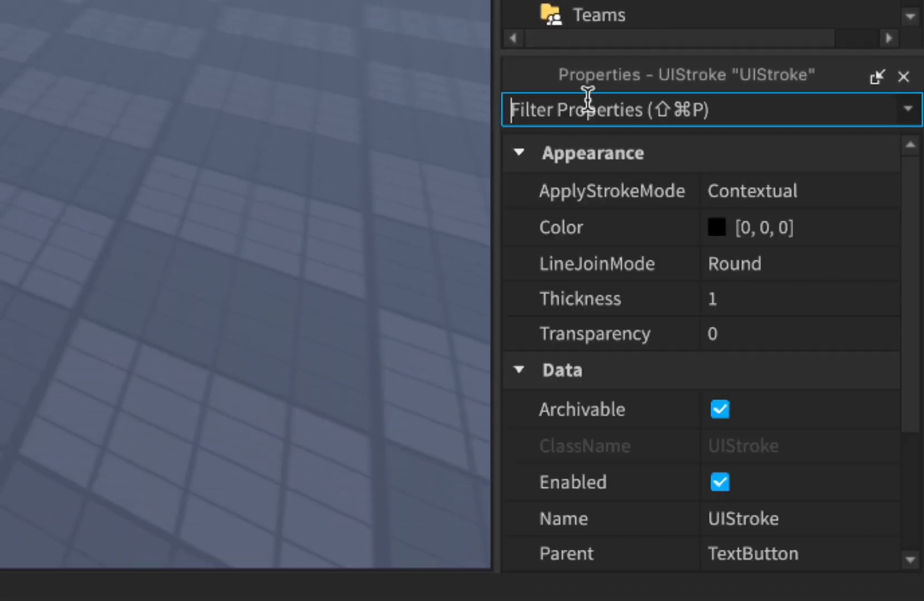
click(711, 309)
text(3)
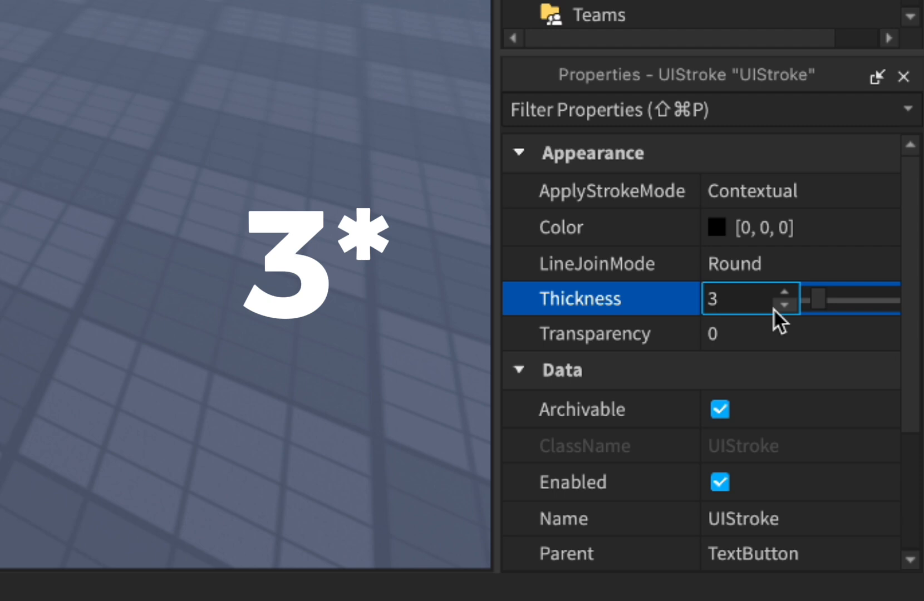
key(Return)
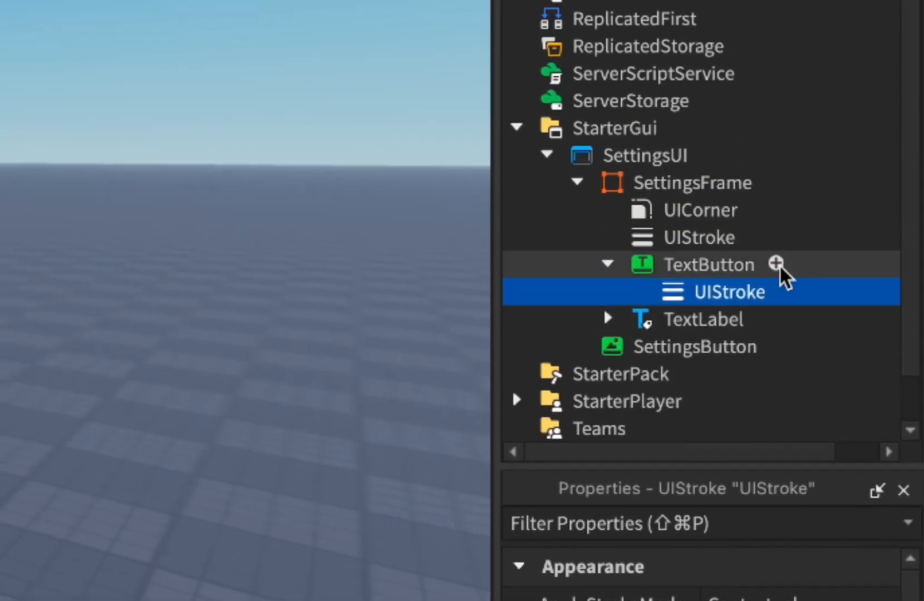
- Add a UICorner to the TextButton and set its CornerRadius to 0, 50
click(776, 263)
text(uic)
key(Return)
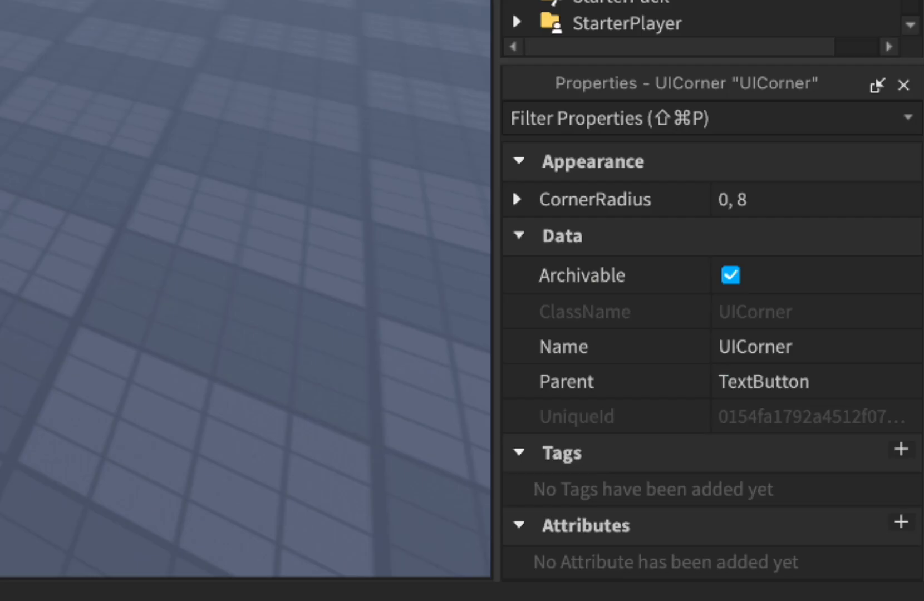
click(608, 345)
click(730, 373)
click(731, 292)
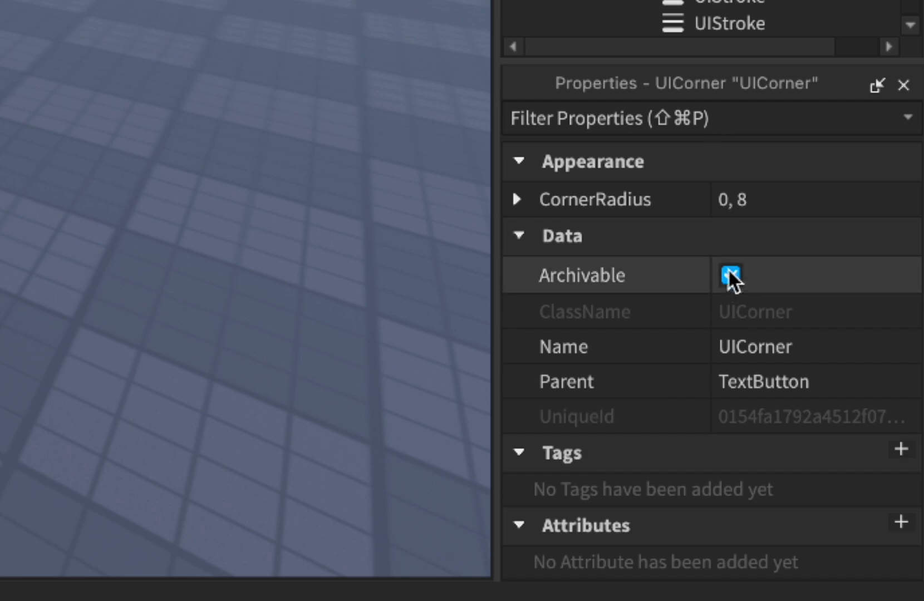
click(768, 207)
double_click(775, 203)
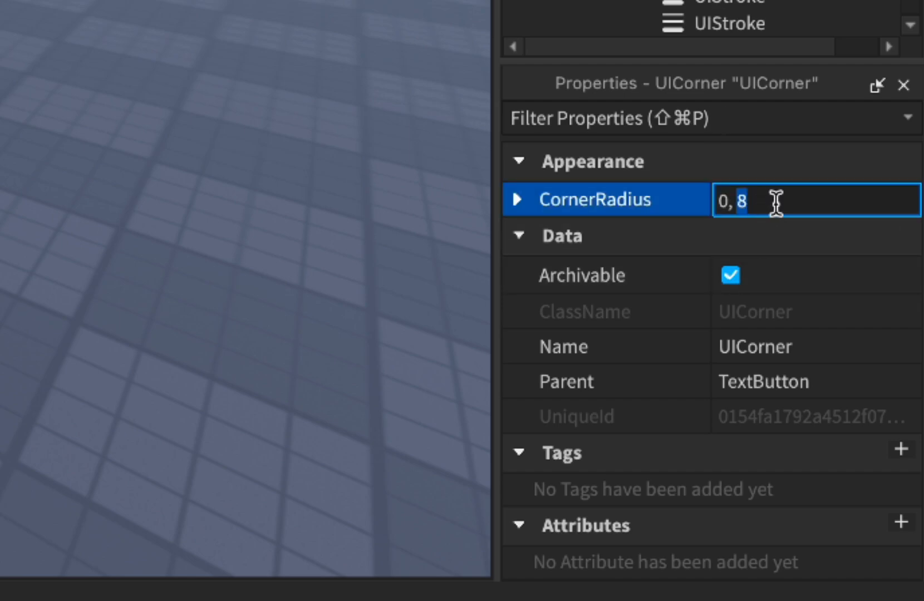
text(50)
key(Return)
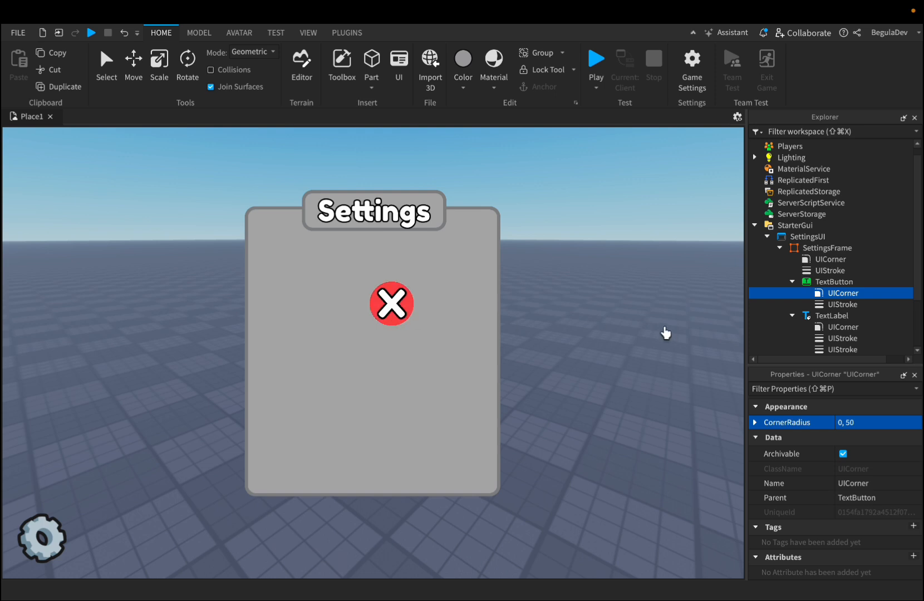
- Duplicate the TextButton's UIStroke and set the copy's ApplyStrokeMode to Border
click(844, 305)
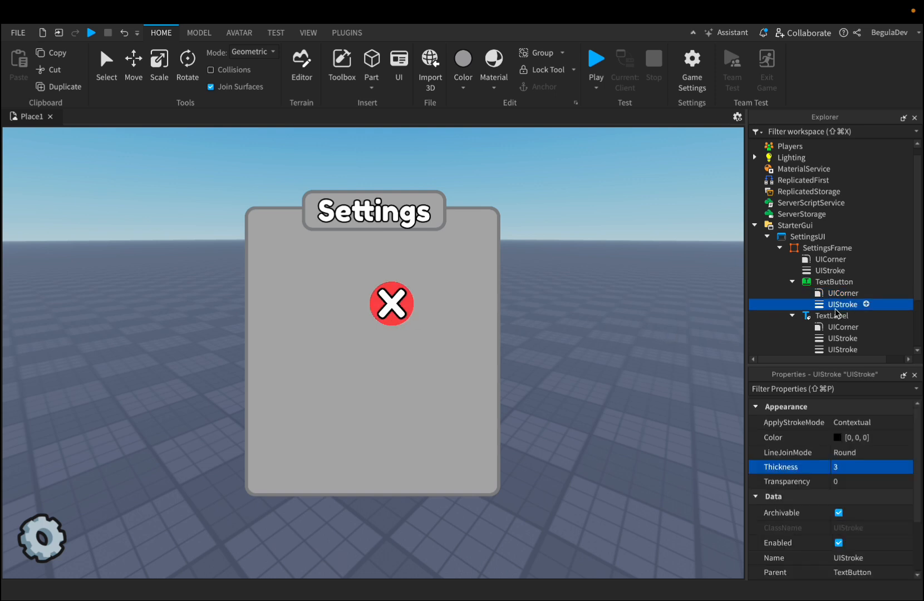
key(super+d)
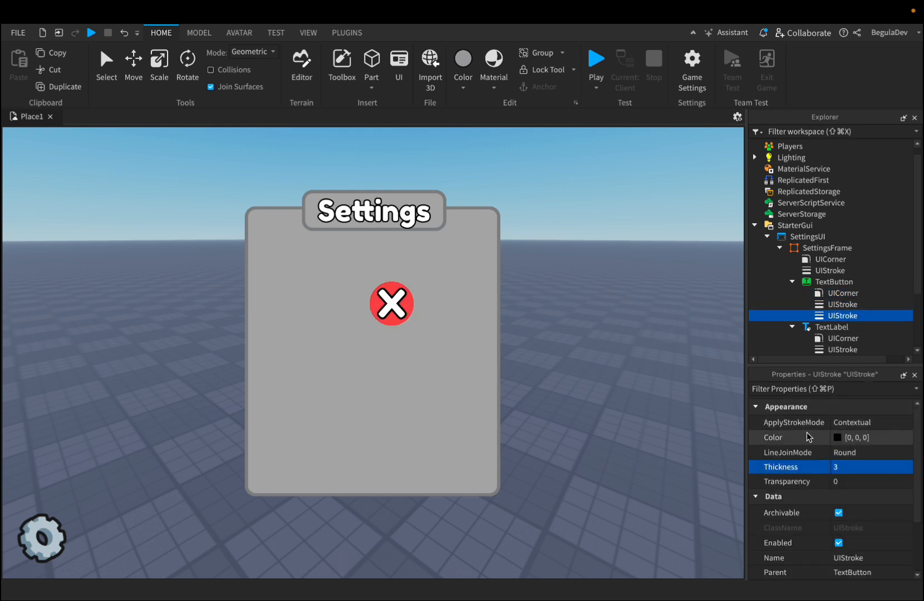
click(857, 426)
click(857, 427)
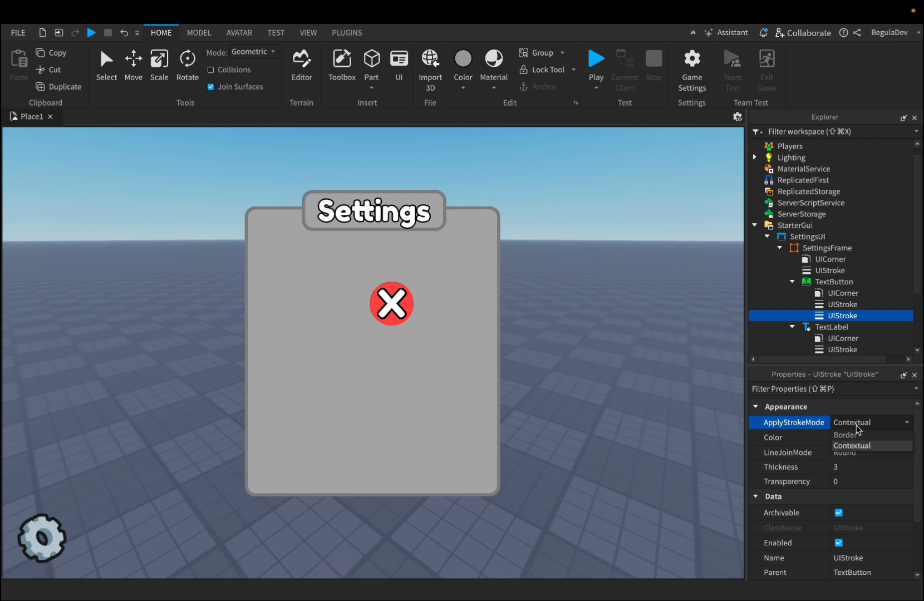
click(847, 437)
- Copy the TextButton's background color (255, 75, 75) into the color of its Border-mode UIStroke
click(834, 282)
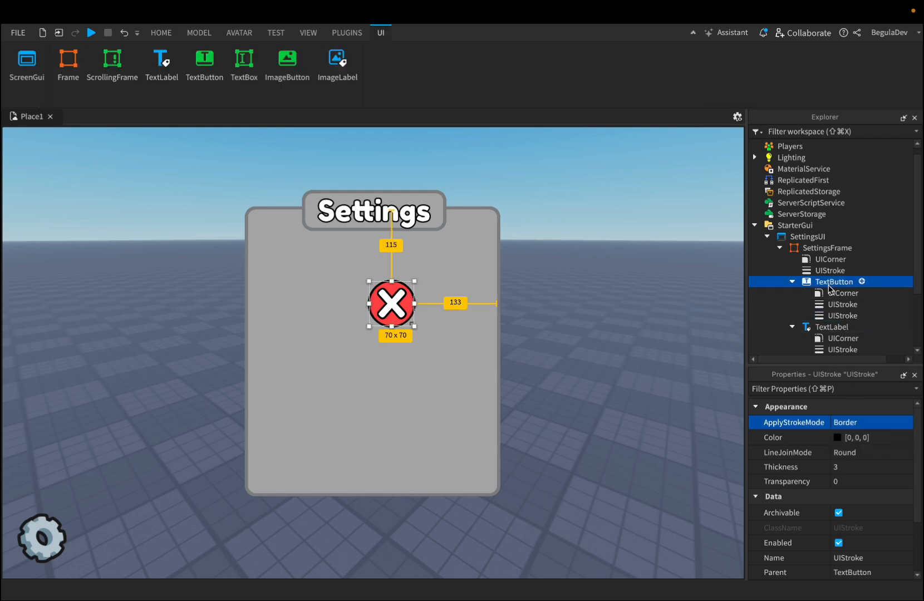
scroll(851, 462, down, 2)
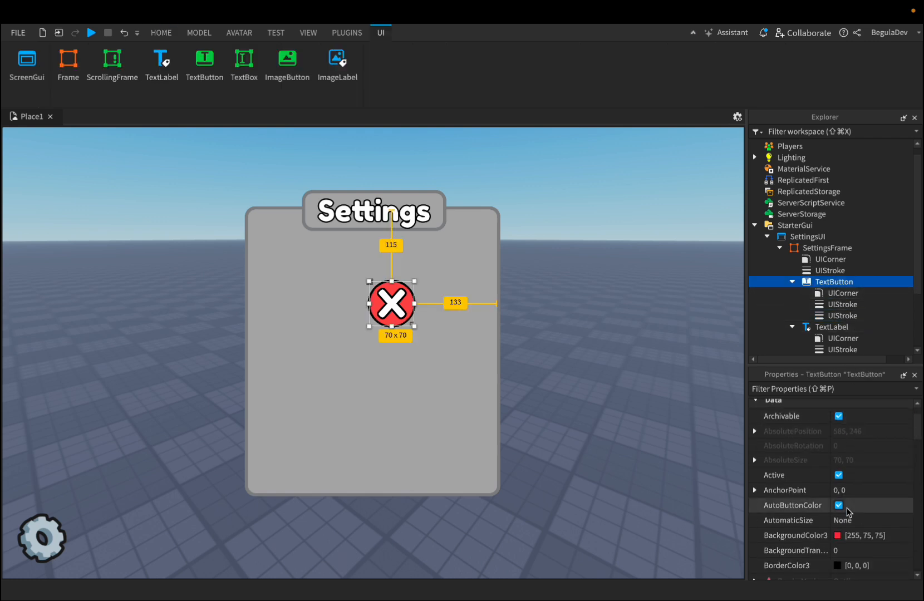
click(861, 536)
key(ctrl+c)
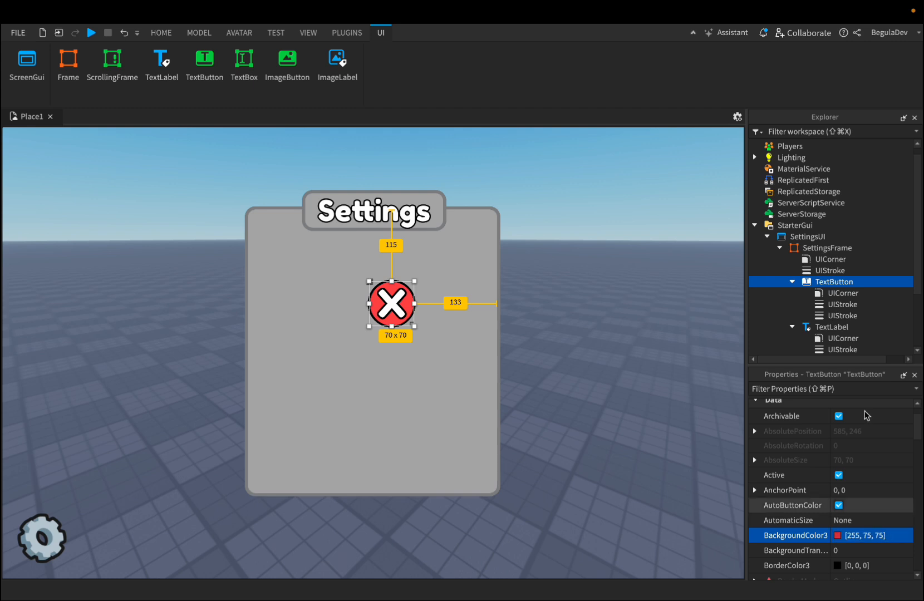
click(842, 304)
scroll(851, 445, up, 1)
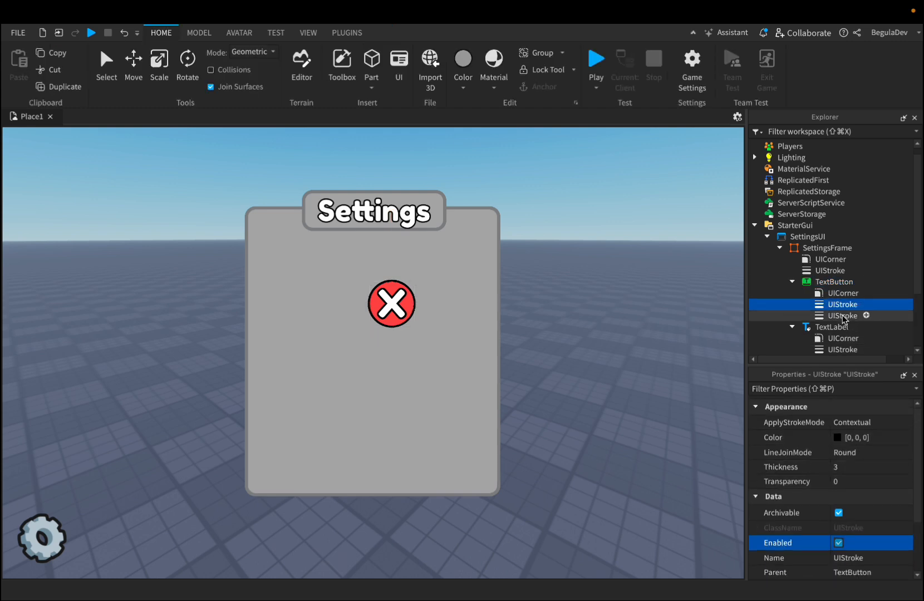
click(865, 315)
click(869, 437)
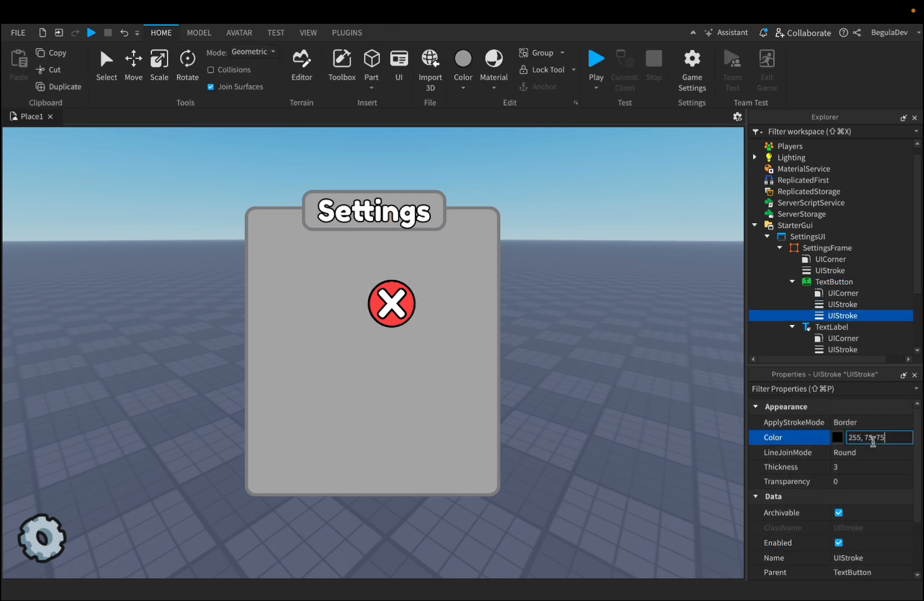
key(ctrl+v)
key(Return)
- Set the Border-mode UIStroke's thickness to 5 and darken its color to 193, 89, 81
click(850, 467)
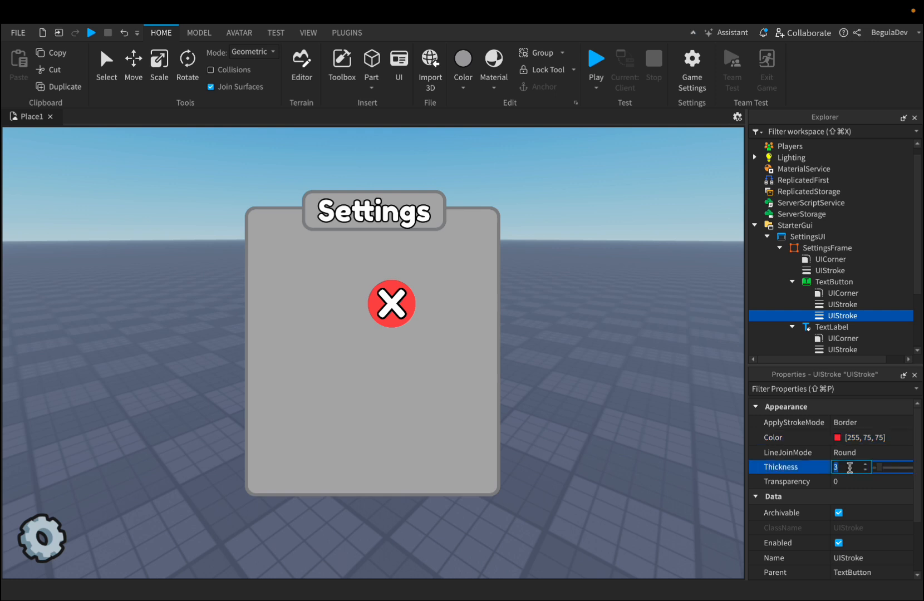
text(5)
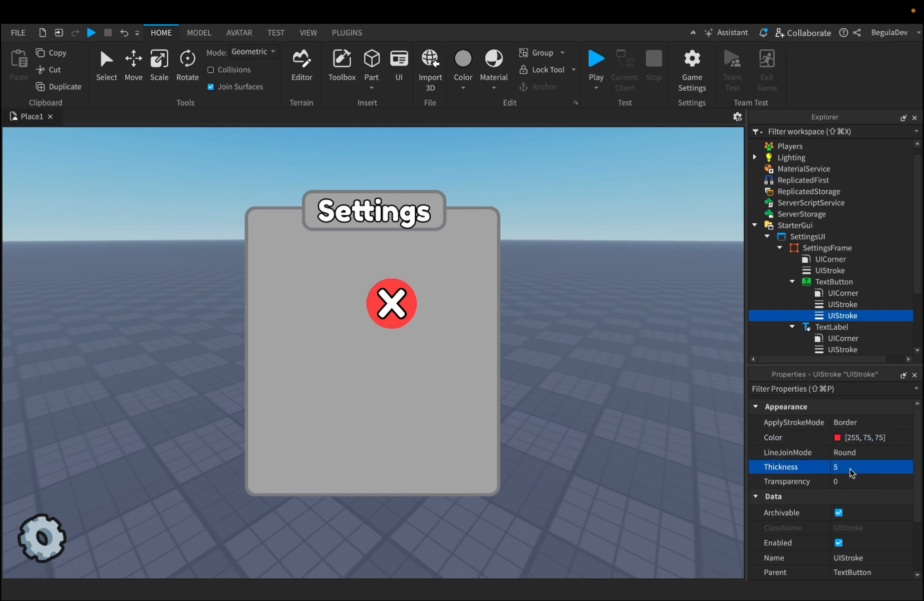
click(839, 438)
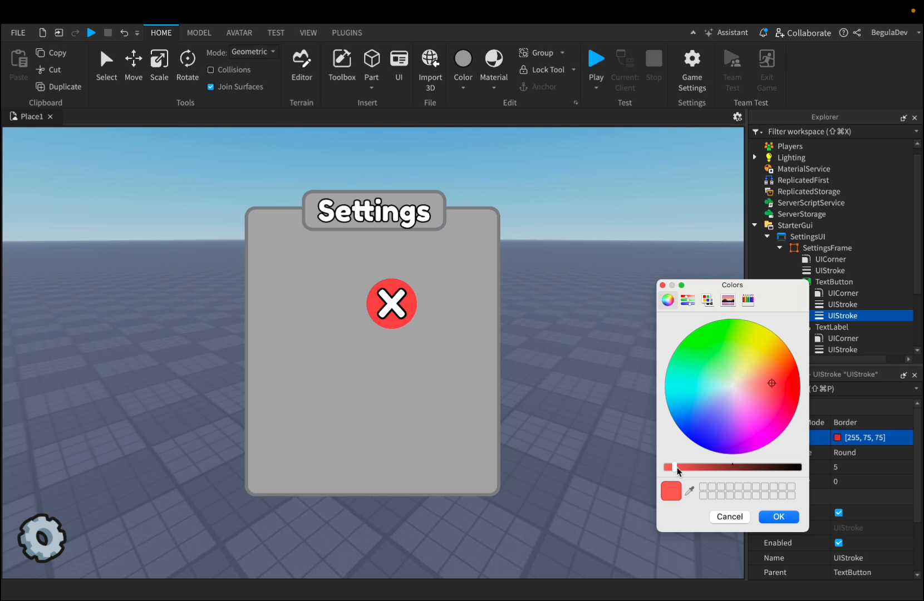
drag(678, 470, 702, 468)
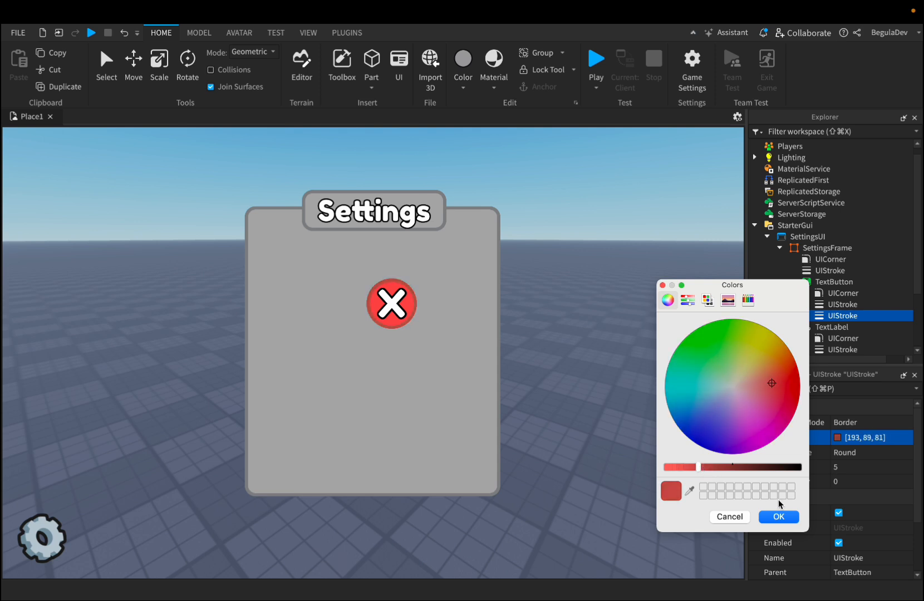
click(779, 516)
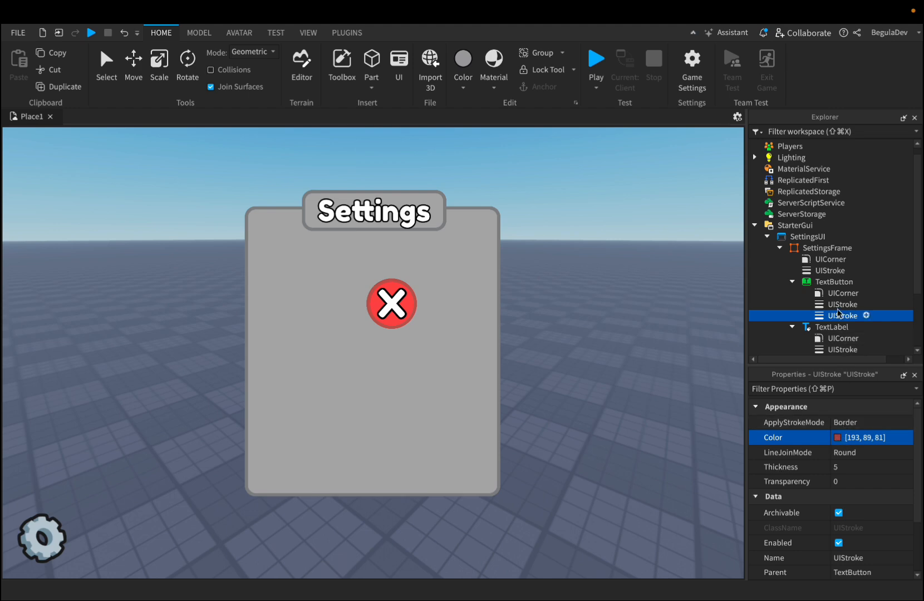
- Rename the TextButton in SettingsFrame as CloseButton
click(831, 282)
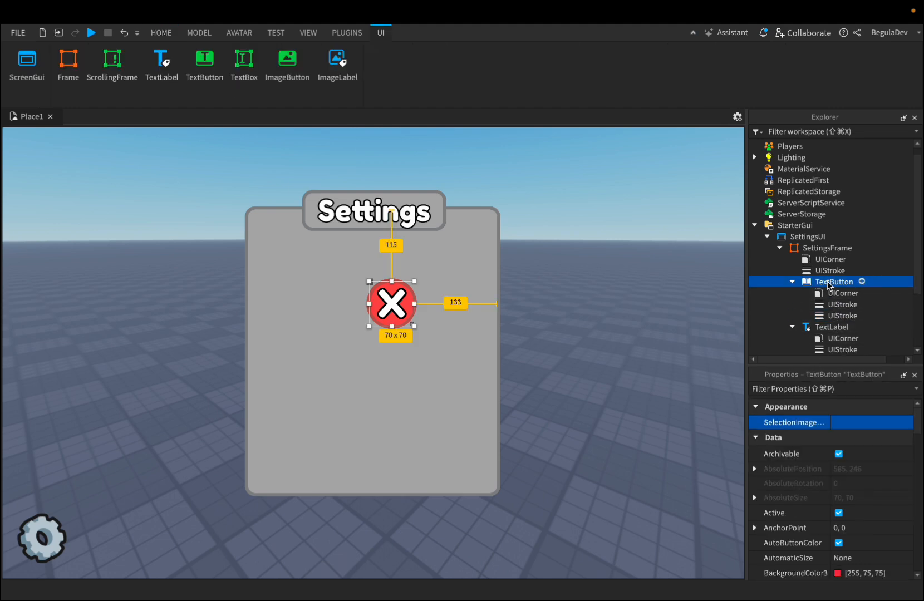
scroll(808, 492, down, 5)
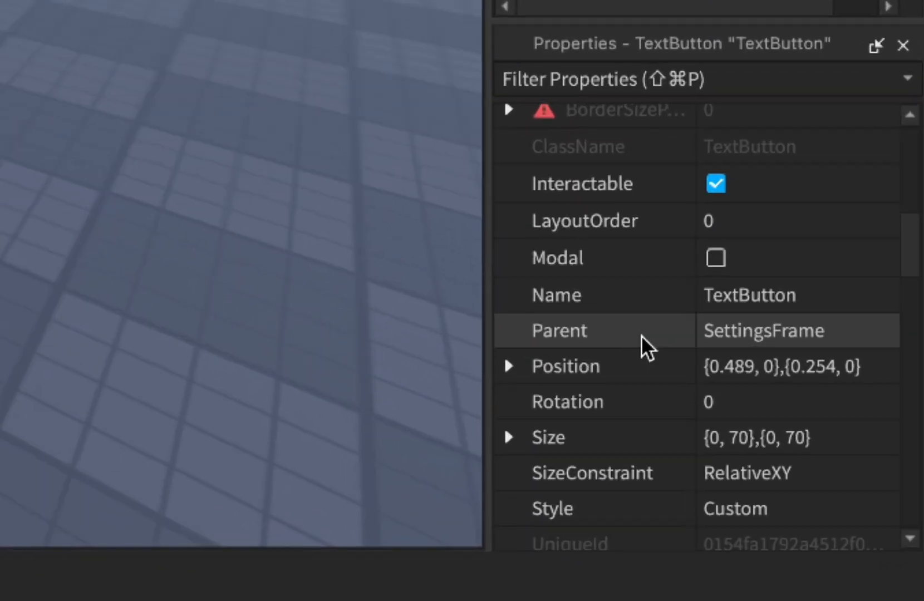
click(703, 301)
text(Close)
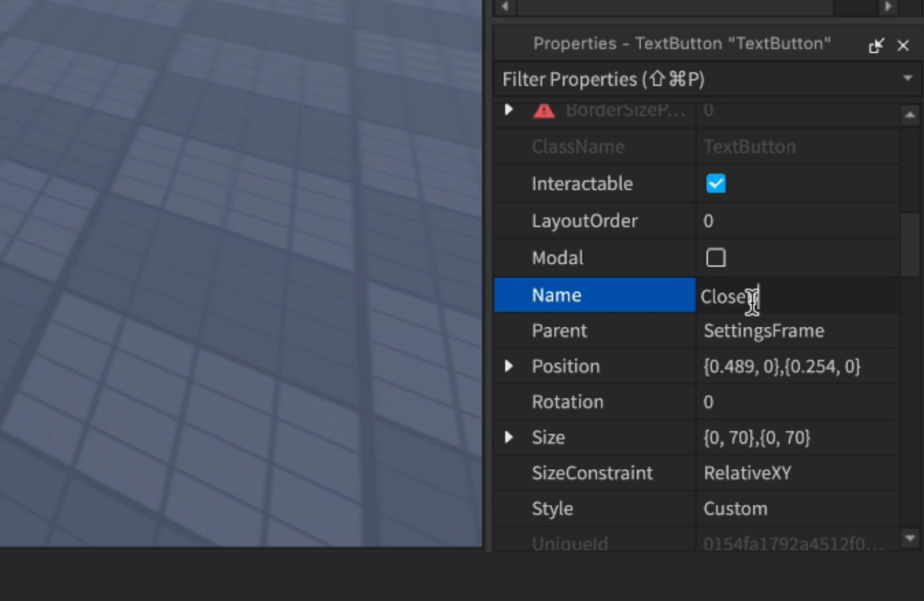
text(Button)
key(Return)
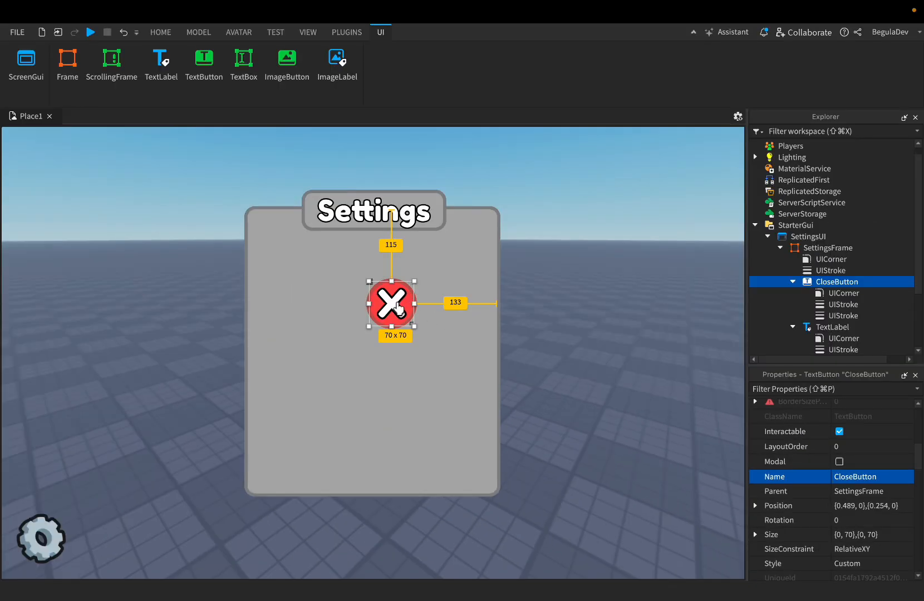
- Move CloseButton onto SettingsFrame's top-right corner, about 358 px from the frame's left edge, and shrink it to about 59 x 59 px
drag(396, 306, 502, 217)
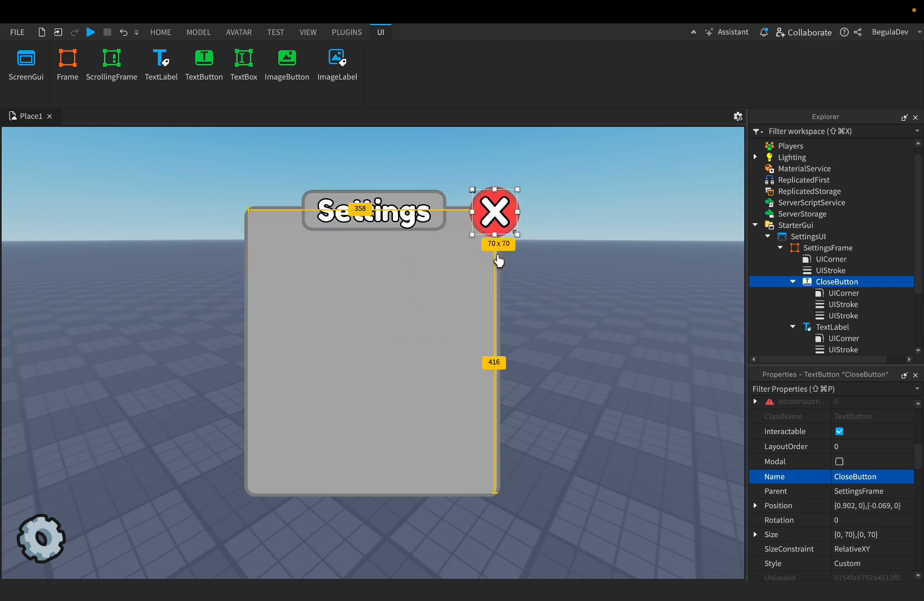
drag(518, 190, 511, 197)
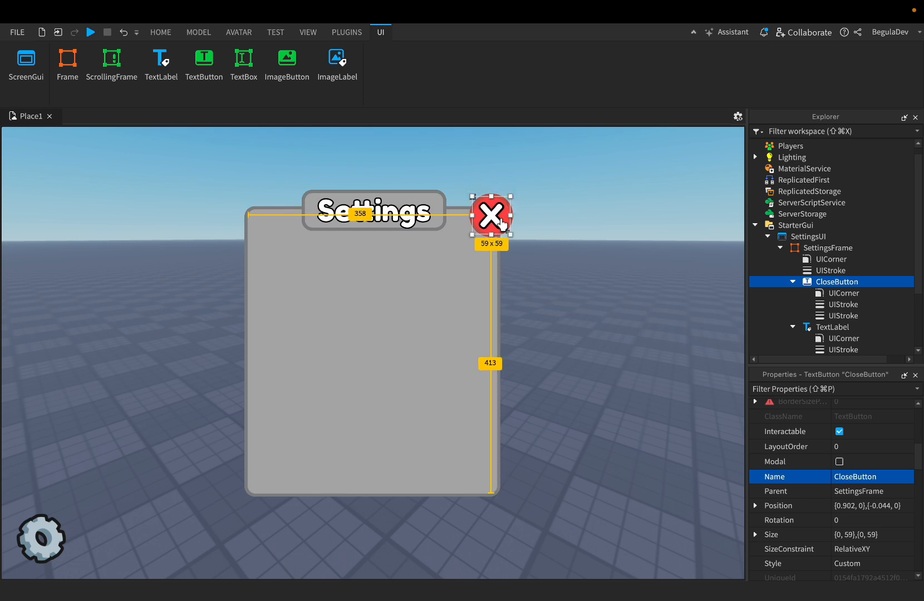
- Set the thickness of CloseButton's Border-mode UIStroke to 3
click(842, 316)
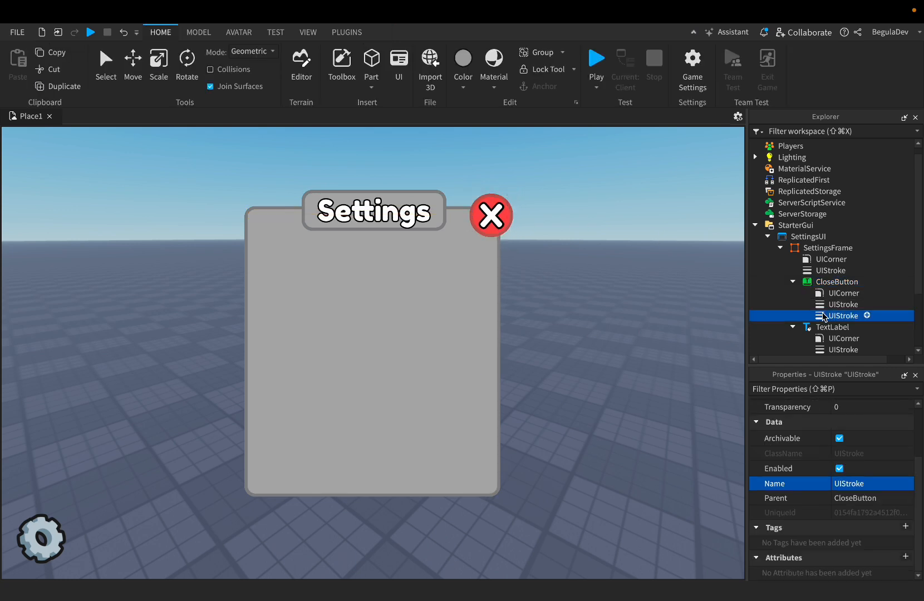
scroll(846, 440, up, 3)
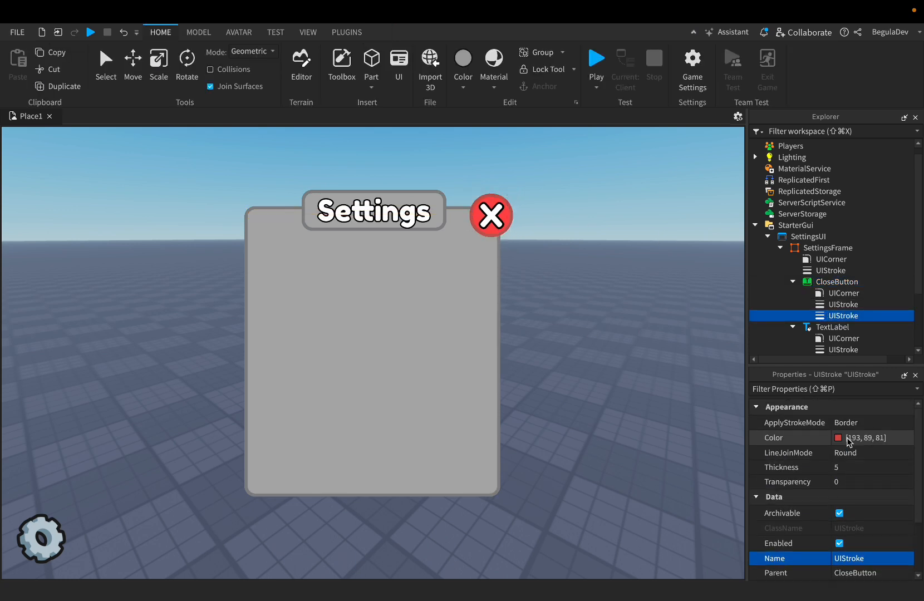
click(846, 467)
text(3)
key(Return)
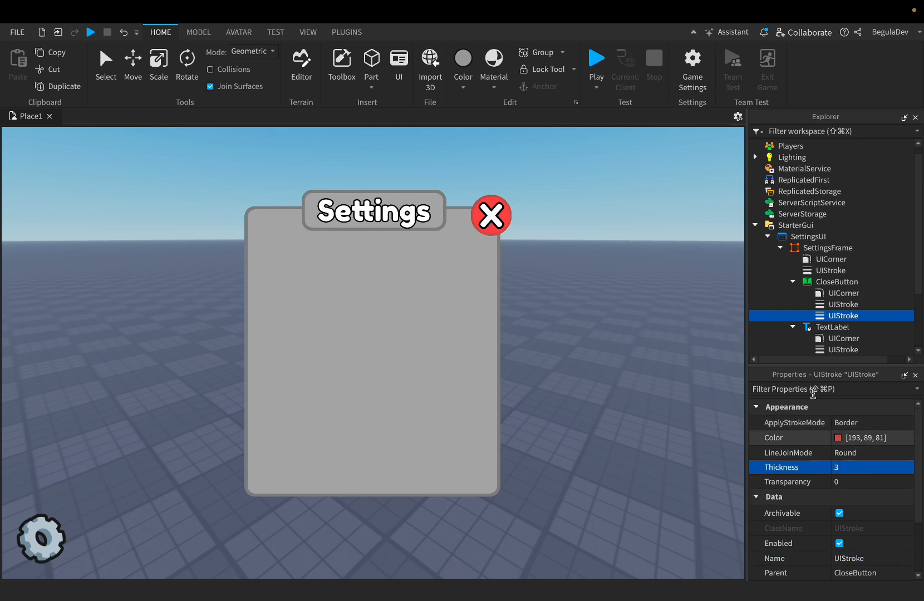
- Nudge CloseButton up level with the Settings title, about 359 px from SettingsFrame's left edge and 421 px above its bottom edge
click(832, 282)
drag(497, 225, 498, 221)
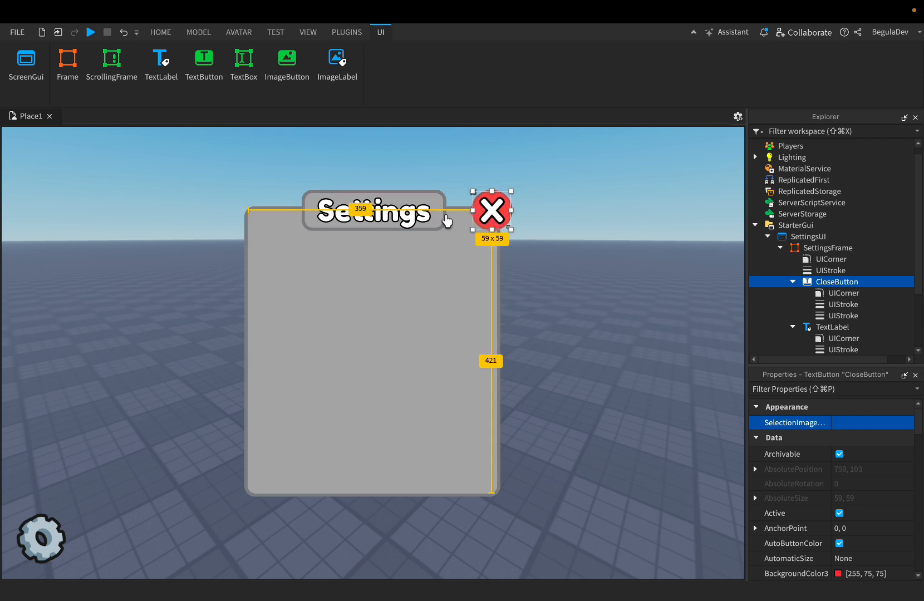
click(441, 216)
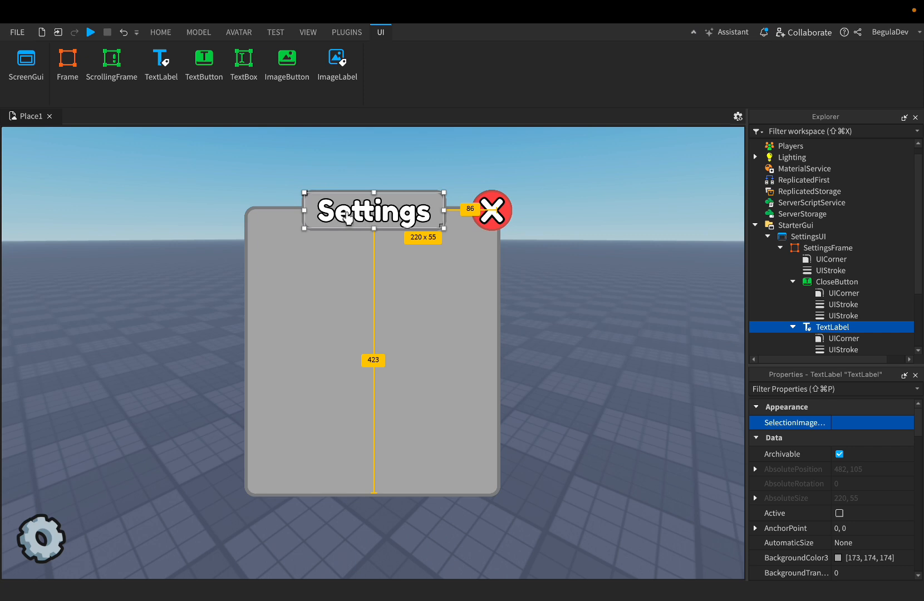
click(479, 207)
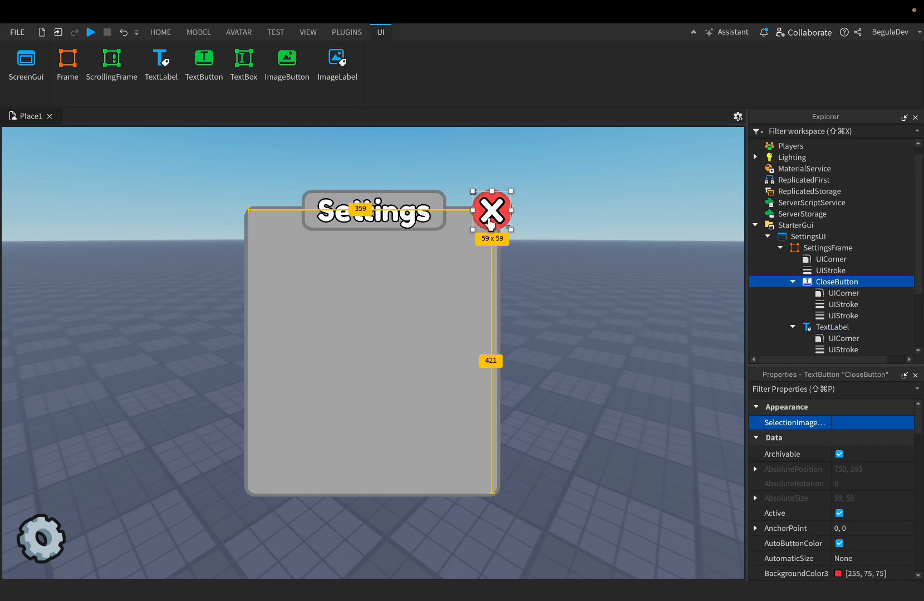
click(569, 225)
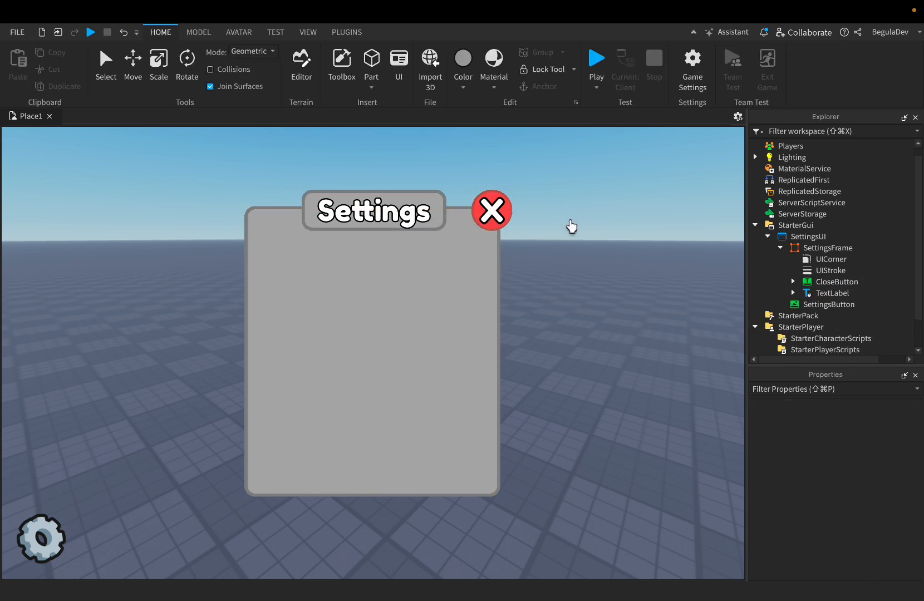
- Add a LocalScript to SettingsButton and delete its default code
click(826, 305)
click(864, 304)
click(792, 352)
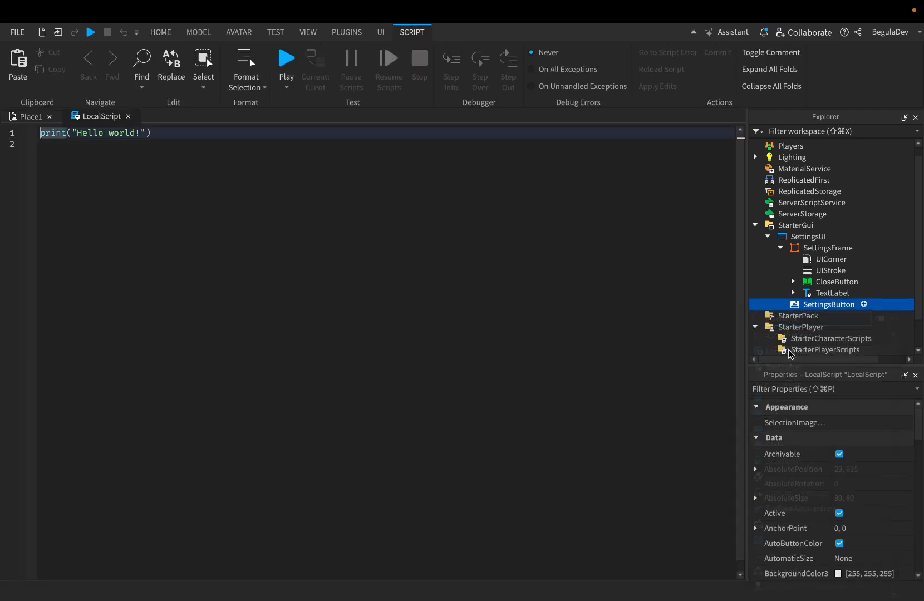
click(184, 198)
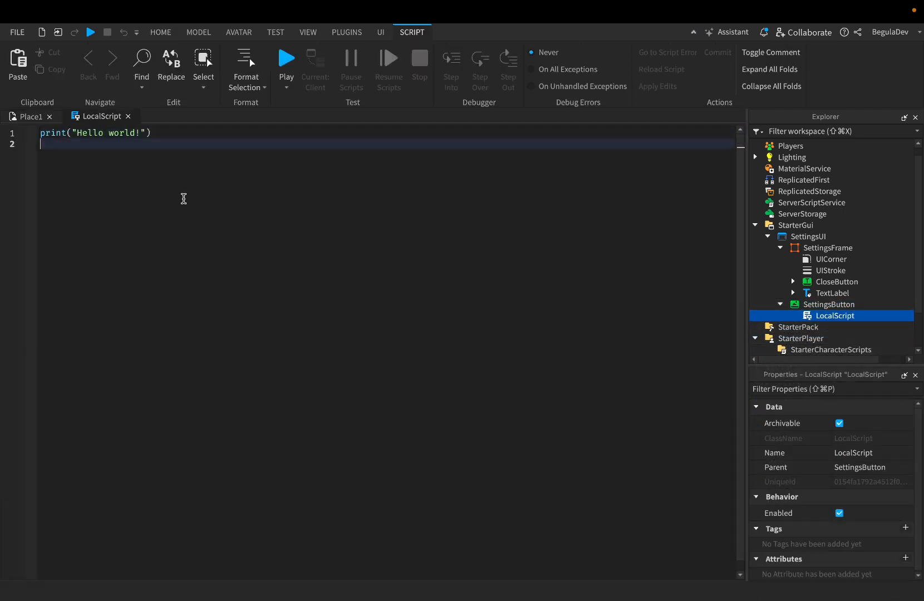
key(ctrl+a)
key(BackSpace)
- Declare the local variables button as script.Parent and frame as script.Parent.Parent.SettingsFrame in the LocalScript
text(local)
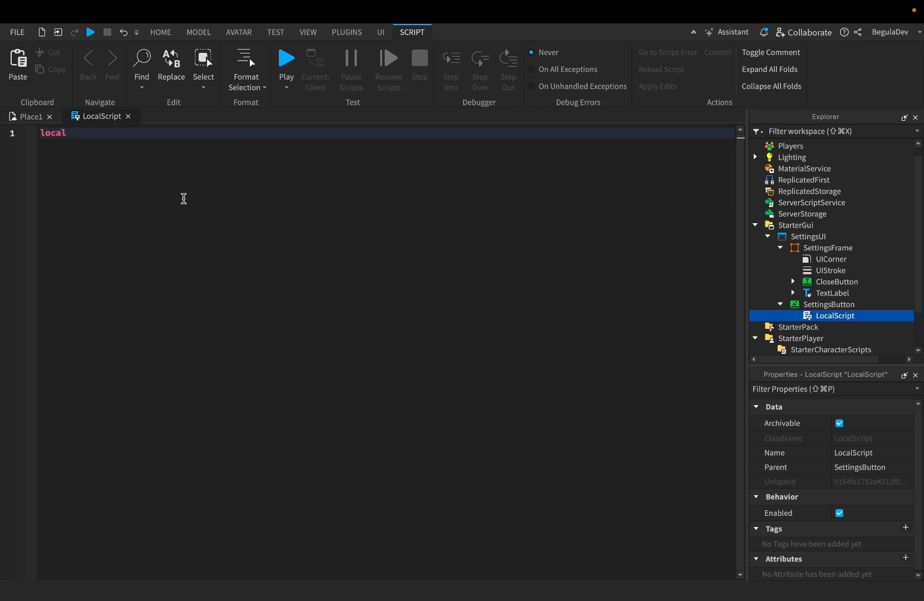
text( button = script.pa)
key(Return)
key(Return)
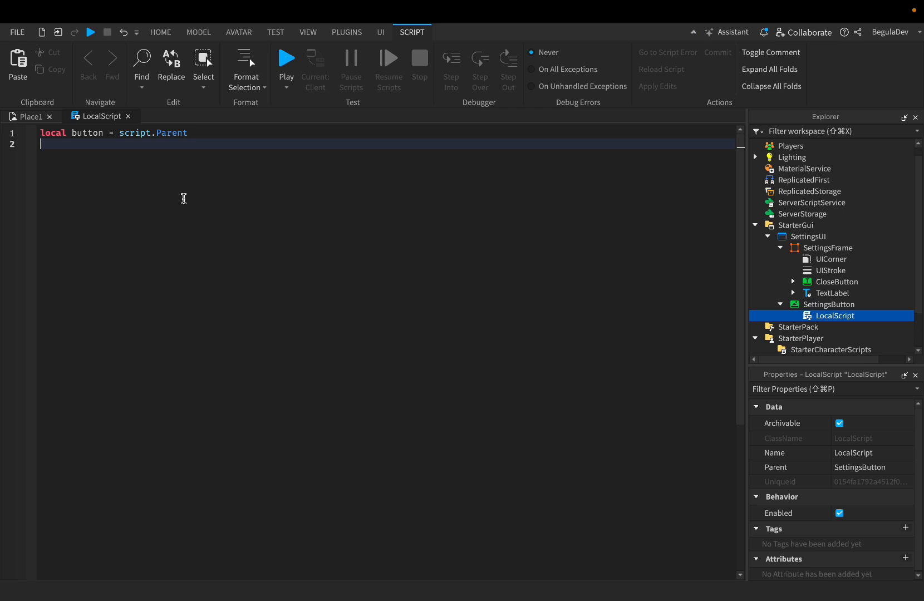
text(local frame = )
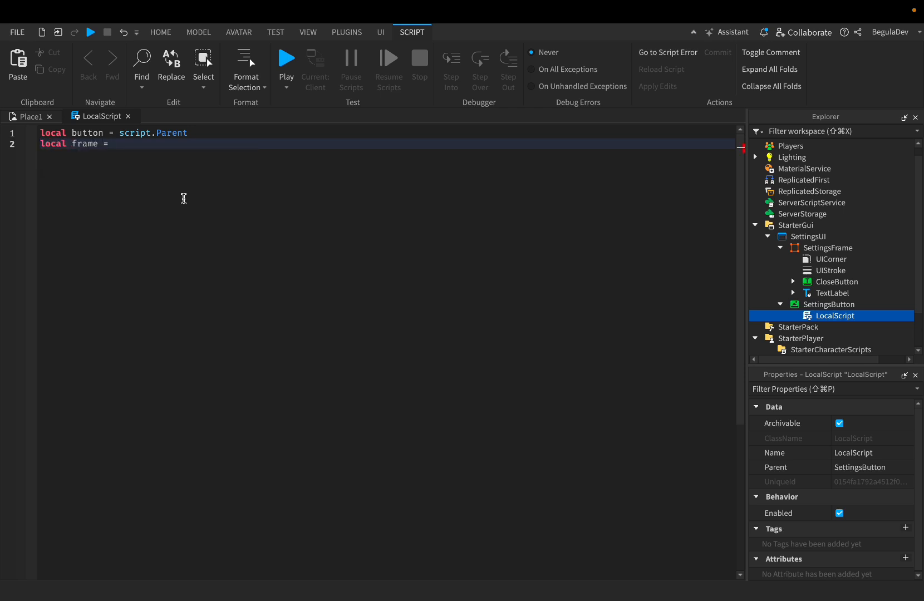
text(script.Parent.)
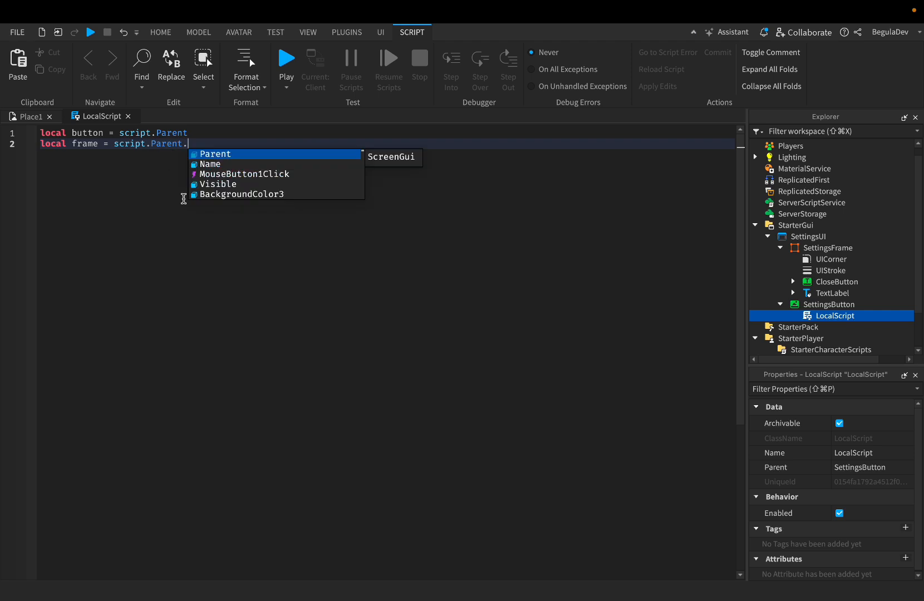
key(Tab)
text(.)
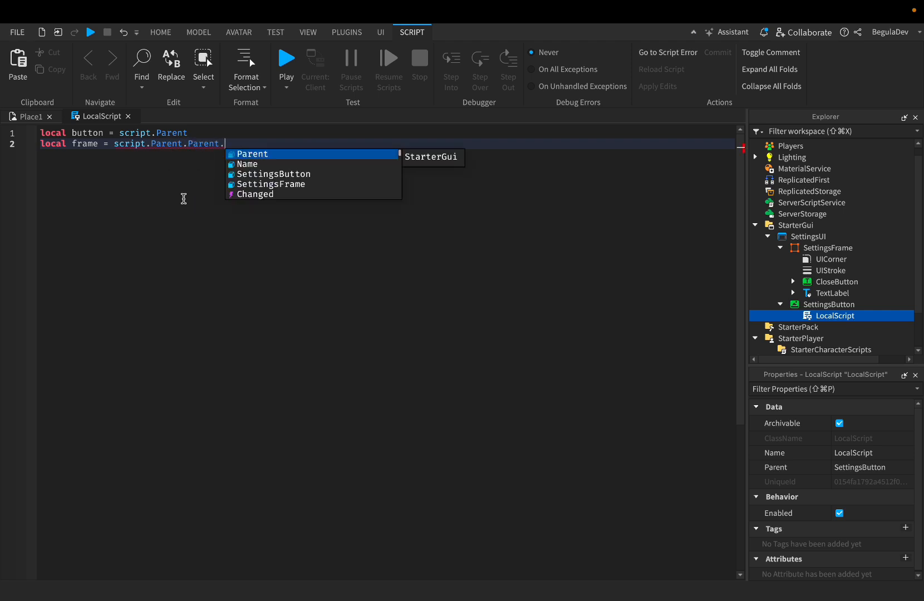
text(SettingsFrame)
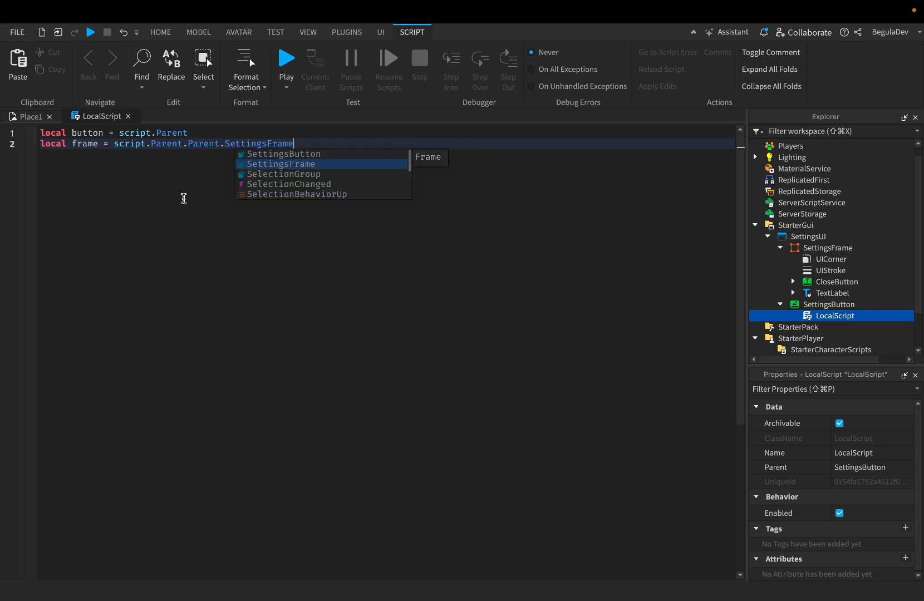
key(Return)
key(Return)
key(Return)
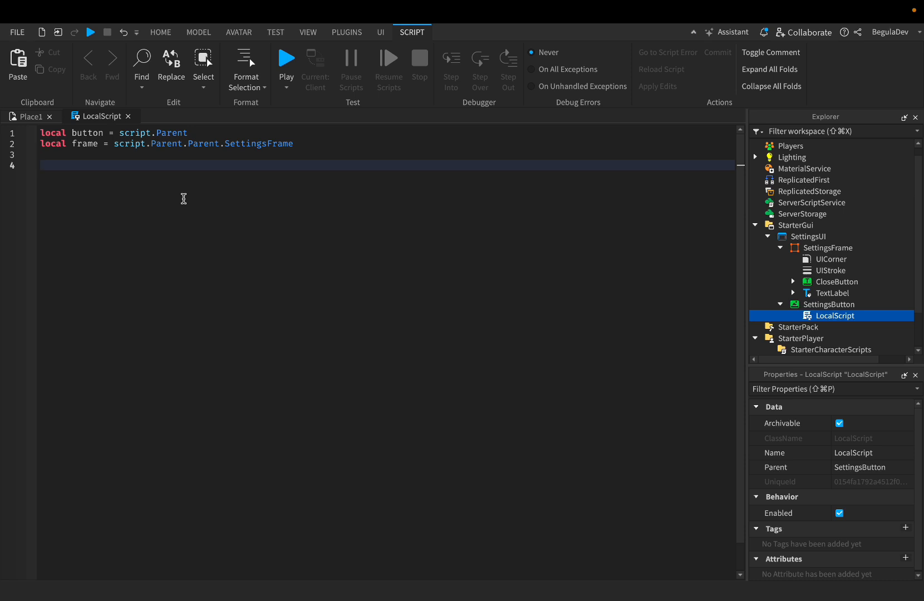
- Connect button.MouseButton1Click to an anonymous function below the variable declarations
text(button.Mo)
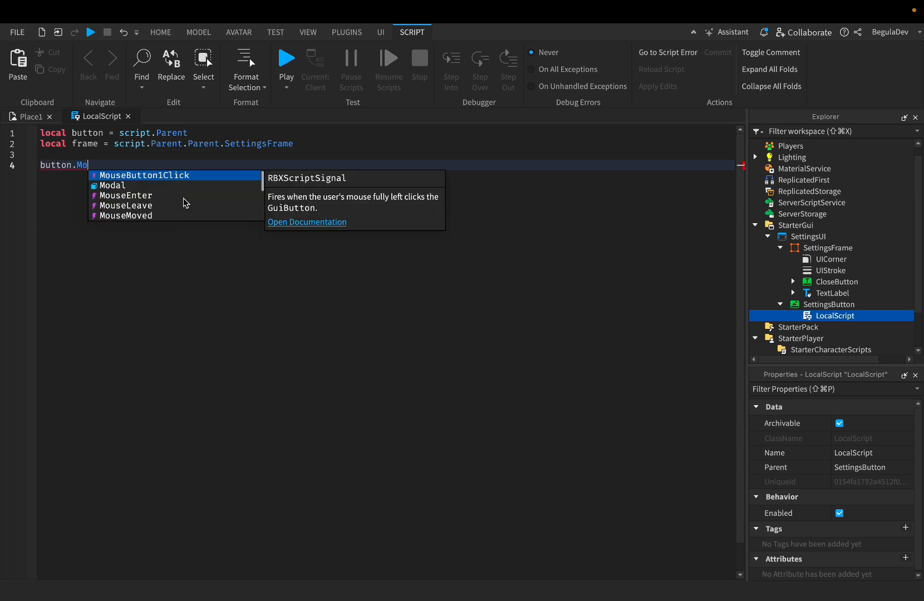
key(Tab)
text(:)
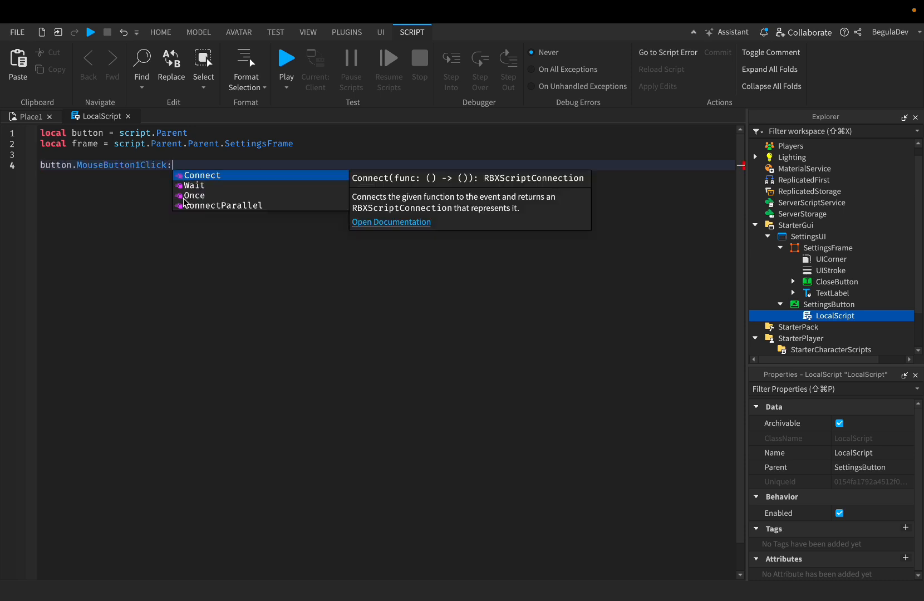
key(Tab)
text((f)
key(Tab)
text(()
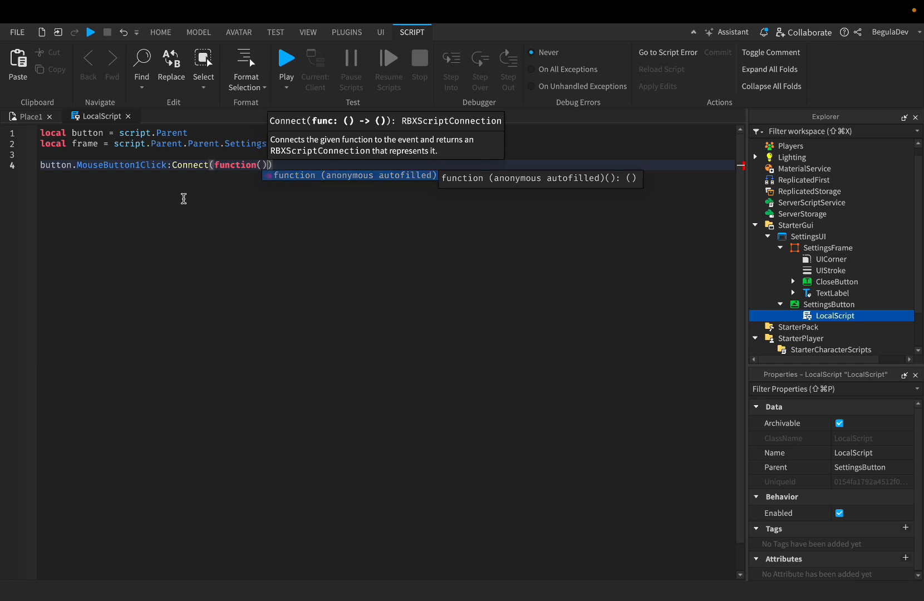
key(Tab)
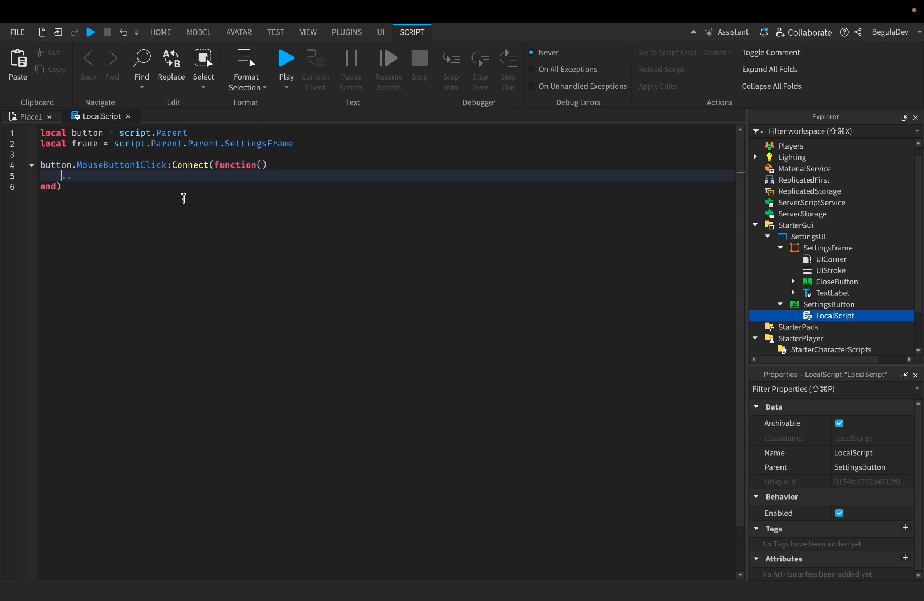
- Write frame.Visible = true inside the click function and close the script
text(frame)
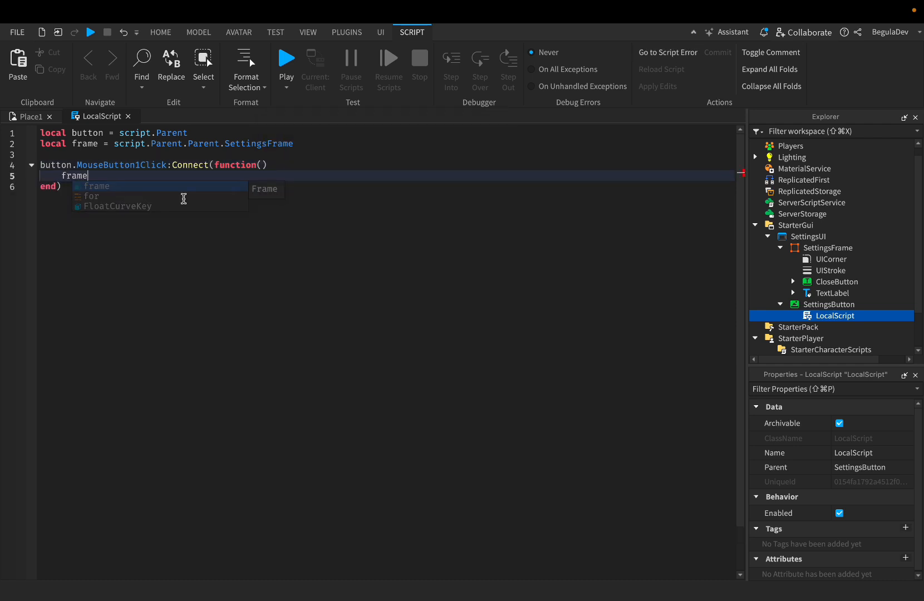
text(.Vi)
key(Tab)
text(= tr)
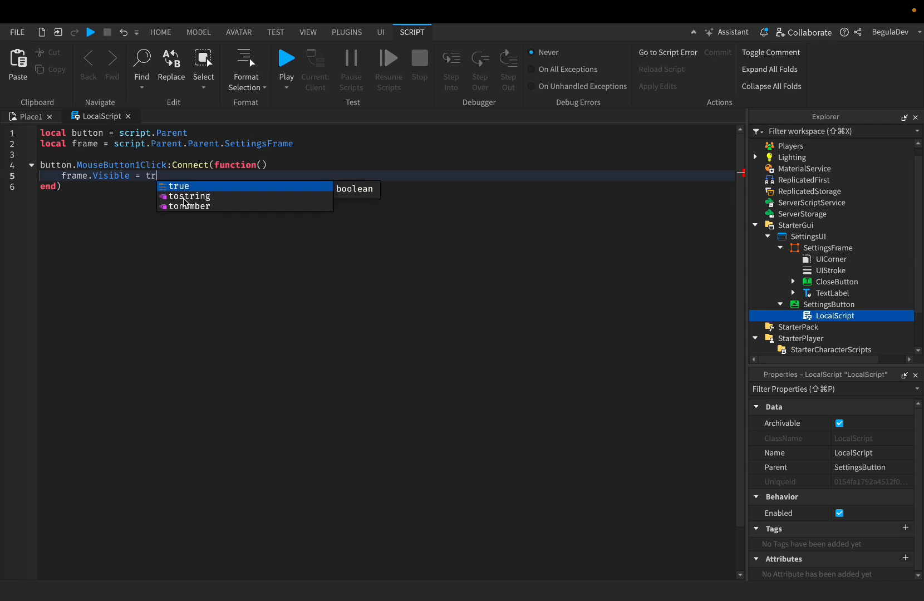
key(Tab)
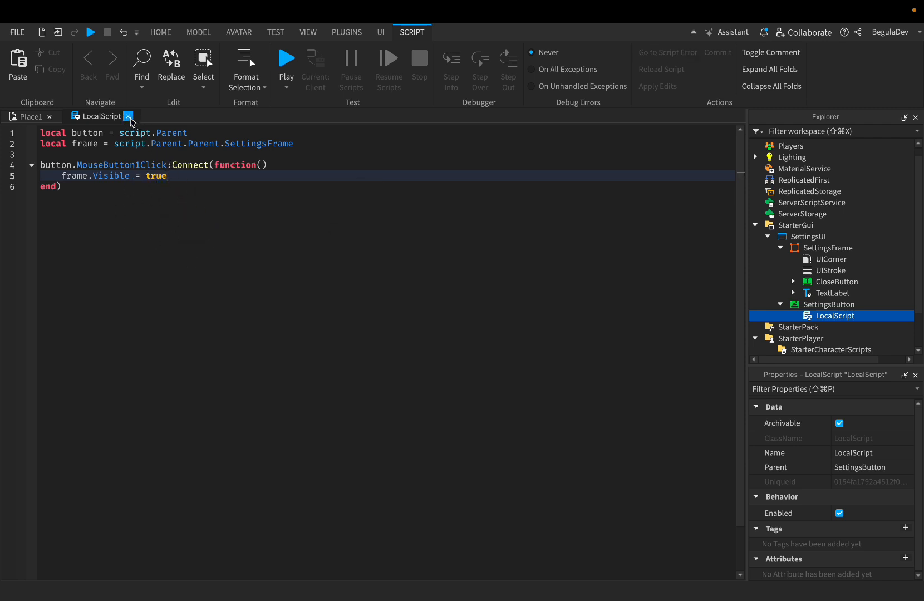
click(128, 116)
- Copy SettingsButton's LocalScript into CloseButton and change the copy's click function to frame.Visible = false
scroll(833, 299, down, 1)
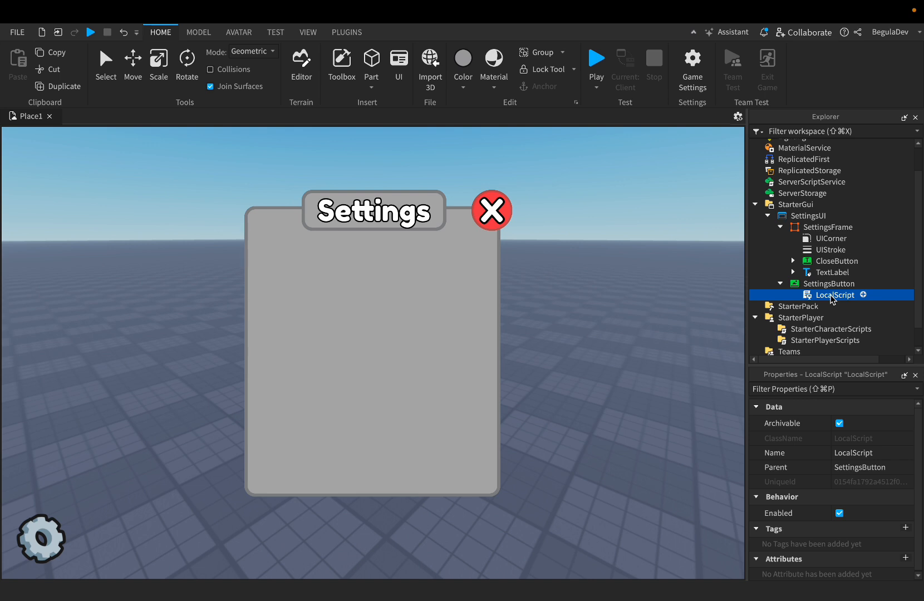
mouse_move(832, 300)
mouse_down()
mouse_move(830, 261)
mouse_move(834, 299)
mouse_up()
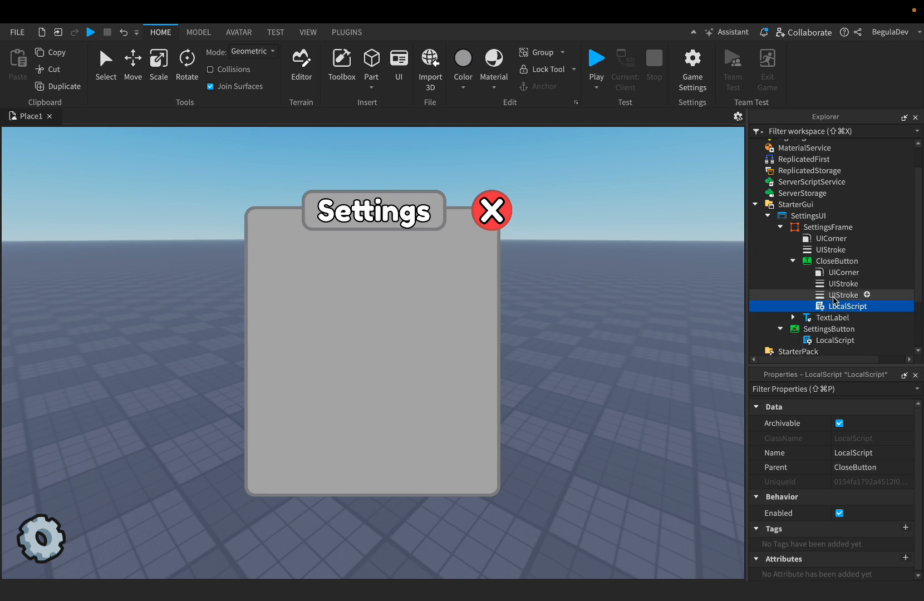
double_click(832, 305)
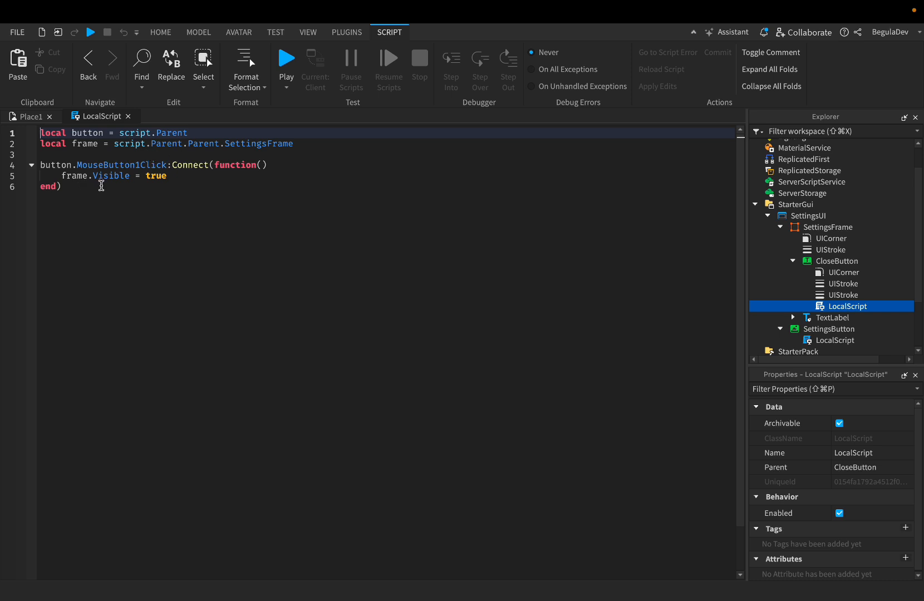
double_click(156, 178)
text(false)
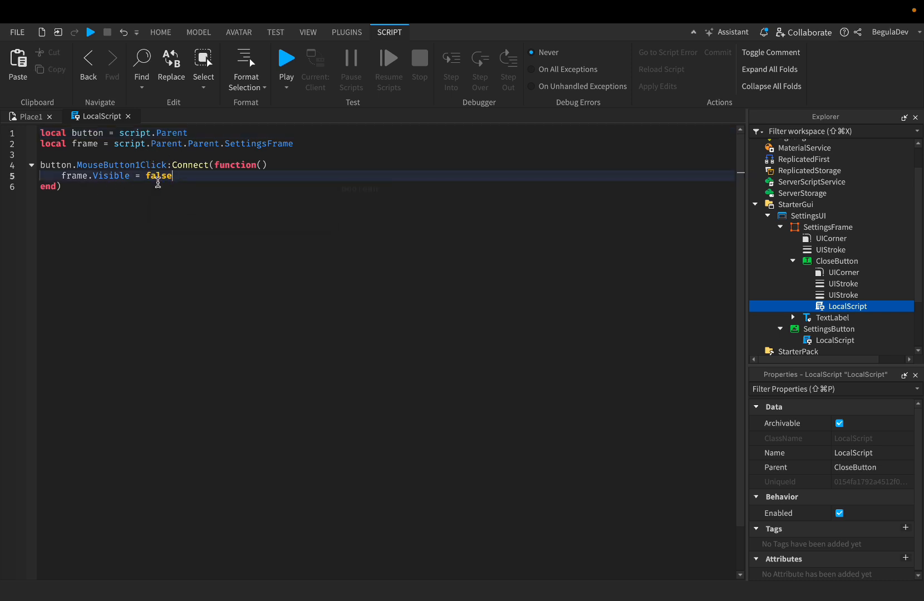
- Change the frame variable in CloseButton's script to script.Parent.Parent.Parent.SettingsFrame and close the script
double_click(237, 144)
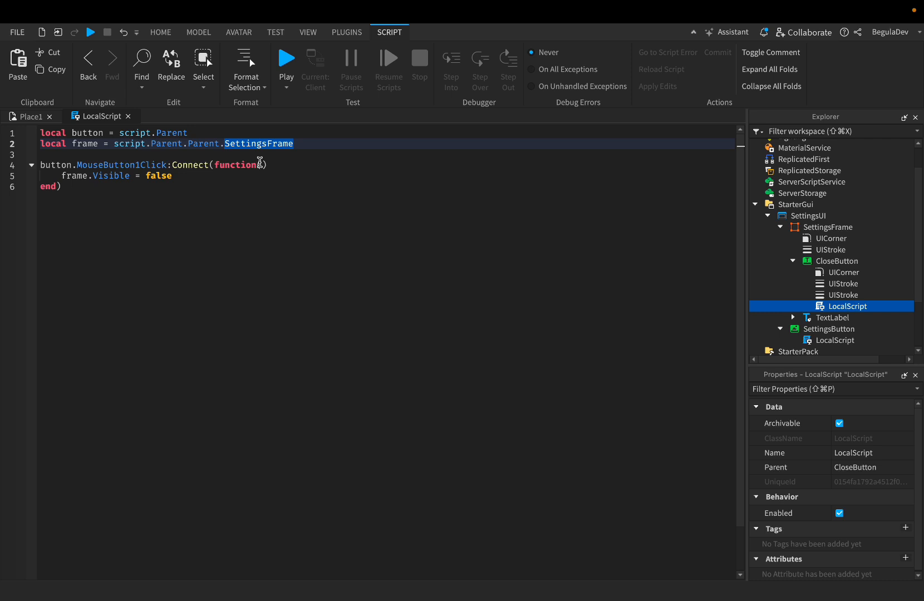
text(P)
key(Tab)
text(.)
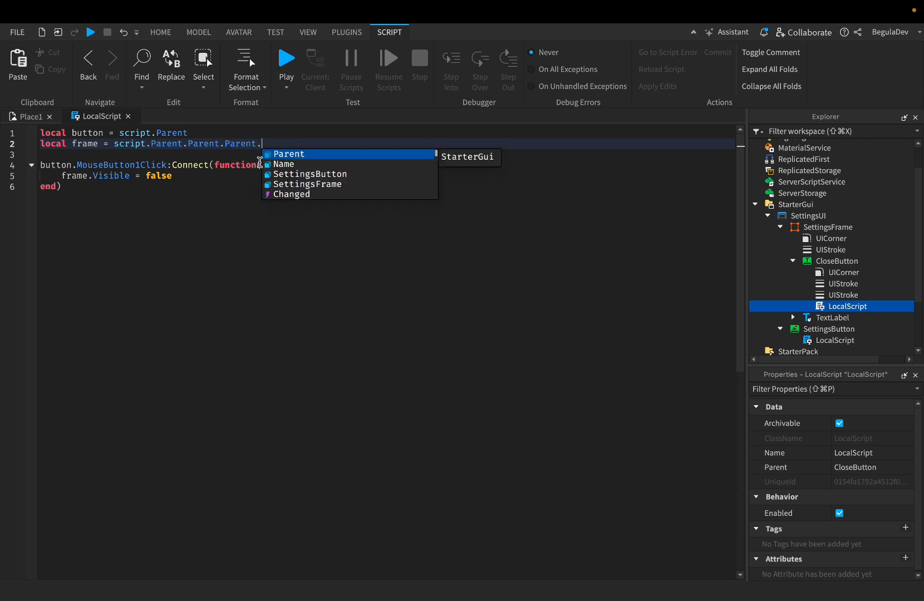
text(Se)
key(Down)
key(Tab)
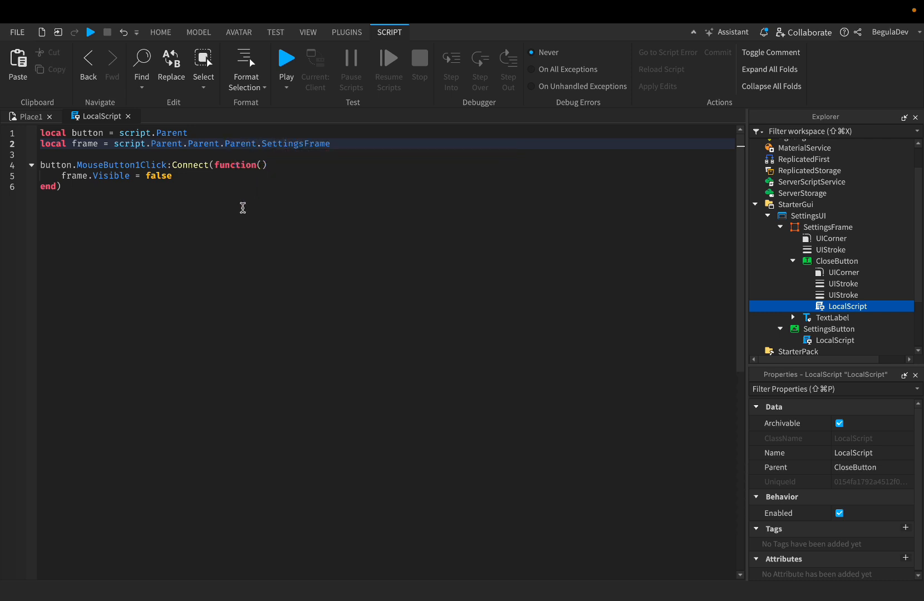
click(243, 208)
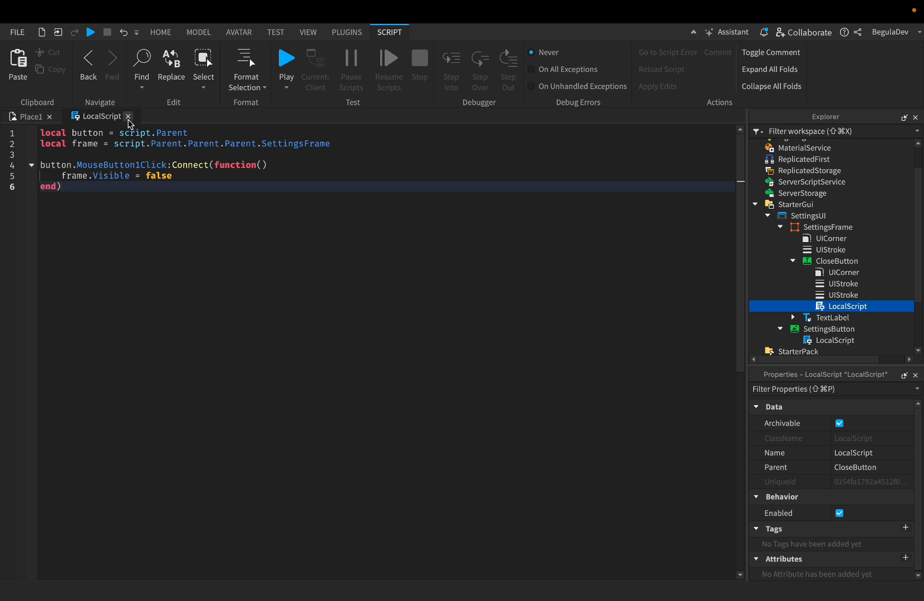
click(128, 116)
- Filter SettingsFrame's properties by "vis" and turn off its Visible property
click(818, 228)
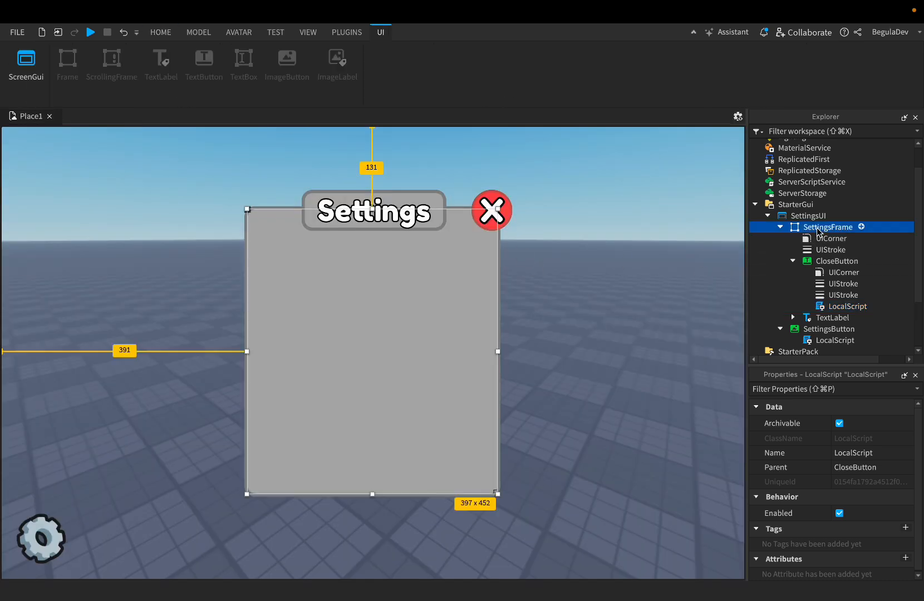
click(779, 388)
text(vis)
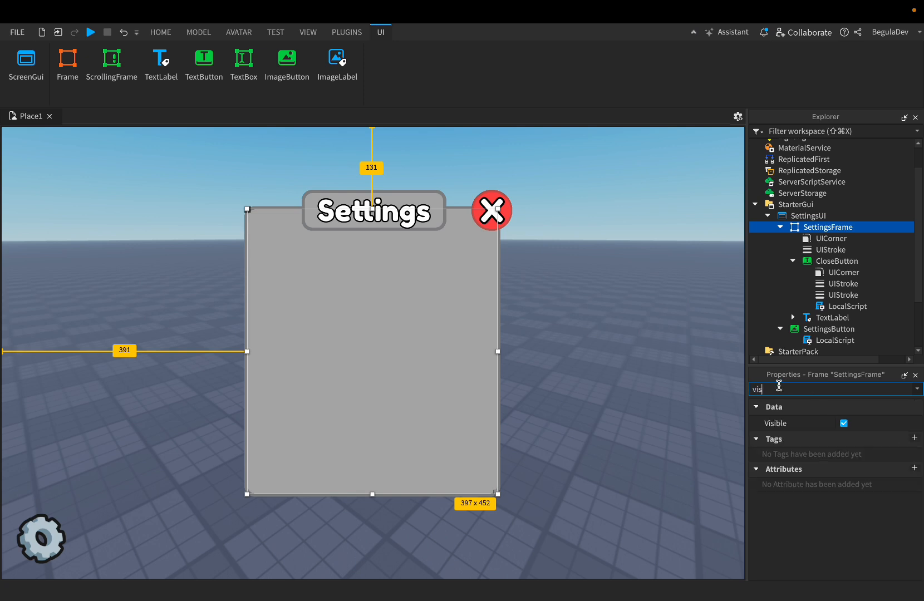
click(844, 423)
click(658, 357)
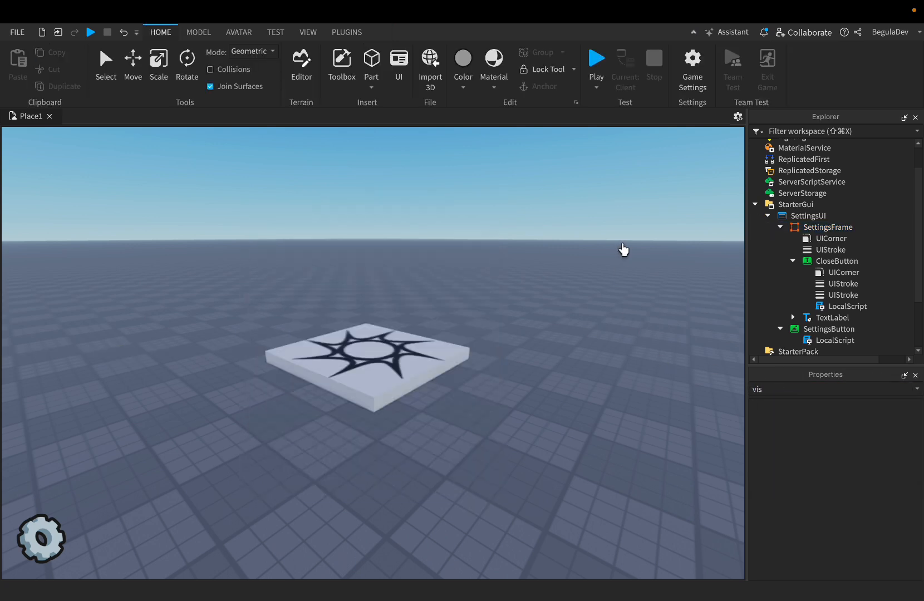
- Start a playtest and check the settings GUI by opening SettingsFrame with the gear button and closing it with the X button
click(596, 58)
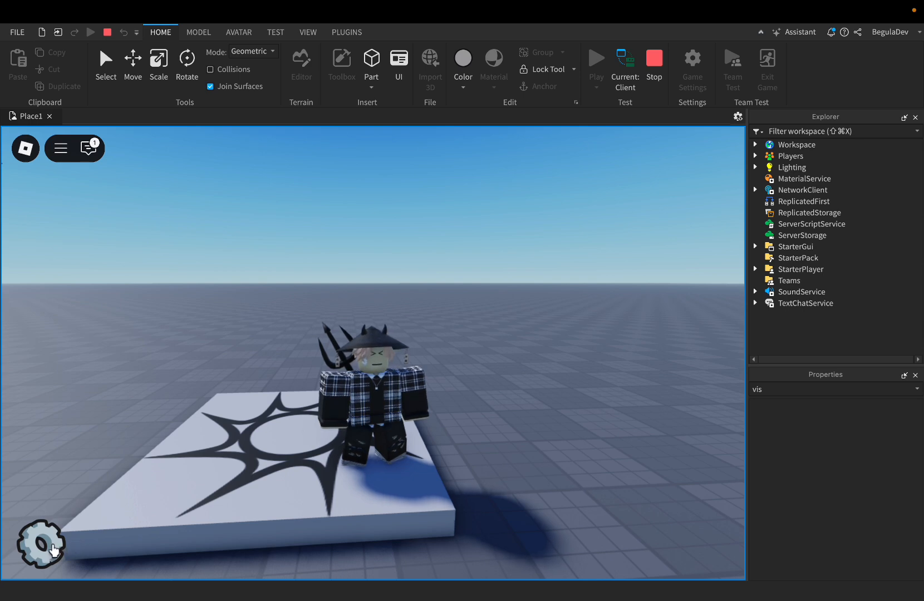
click(41, 543)
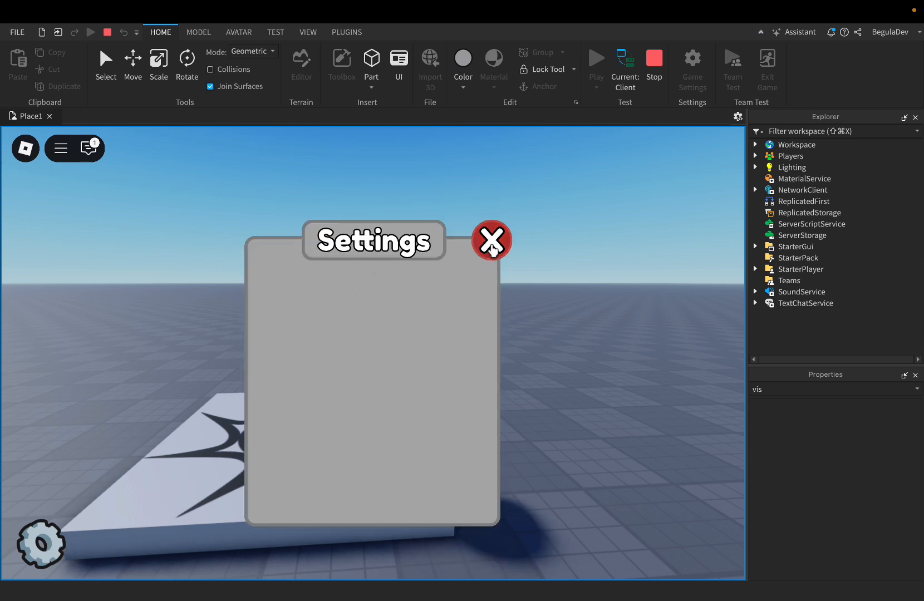
click(494, 243)
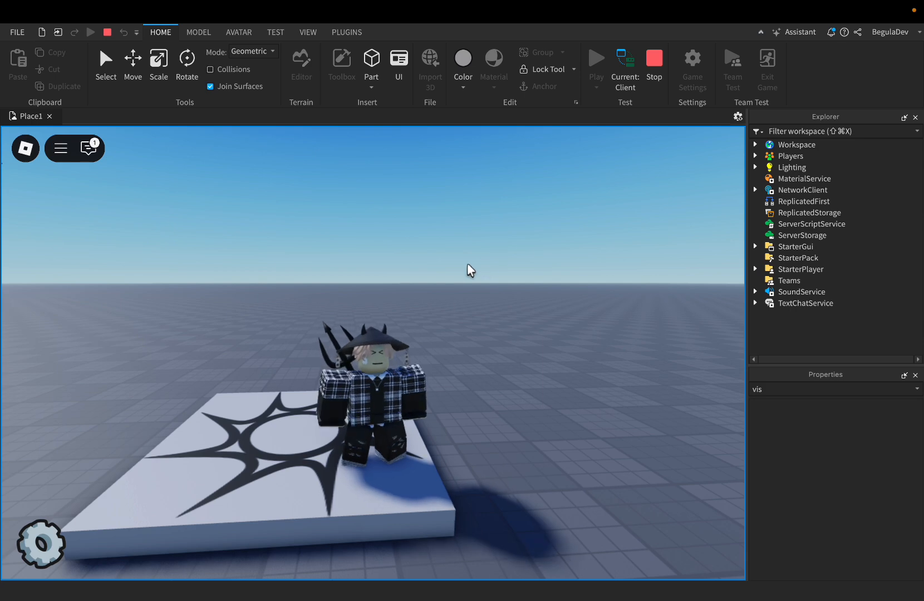
key(d)
key(w)
key(space)
key(s)
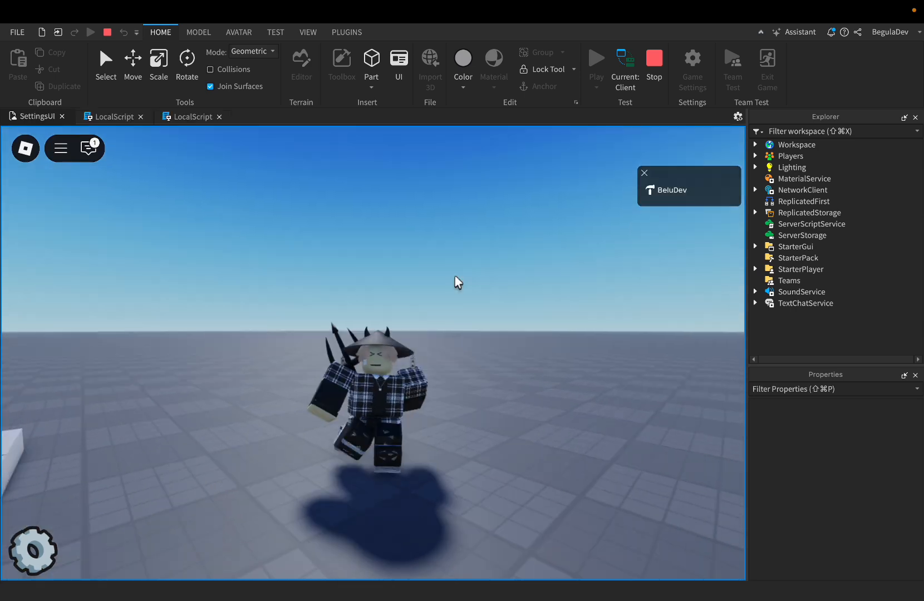
key(s)
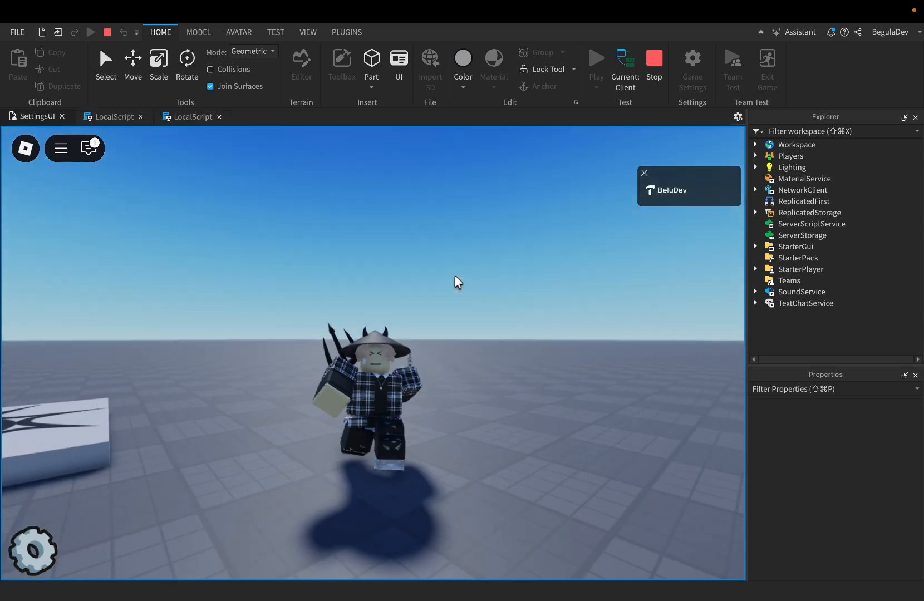
key(s)
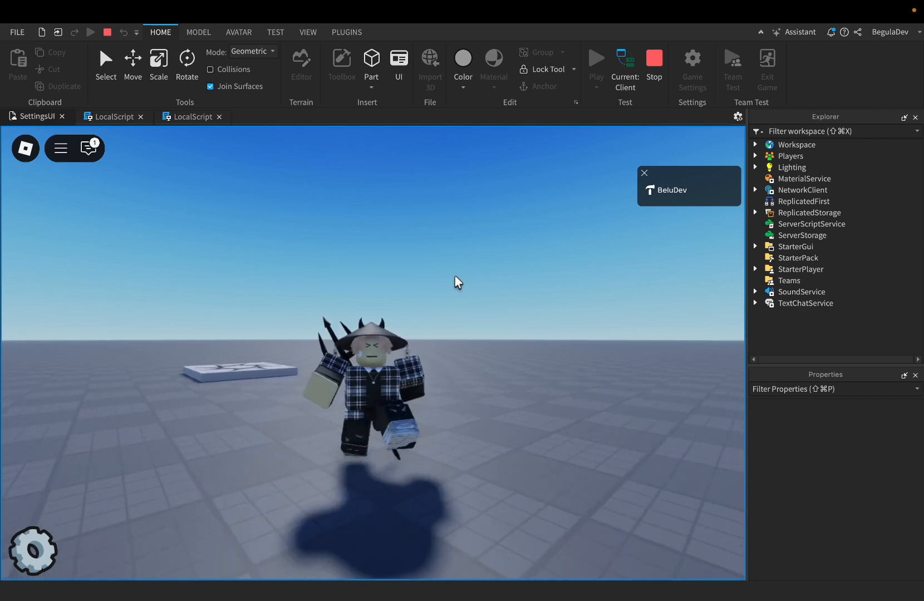
key(s)
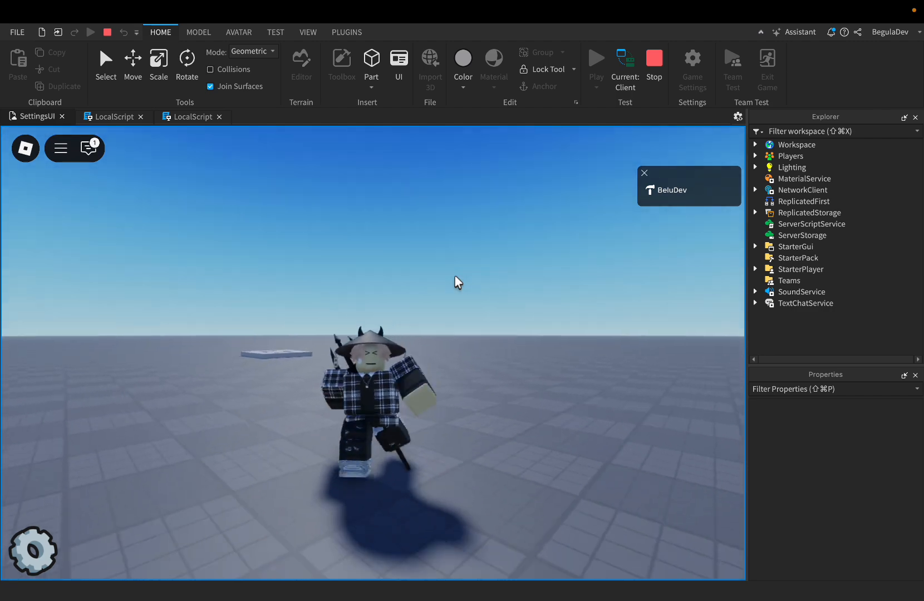
key(s)
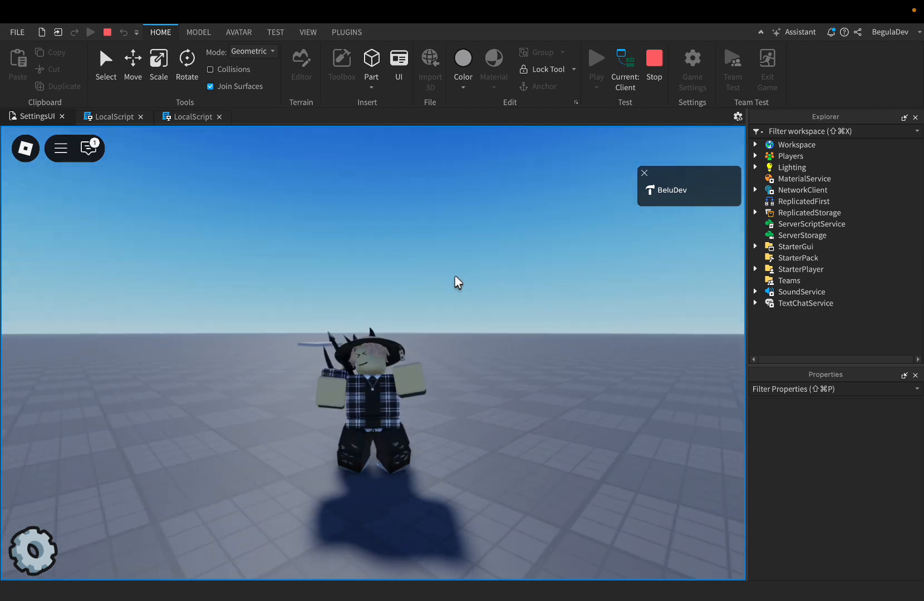